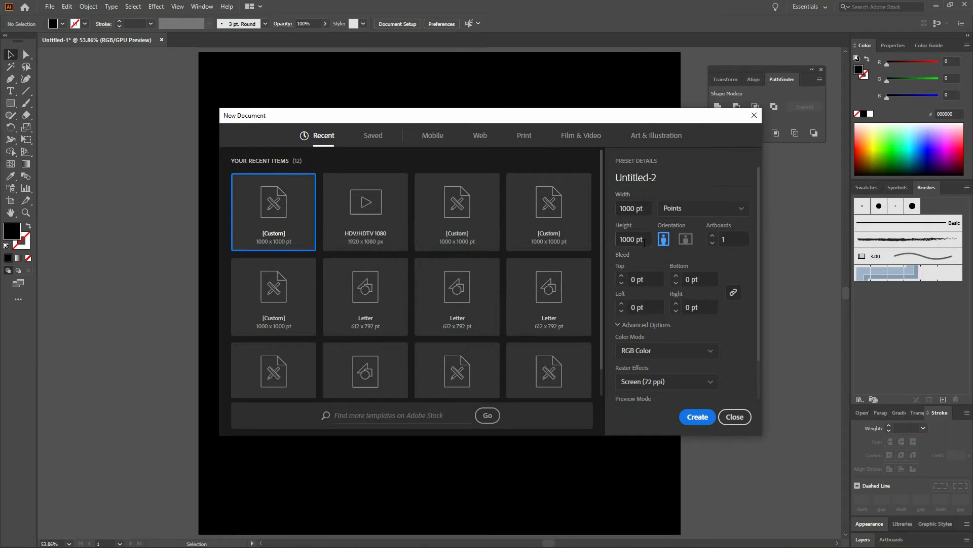
# Step: Create a new 1000 x 1000 pt RGB document with one artboard
pyautogui.click(728, 239)
pyautogui.click(693, 417)
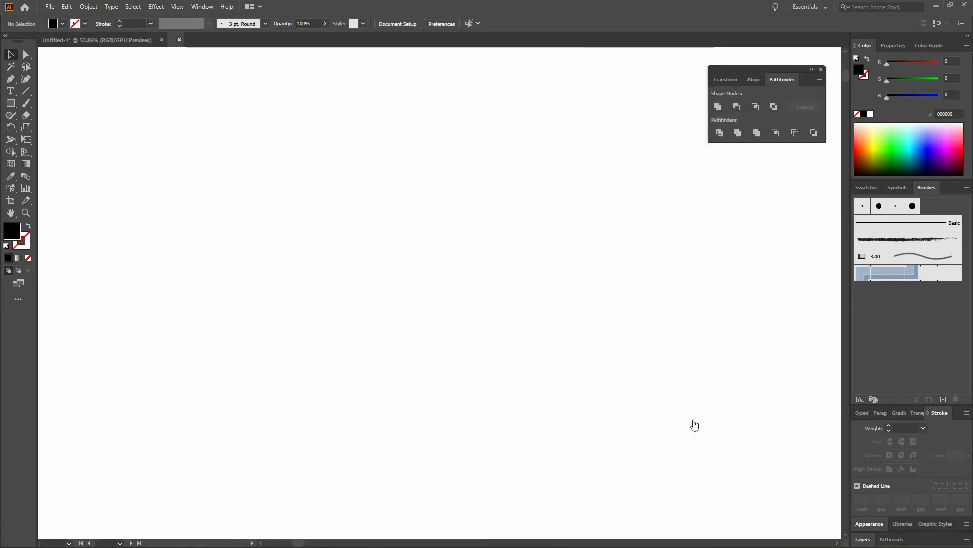
# Step: Check that the Essentials workspace is active and that Smart Guides is enabled
pyautogui.click(810, 7)
pyautogui.click(752, 7)
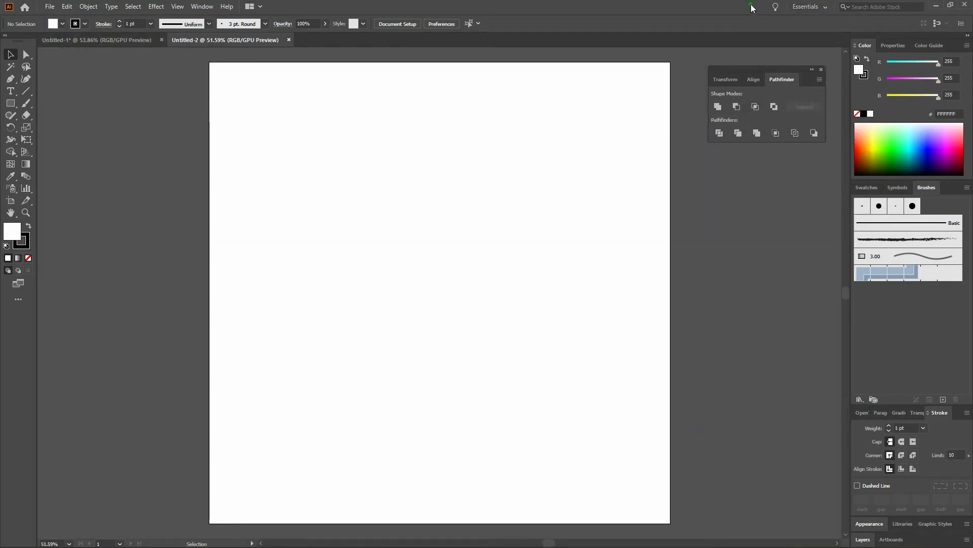
pyautogui.click(805, 7)
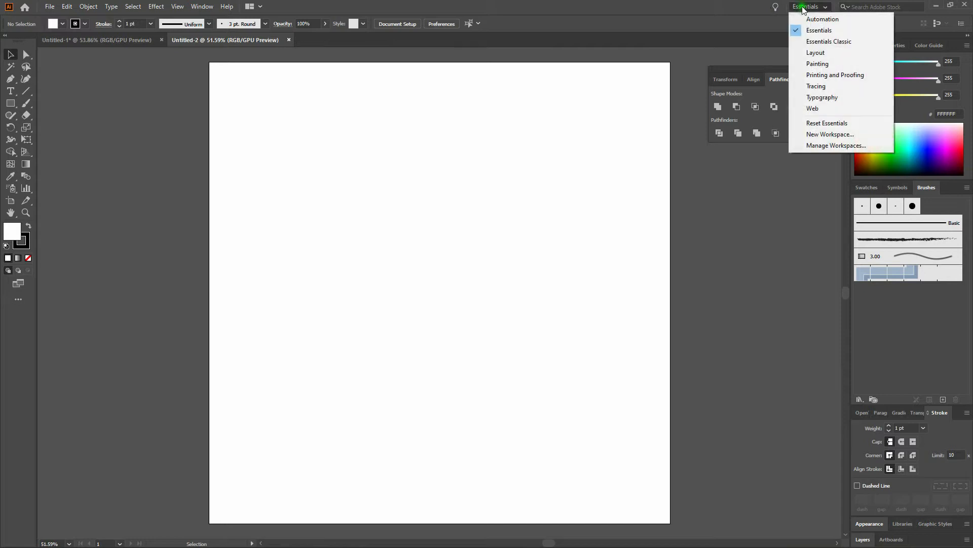
pyautogui.click(812, 31)
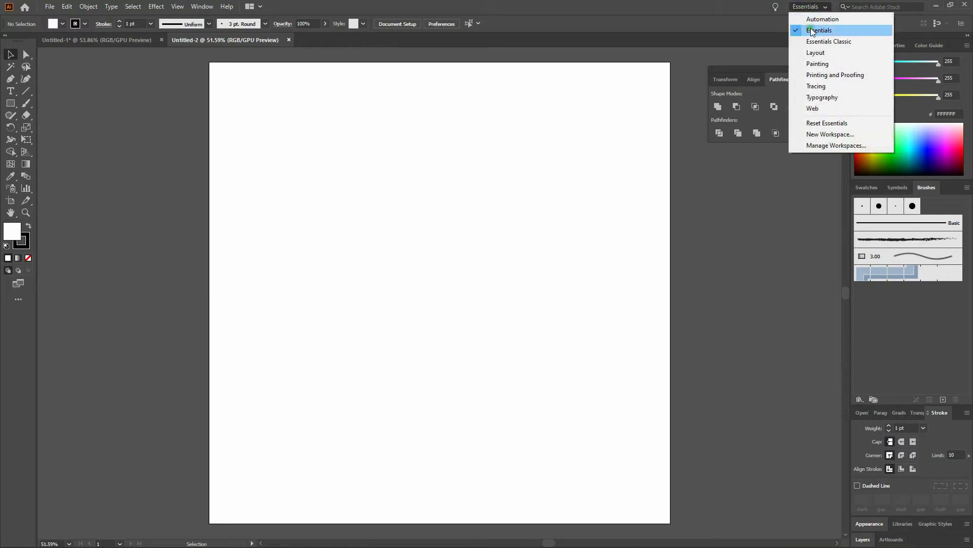
pyautogui.click(183, 9)
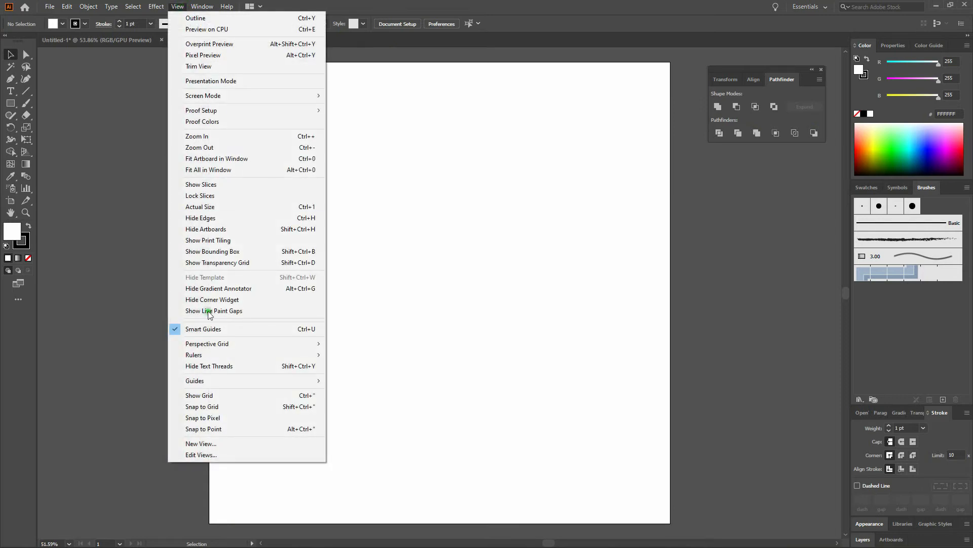
pyautogui.click(266, 323)
pyautogui.click(610, 9)
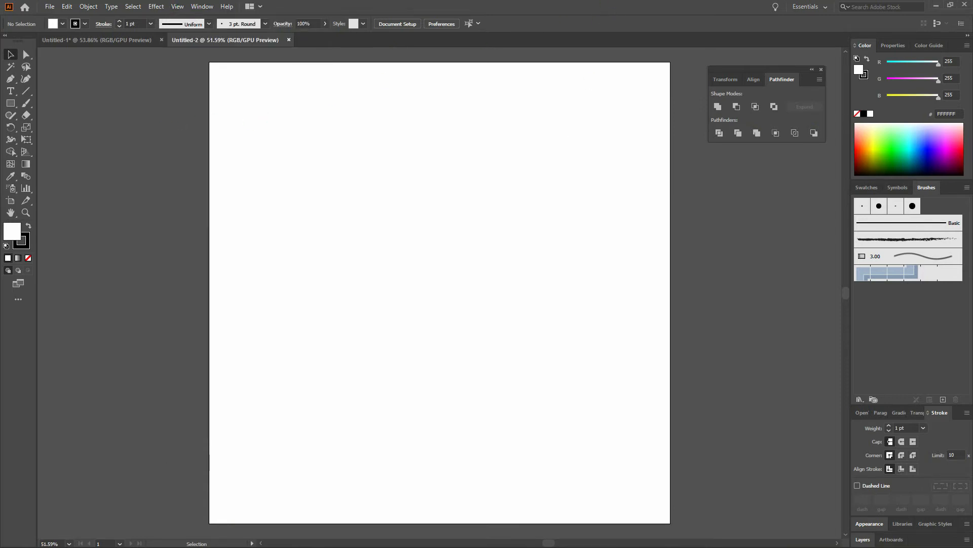
# Step: Draw a 1000 x 1000 pt rectangle that covers the whole artboard
pyautogui.click(263, 117)
pyautogui.press('m')
pyautogui.moveTo(208, 62); pyautogui.dragTo(670, 523)
pyautogui.moveTo(209, 62); pyautogui.dragTo(671, 522)
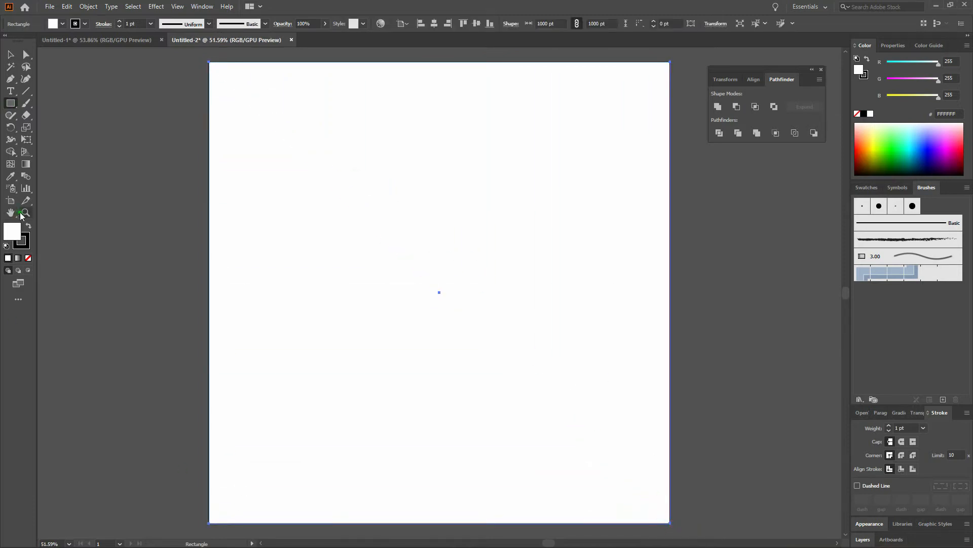
# Step: Fill the background rectangle with black (000000) and remove its stroke
pyautogui.doubleClick(16, 234)
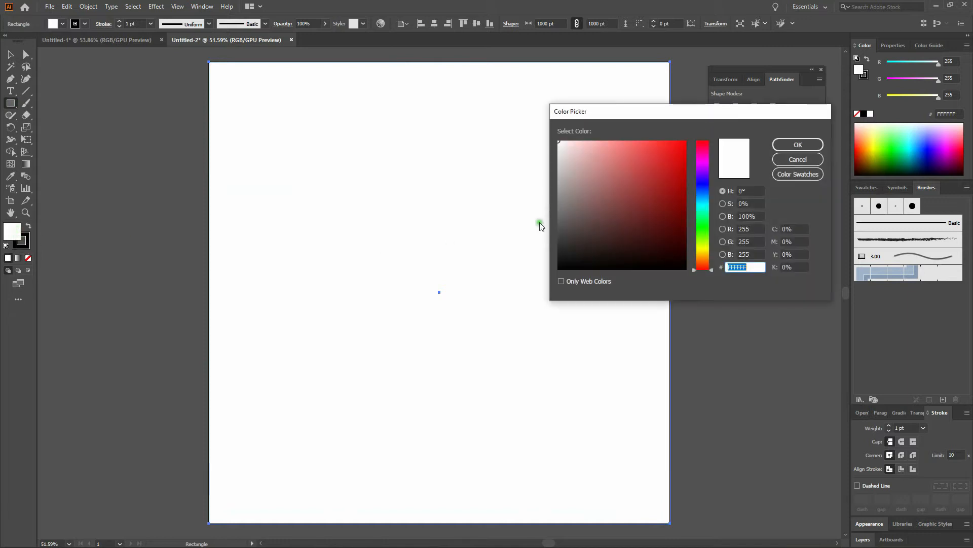
pyautogui.click(559, 267)
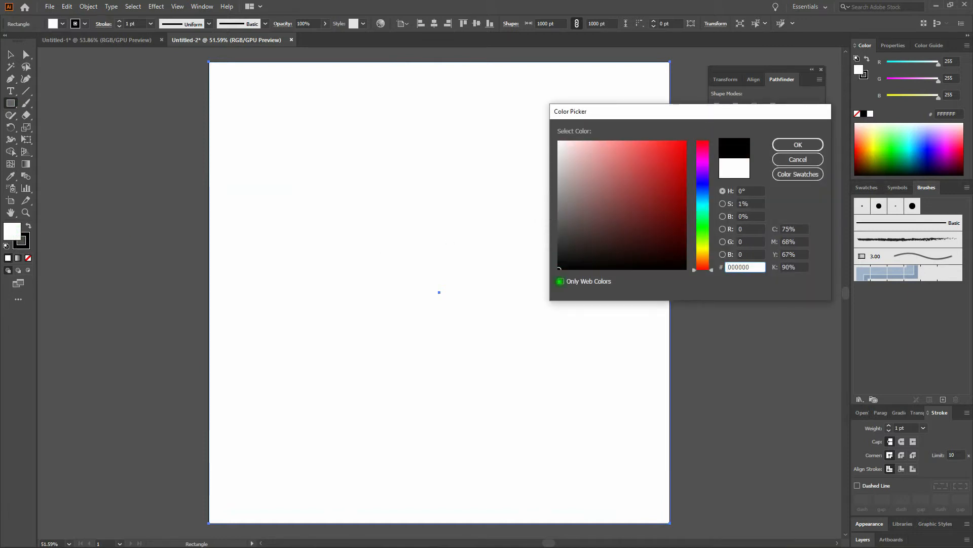
pyautogui.click(784, 145)
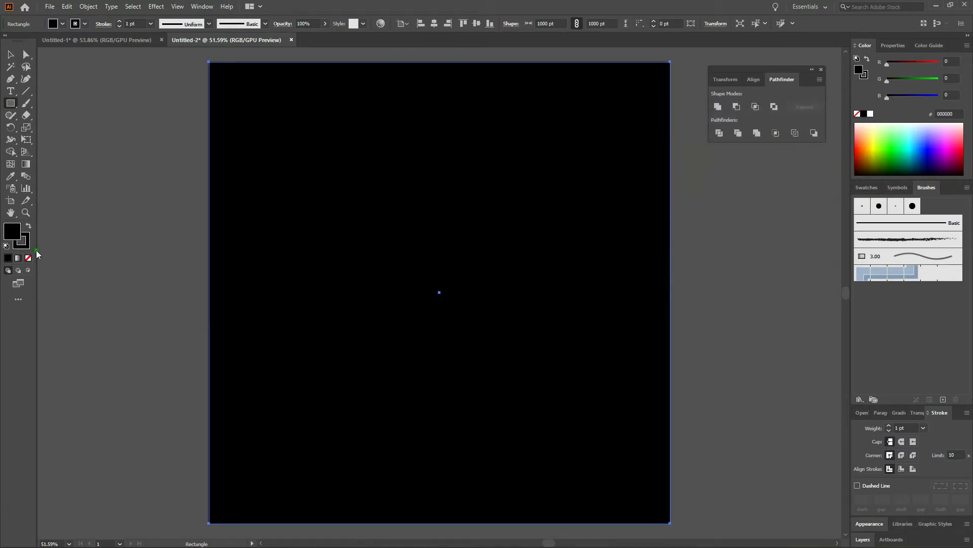
pyautogui.click(28, 258)
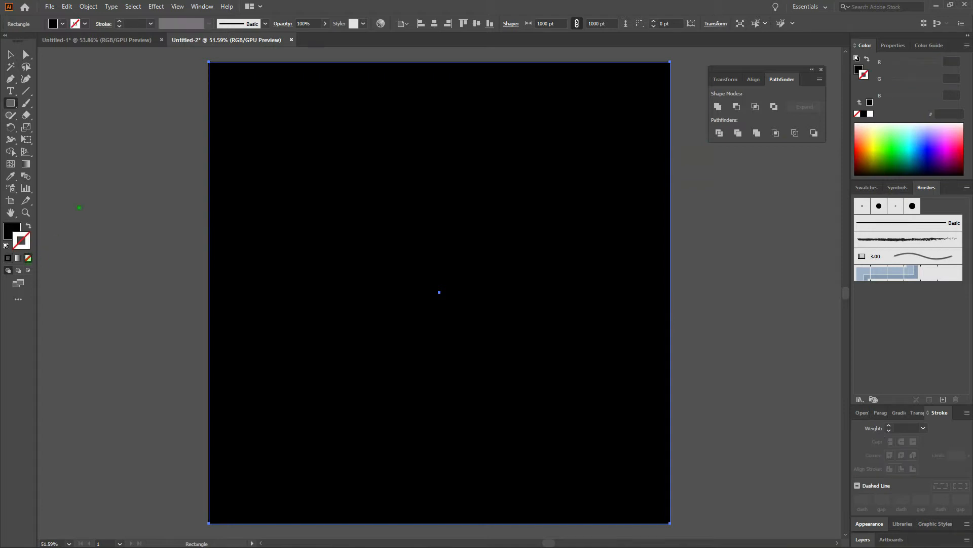
# Step: Lock the selected black background rectangle
pyautogui.click(88, 6)
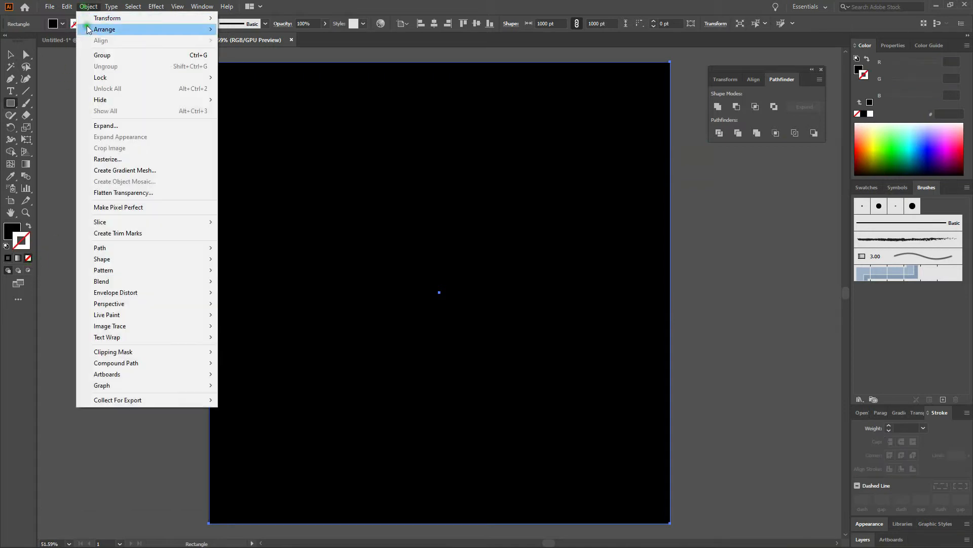
pyautogui.moveTo(141, 79)
pyautogui.click(226, 76)
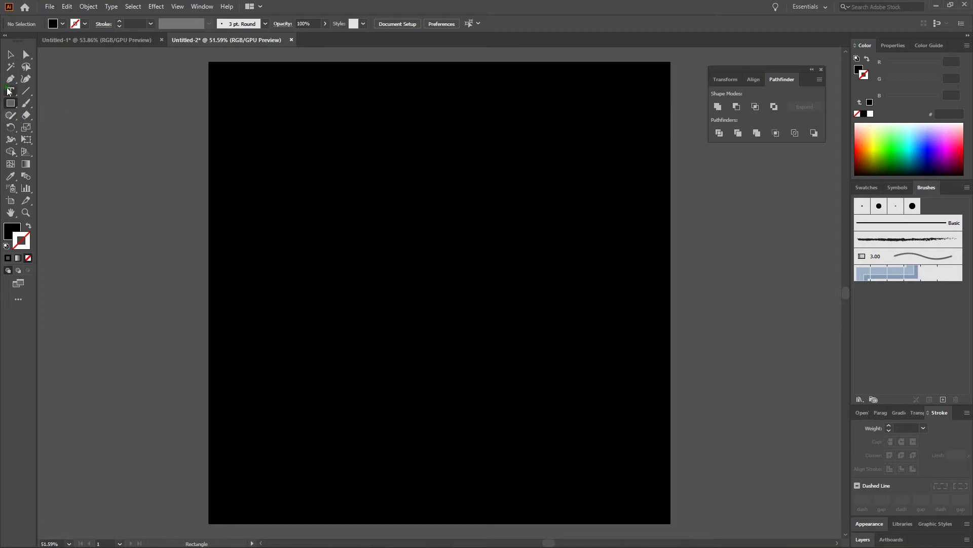
# Step: Add the point text "PS" near the artboard's centre with no fill and a white stroke
pyautogui.press('p')
pyautogui.press('t')
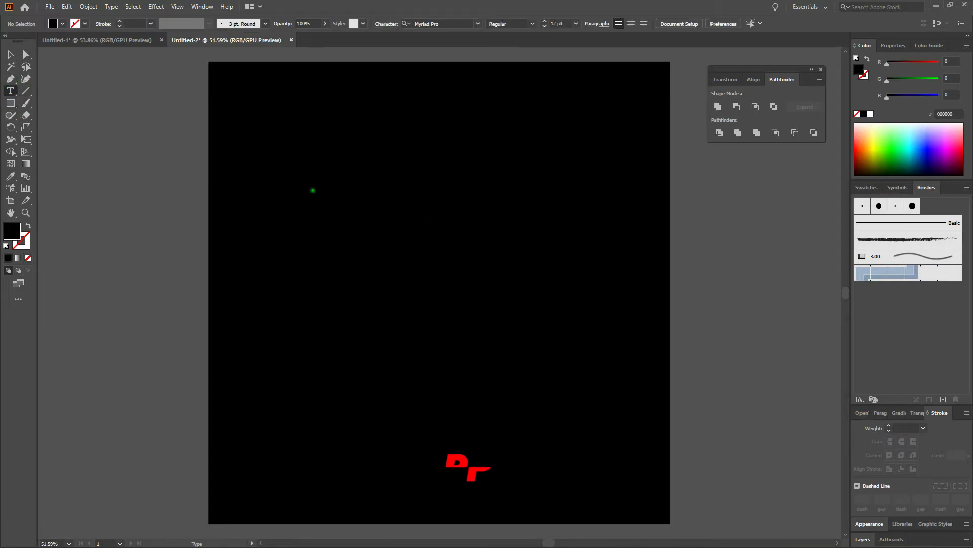
pyautogui.click(403, 271)
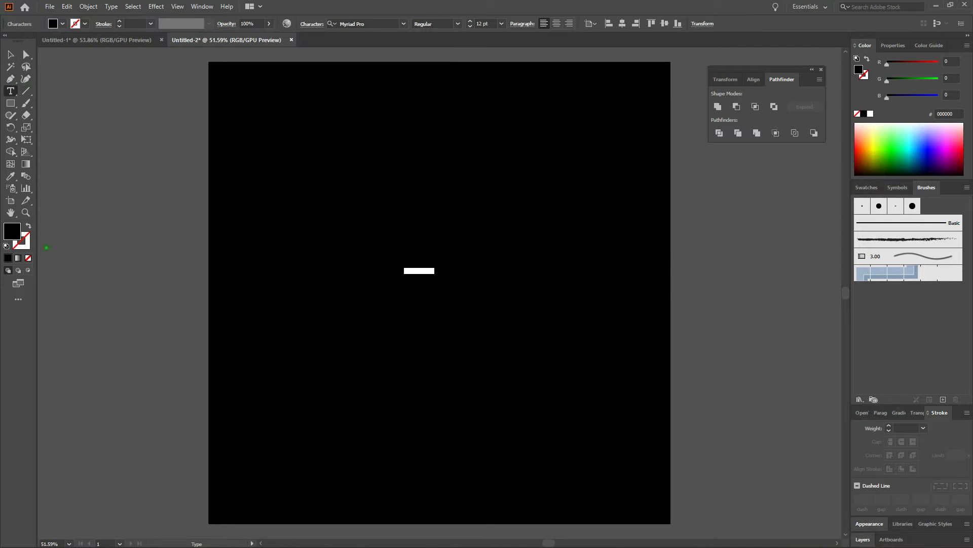
pyautogui.click(6, 245)
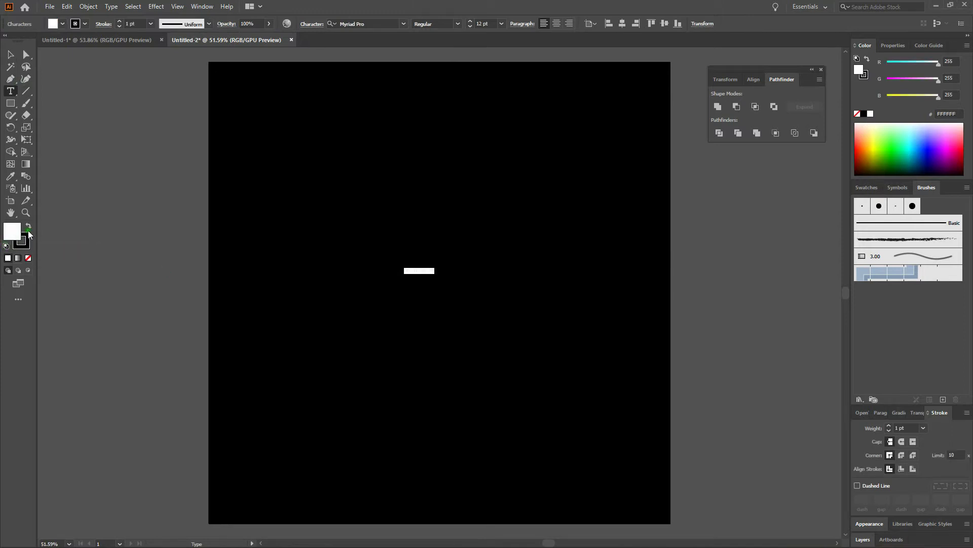
pyautogui.click(29, 226)
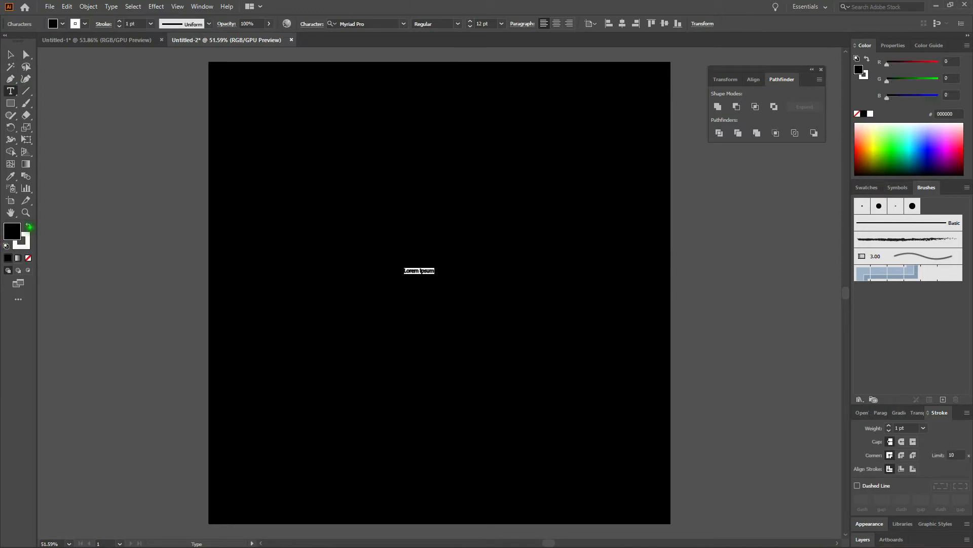
pyautogui.click(28, 258)
pyautogui.press('BackSpace')
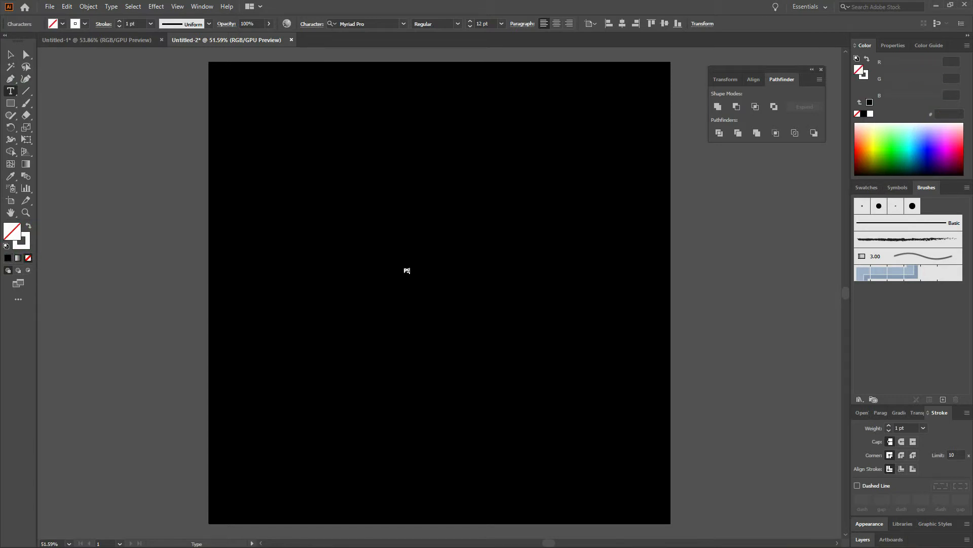
# Step: Set all of the PS text to the Bebas Neue font at 400 pt
pyautogui.hotkey('ctrl', 'a')
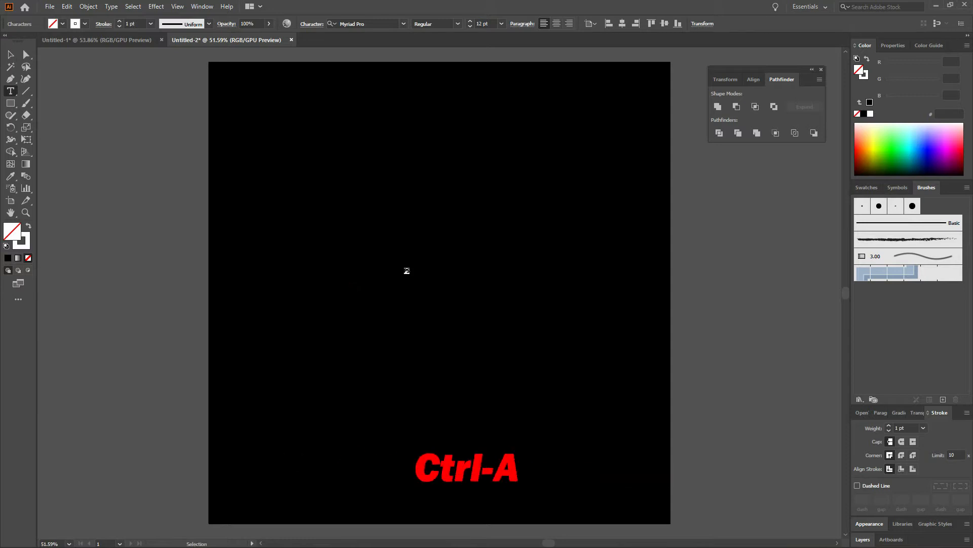
pyautogui.click(360, 23)
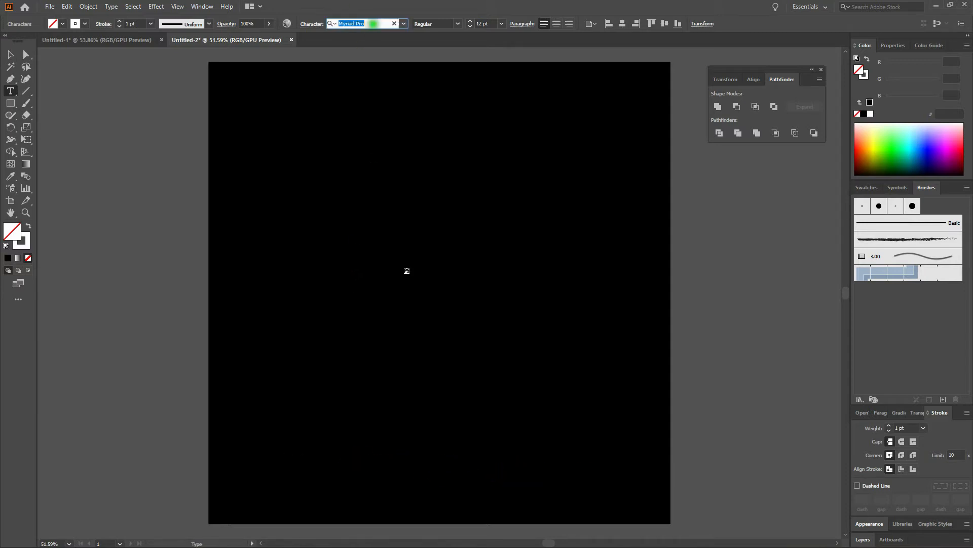
pyautogui.write('bebas')
pyautogui.press('Return')
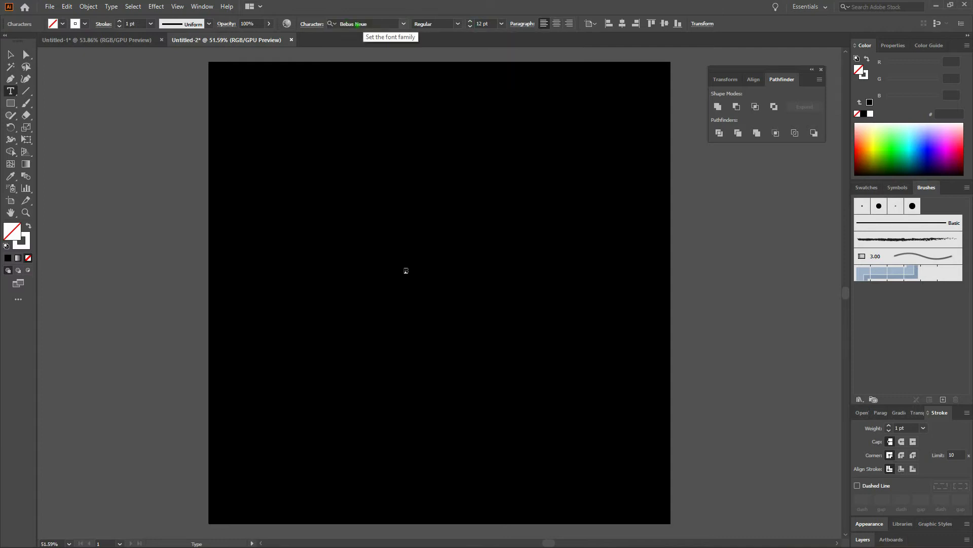
pyautogui.click(484, 24)
pyautogui.write('400')
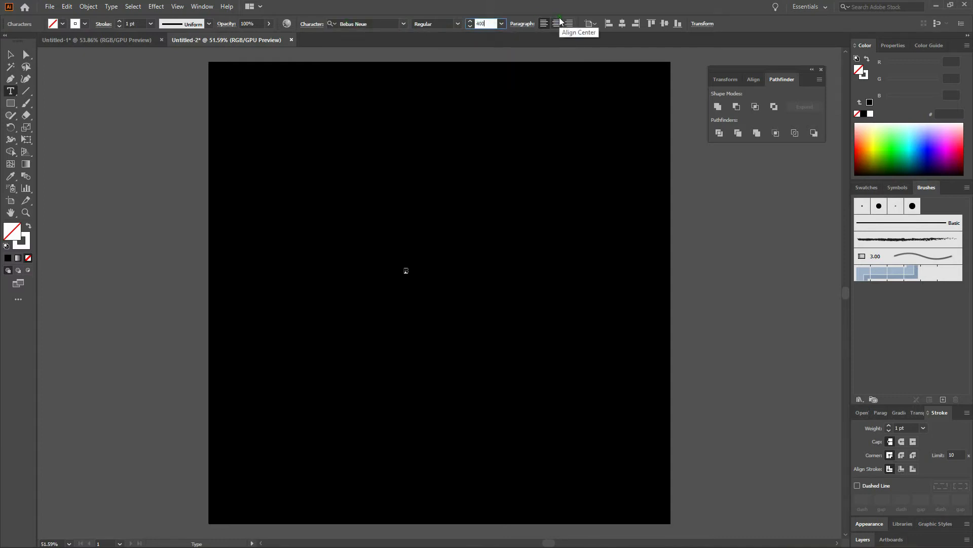
pyautogui.press('Return')
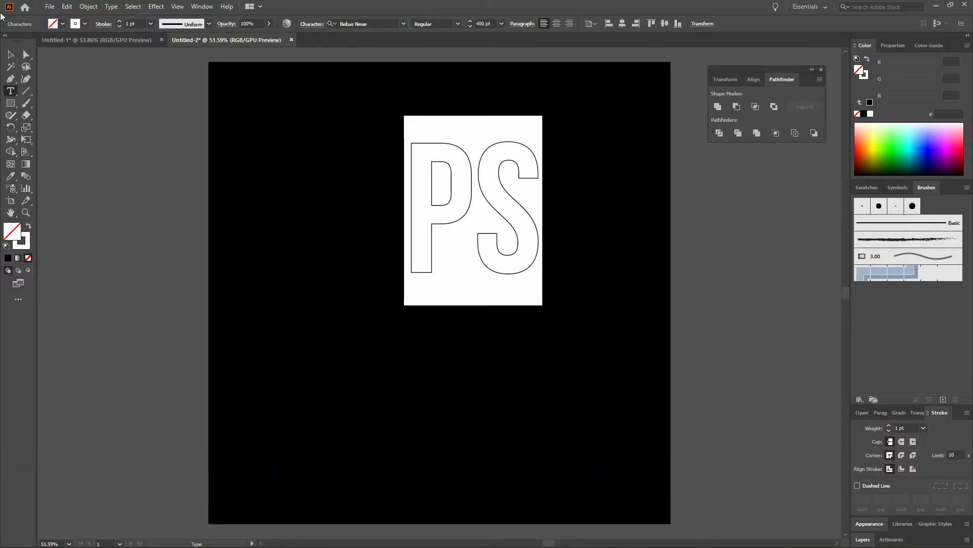
# Step: Centre the PS text horizontally and vertically on the artboard
pyautogui.click(10, 55)
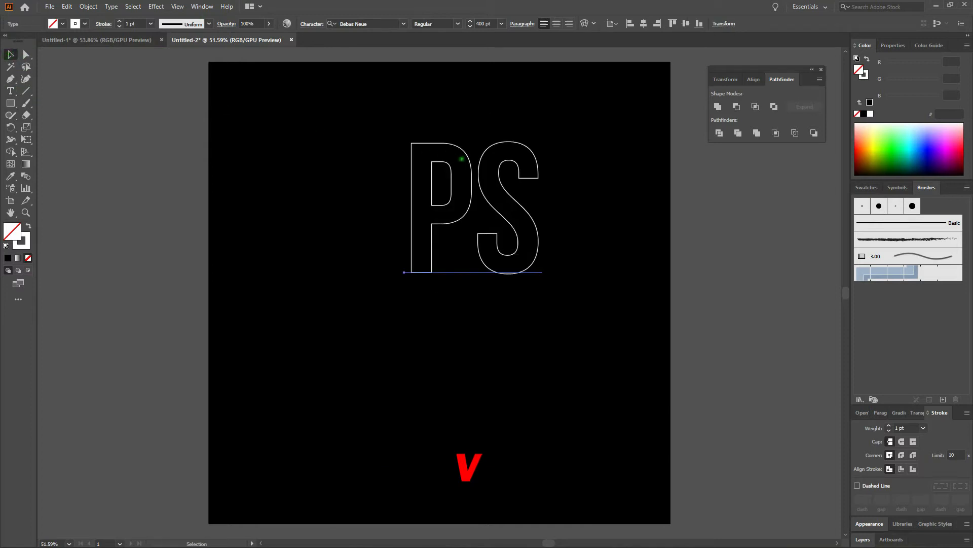
pyautogui.click(643, 26)
pyautogui.click(689, 23)
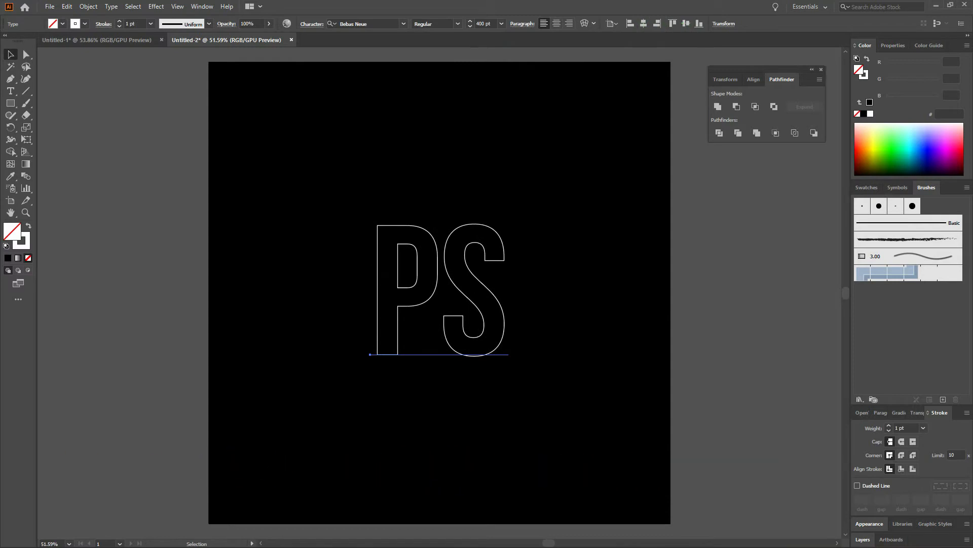
# Step: Paste a copy of the PS text in front and move it straight down, clear of the original, to the artboard's lower edge
pyautogui.hotkey('ctrl', 'c')
pyautogui.hotkey('ctrl', 'f')
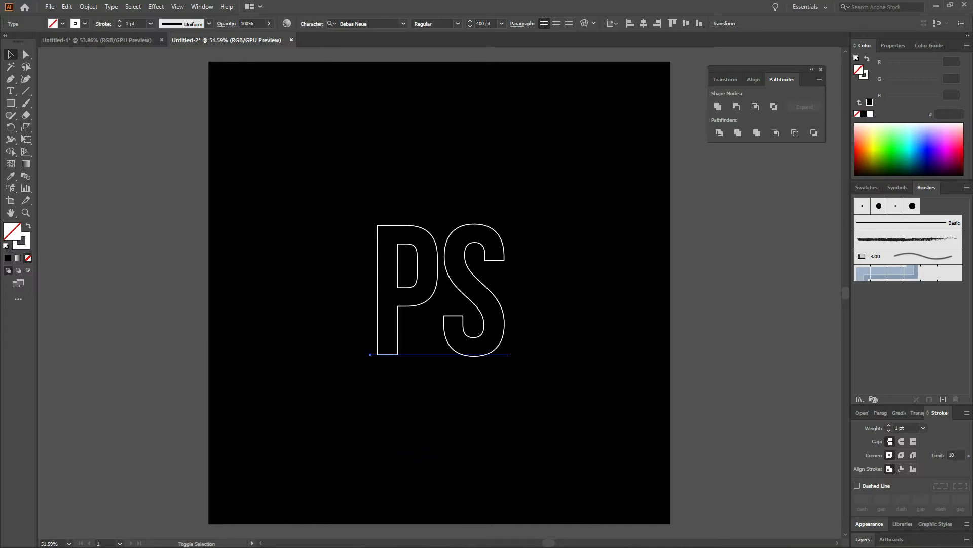
pyautogui.hotkey('shift', 'Down')
pyautogui.hotkey('shift', 'Down')
pyautogui.hotkey('shift', 'Down')
pyautogui.hotkey('shift', 'Down')
pyautogui.hotkey('shift', 'Down')
pyautogui.hotkey('shift', 'Down')
pyautogui.hotkey('shift', 'Down')
pyautogui.hotkey('shift', 'Down')
pyautogui.hotkey('shift', 'Down')
pyautogui.hotkey('shift', 'Down')
pyautogui.hotkey('shift', 'Down')
pyautogui.hotkey('shift', 'Down')
pyautogui.hotkey('shift', 'Down')
pyautogui.hotkey('shift', 'Down')
pyautogui.hotkey('shift', 'Down')
pyautogui.hotkey('shift', 'Down')
pyautogui.hotkey('shift', 'Down')
pyautogui.hotkey('shift', 'Down')
pyautogui.hotkey('shift', 'Down')
pyautogui.hotkey('shift', 'Down')
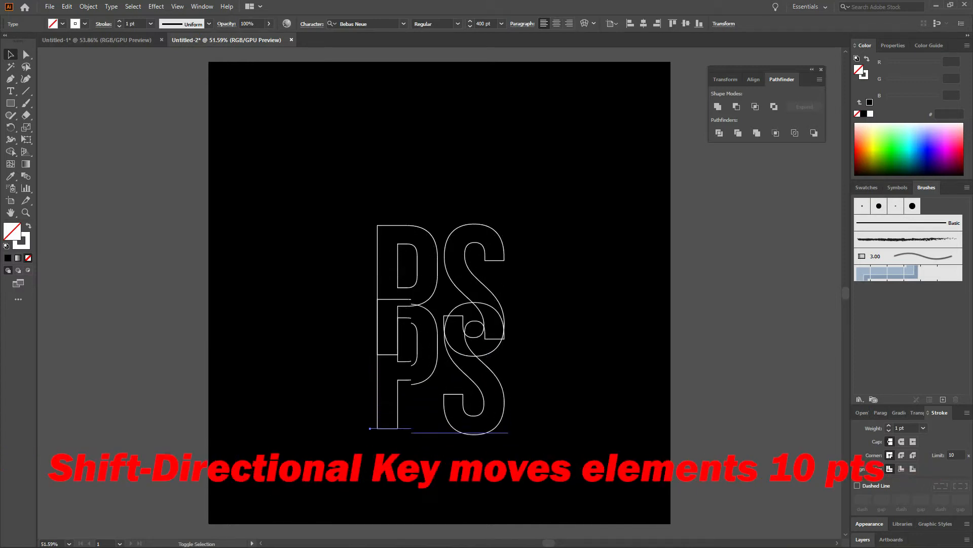
pyautogui.hotkey('shift', 'Down')
pyautogui.hotkey('shift', 'Down')
pyautogui.hotkey('shift', 'Down')
pyautogui.hotkey('shift', 'Down')
pyautogui.hotkey('shift', 'Down')
pyautogui.hotkey('shift', 'Down')
pyautogui.hotkey('shift', 'Down')
pyautogui.hotkey('shift', 'Down')
pyautogui.hotkey('shift', 'Down')
pyautogui.hotkey('shift', 'Down')
pyautogui.hotkey('shift', 'Down')
pyautogui.hotkey('shift', 'Down')
pyautogui.hotkey('shift', 'Down')
pyautogui.hotkey('shift', 'Down')
pyautogui.hotkey('shift', 'Down')
pyautogui.hotkey('shift', 'Down')
pyautogui.hotkey('shift', 'Down')
pyautogui.hotkey('shift', 'Down')
pyautogui.hotkey('shift', 'Down')
pyautogui.hotkey('shift', 'Down')
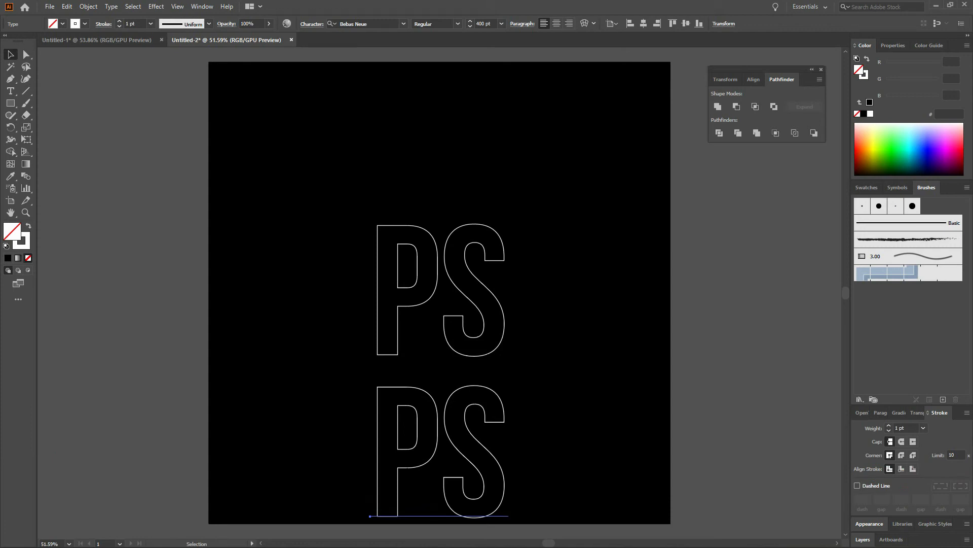
# Step: Convert the upper PS text to outlines and ungroup it into separate P and S shapes
pyautogui.click(465, 226)
pyautogui.rightClick(469, 223)
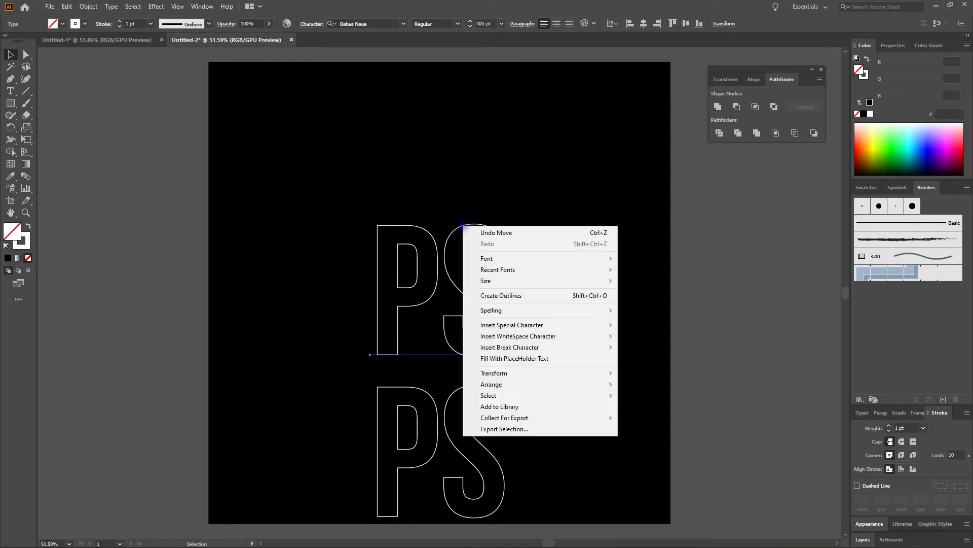
pyautogui.click(540, 296)
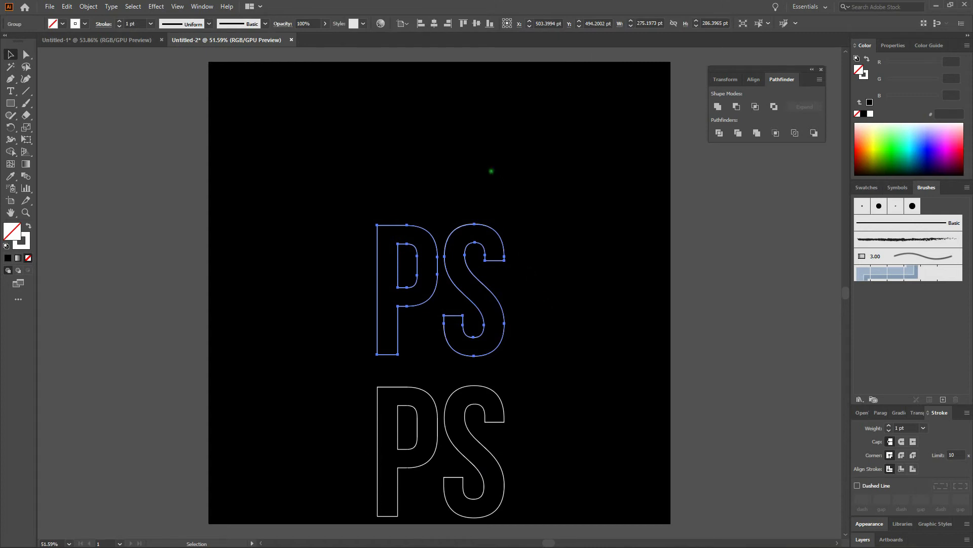
pyautogui.rightClick(500, 238)
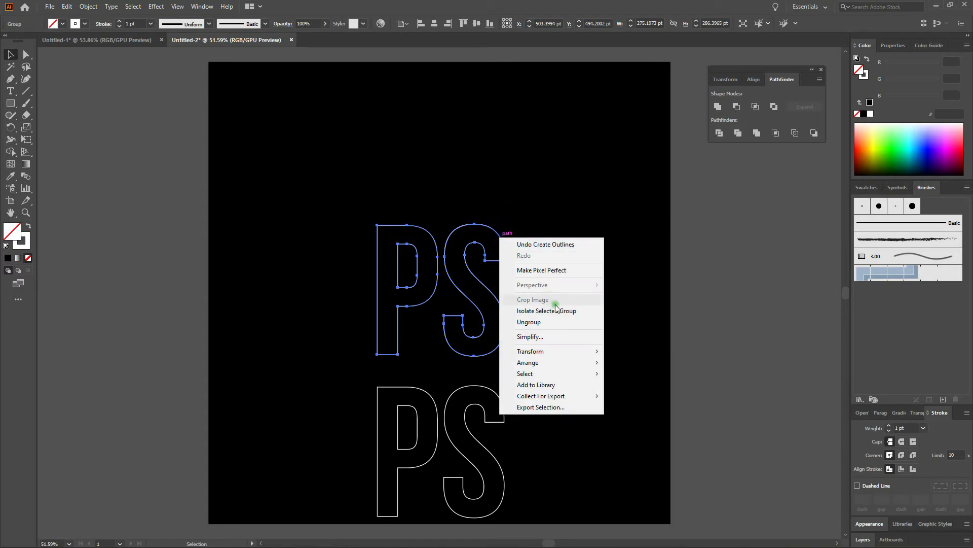
pyautogui.click(558, 322)
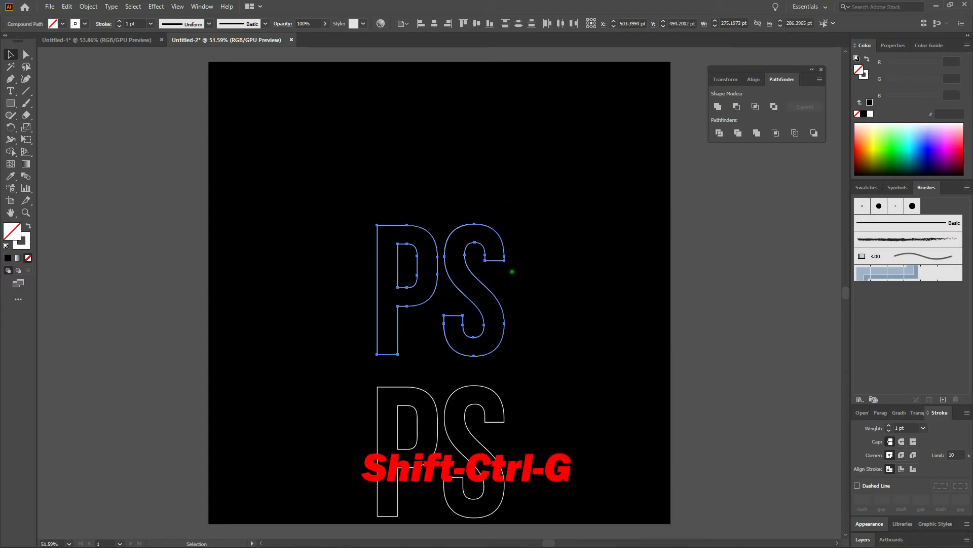
pyautogui.click(515, 272)
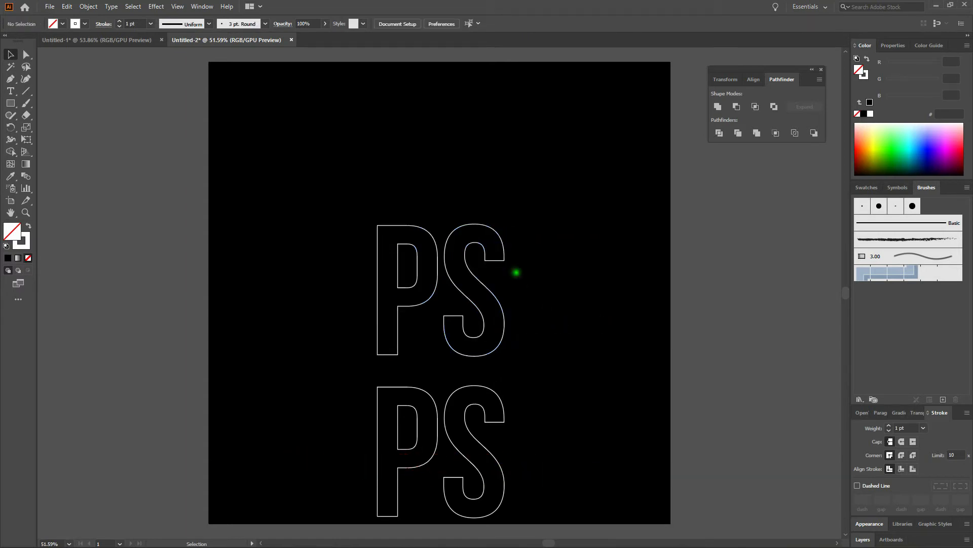
pyautogui.click(491, 226)
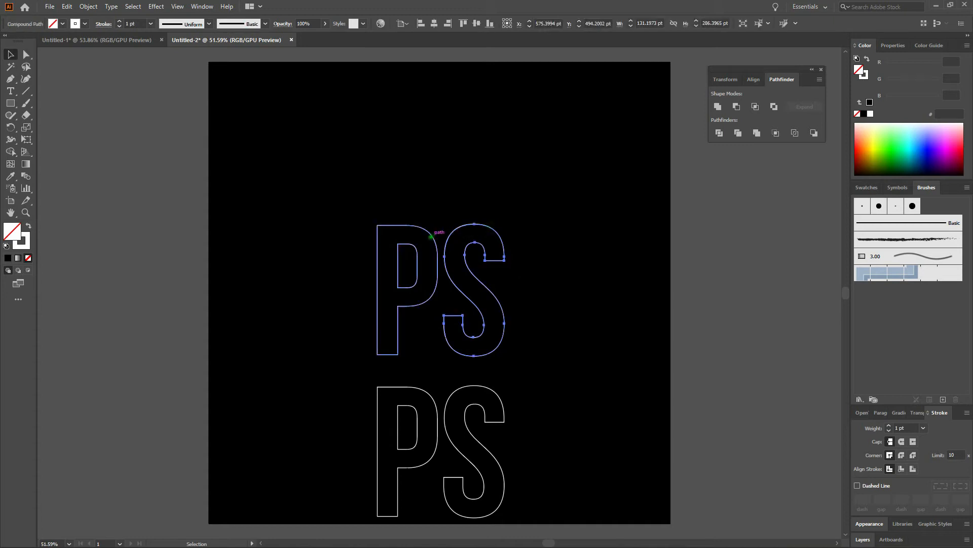
pyautogui.click(540, 297)
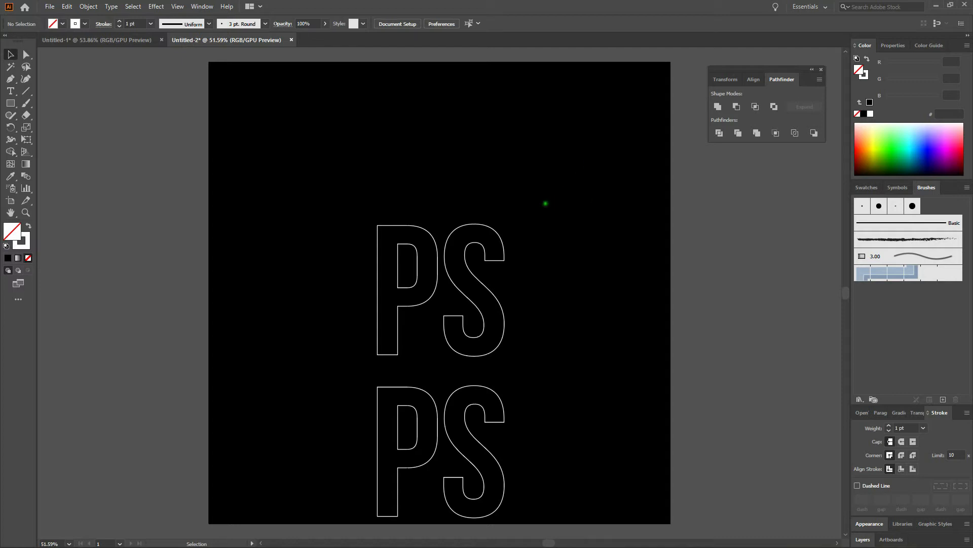
# Step: Delete the two short straight end segments of the upper S so its outline is open at both ends
pyautogui.click(28, 54)
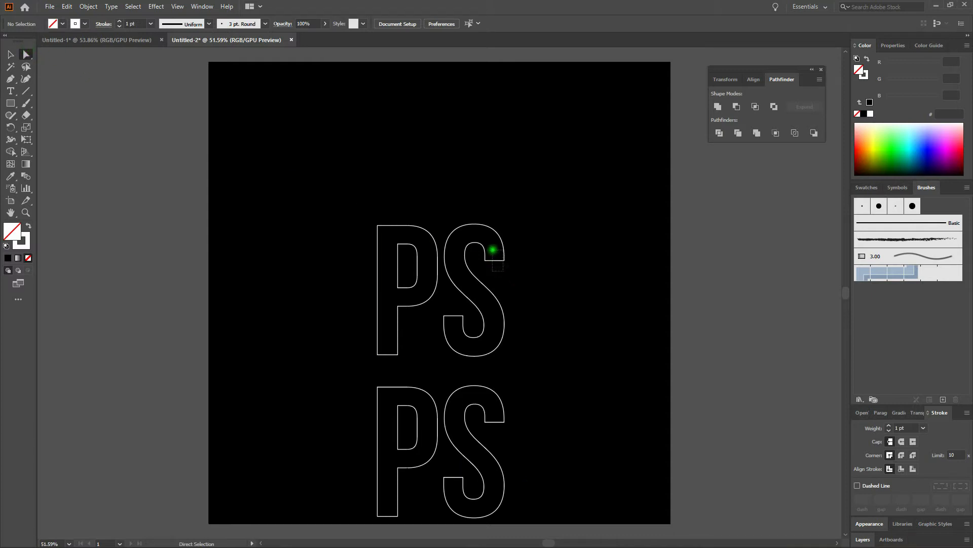
pyautogui.click(489, 249)
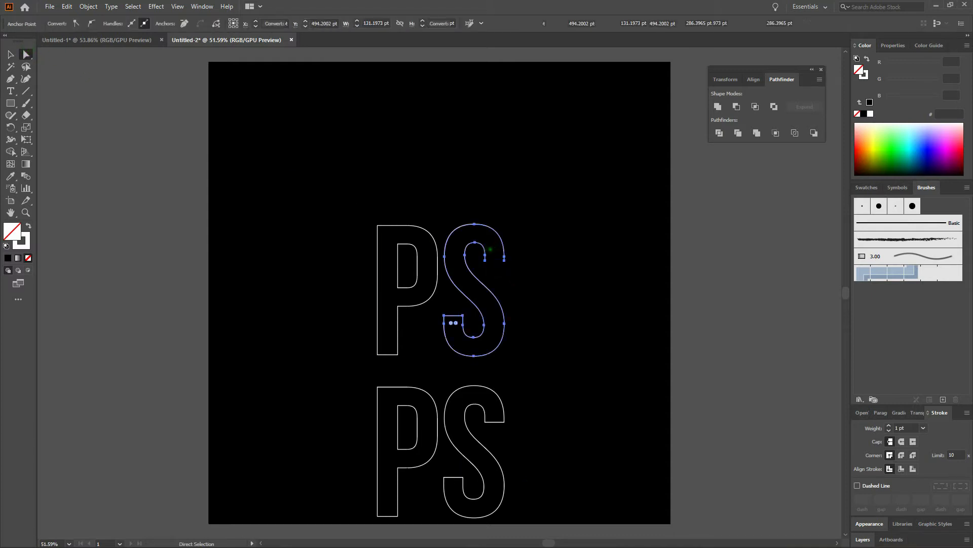
pyautogui.click(456, 297)
pyautogui.click(455, 317)
# Step: Release the upper S's compound path into two separate open paths
pyautogui.press('v')
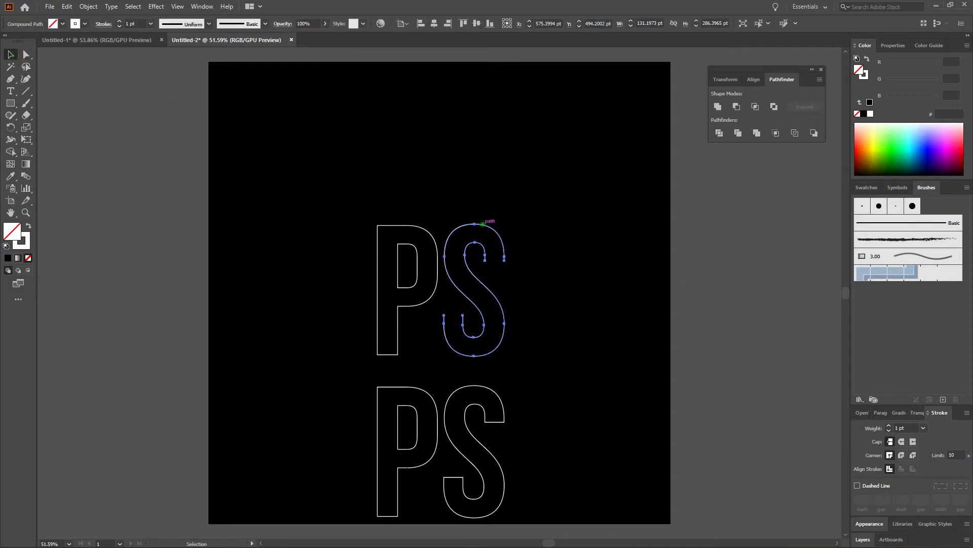
pyautogui.rightClick(491, 227)
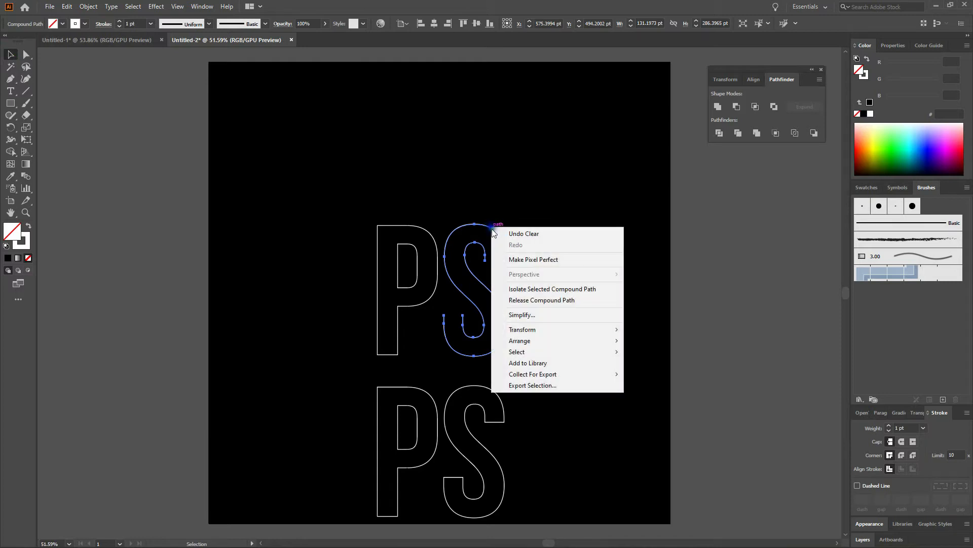
pyautogui.click(567, 301)
pyautogui.click(545, 258)
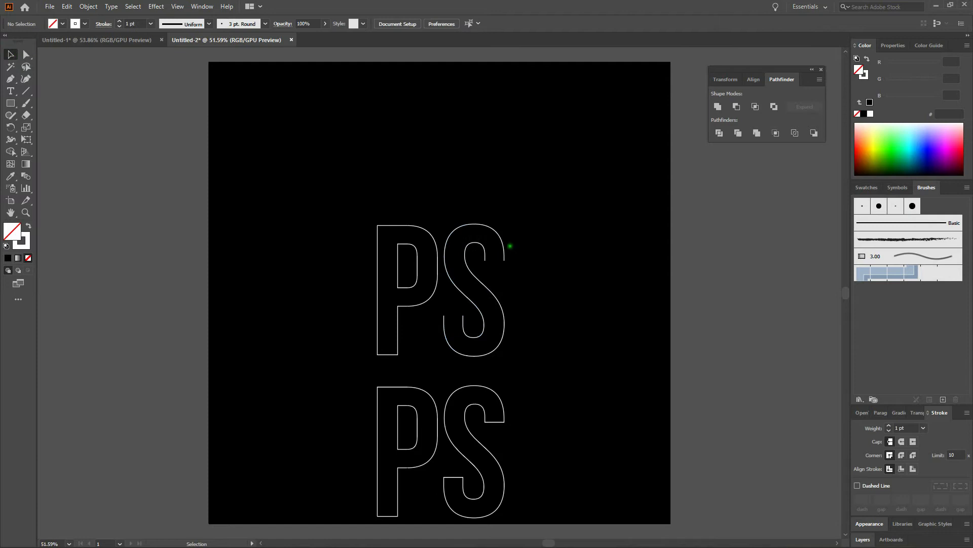
pyautogui.click(504, 251)
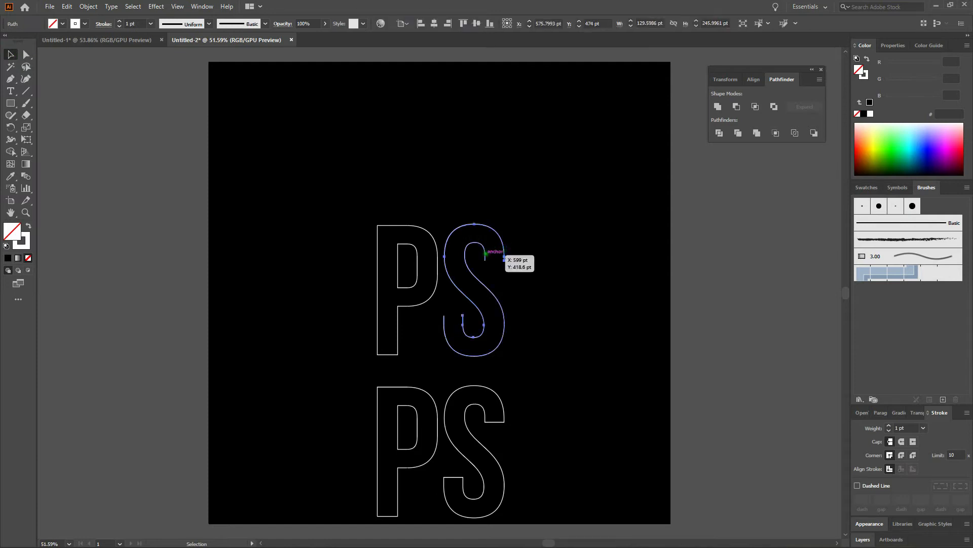
pyautogui.click(563, 258)
# Step: Blend the upper S's two open paths with the spacing set to Specified Steps of 1
pyautogui.press('w')
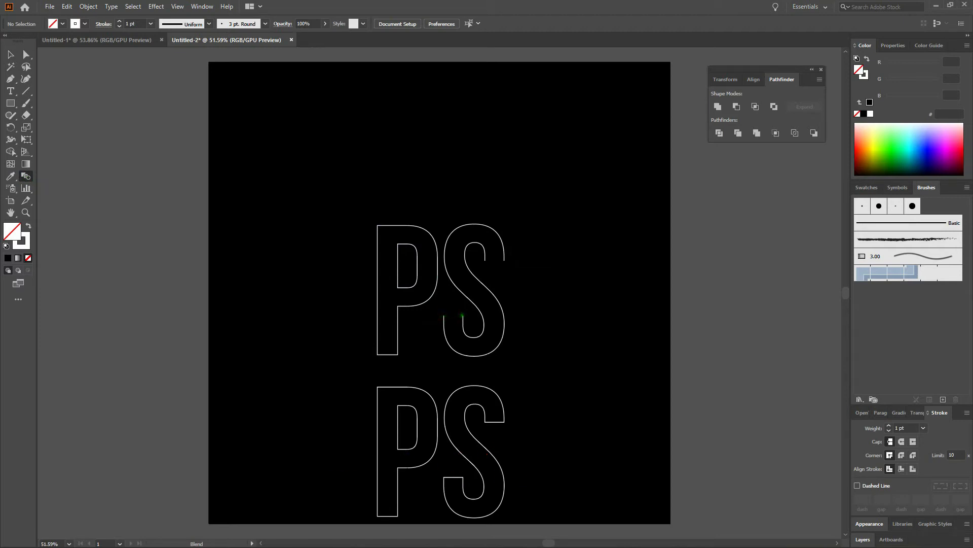
pyautogui.click(463, 316)
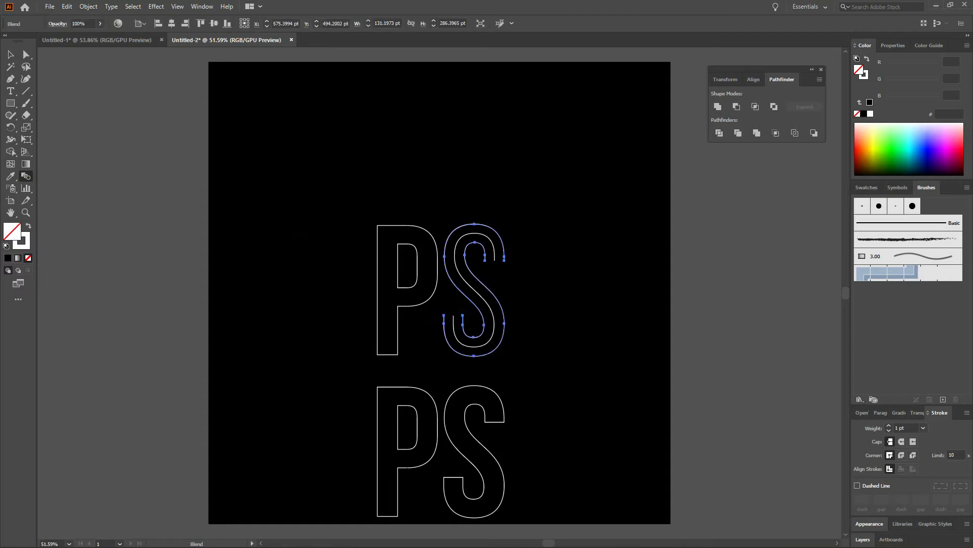
pyautogui.doubleClick(24, 178)
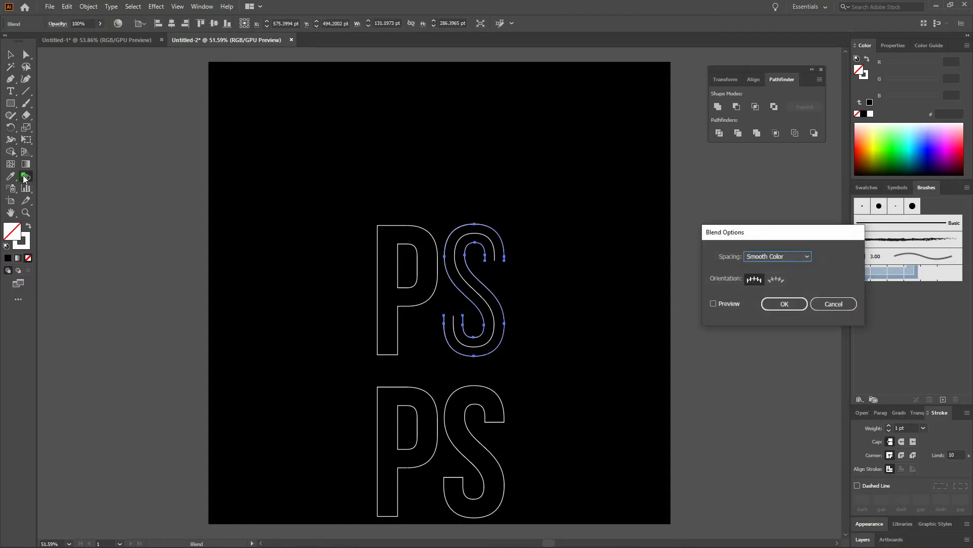
pyautogui.click(769, 256)
pyautogui.click(770, 278)
pyautogui.click(841, 258)
pyautogui.write('1')
pyautogui.doubleClick(841, 257)
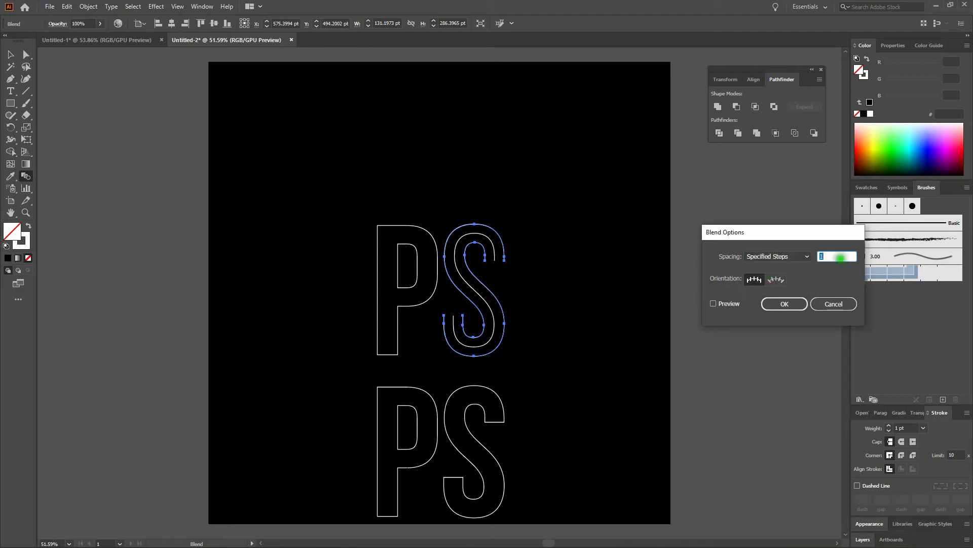
pyautogui.click(731, 304)
pyautogui.click(788, 304)
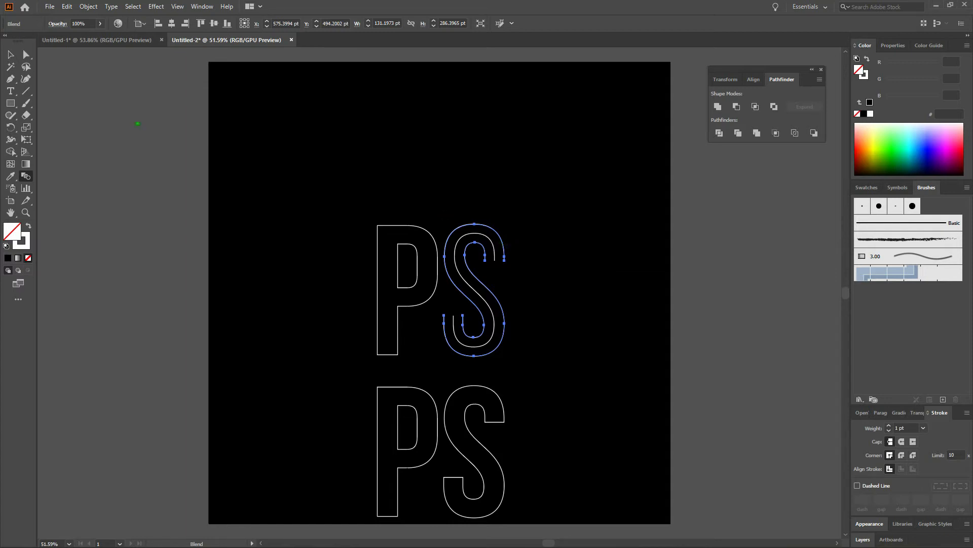
# Step: Expand the S blend with object, fill and stroke included, and ungroup the result into individual paths
pyautogui.click(10, 54)
pyautogui.click(87, 6)
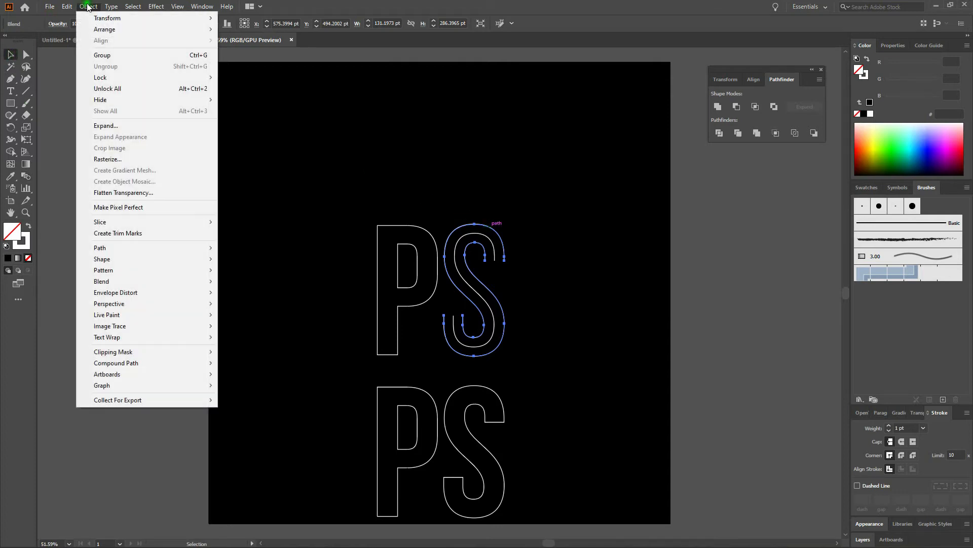
pyautogui.click(107, 124)
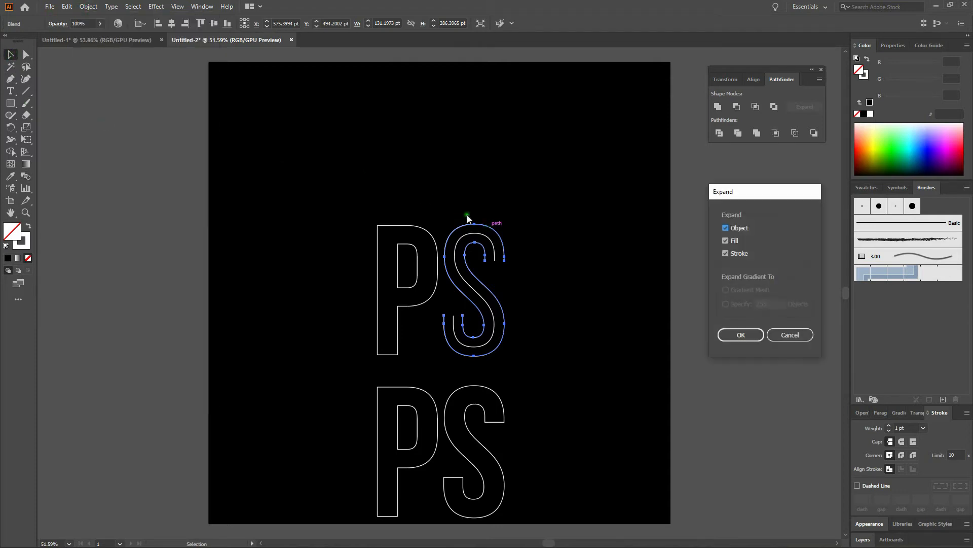
pyautogui.click(743, 335)
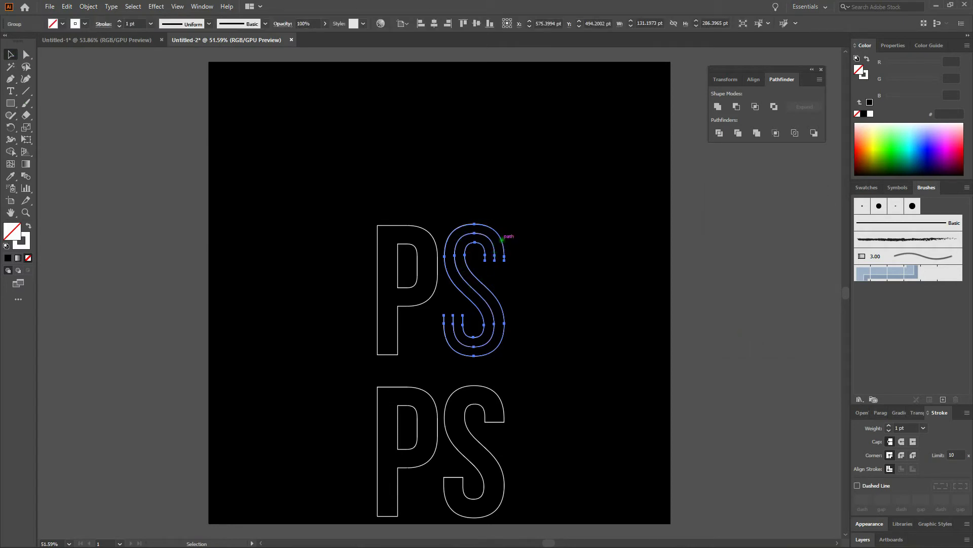
pyautogui.rightClick(503, 240)
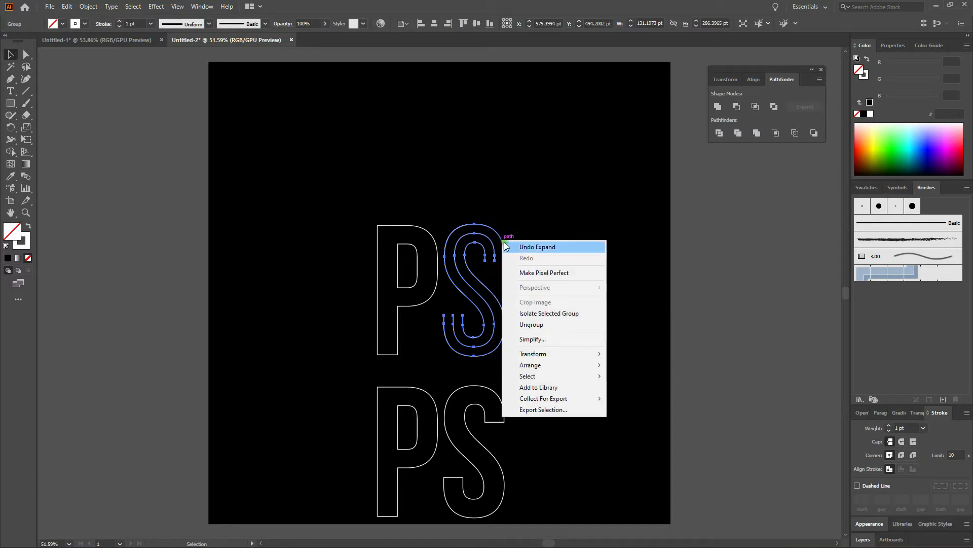
pyautogui.click(555, 321)
pyautogui.click(533, 267)
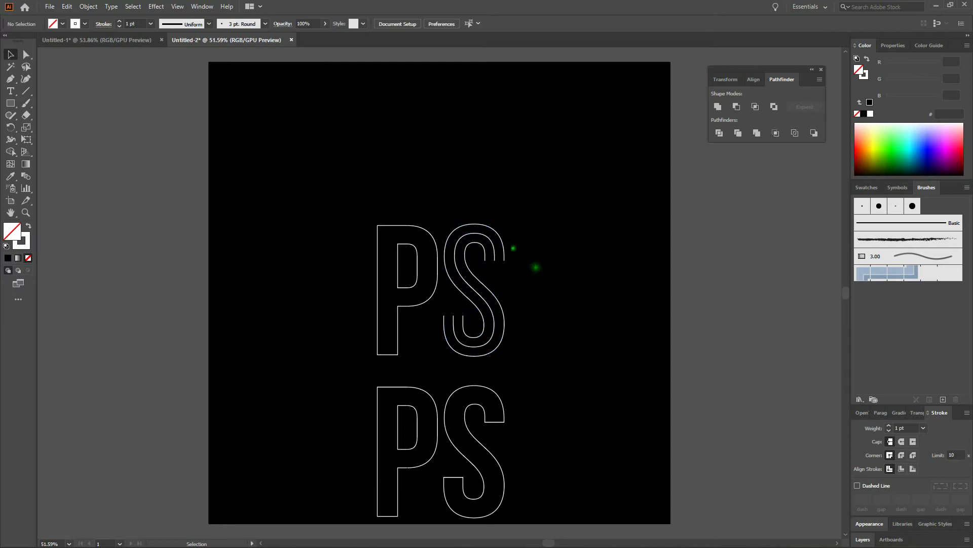
# Step: Delete the two original edge paths of the upper S, keeping only the middle blended line
pyautogui.click(503, 246)
pyautogui.click(494, 250)
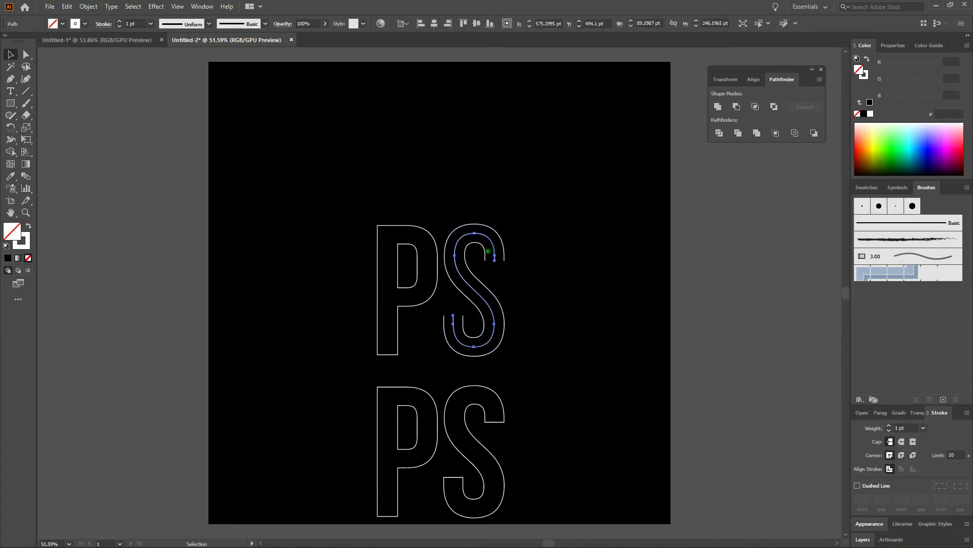
pyautogui.click(488, 251)
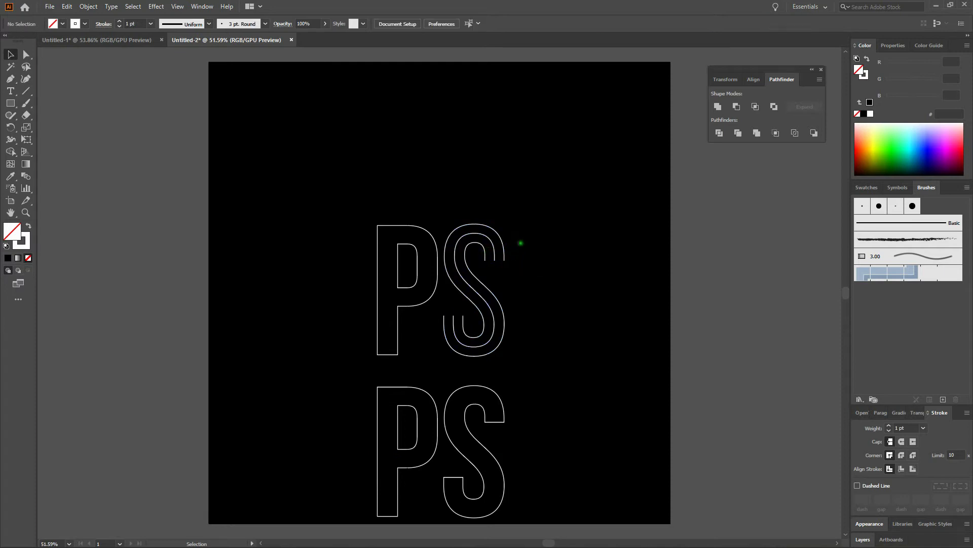
pyautogui.keyDown('shift'); pyautogui.click(502, 260); pyautogui.keyUp('shift')
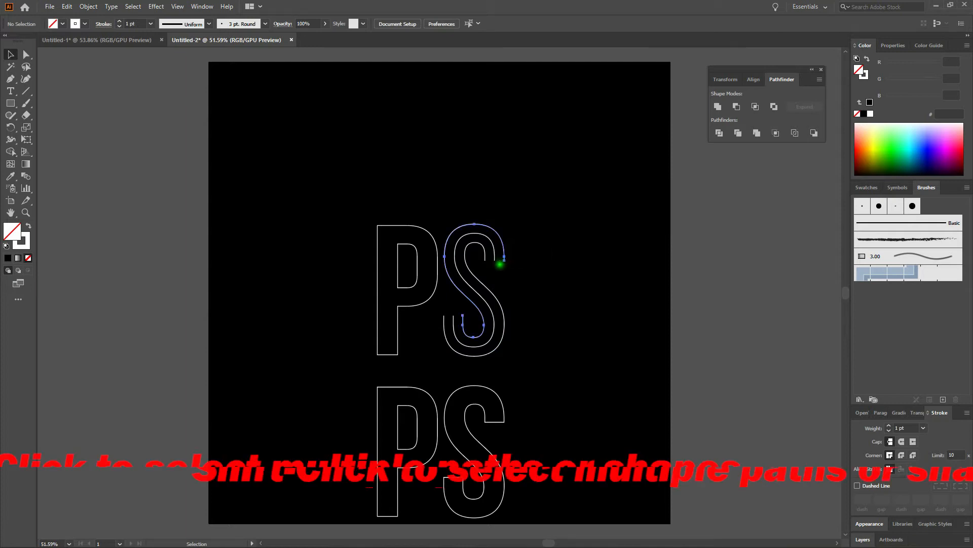
pyautogui.keyDown('shift'); pyautogui.click(487, 266); pyautogui.keyUp('shift')
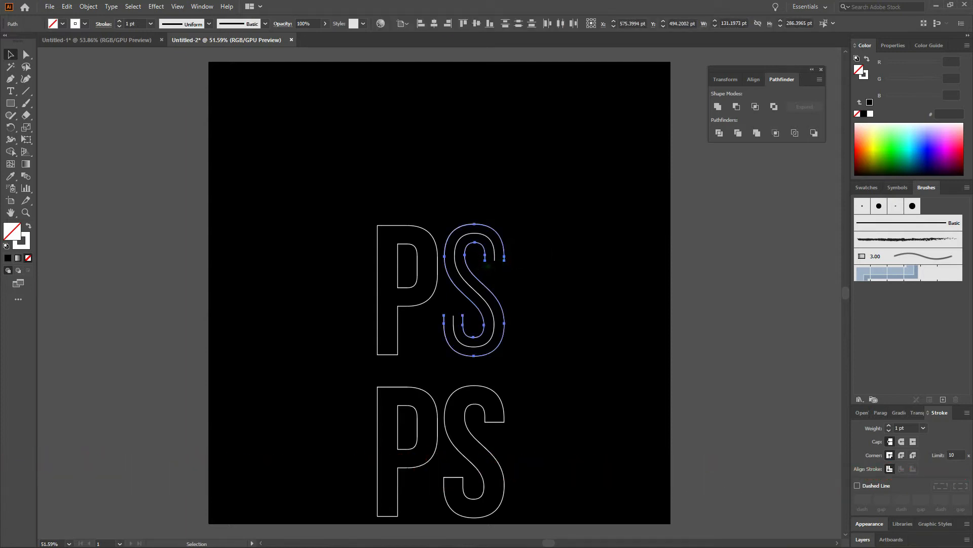
pyautogui.press('Delete')
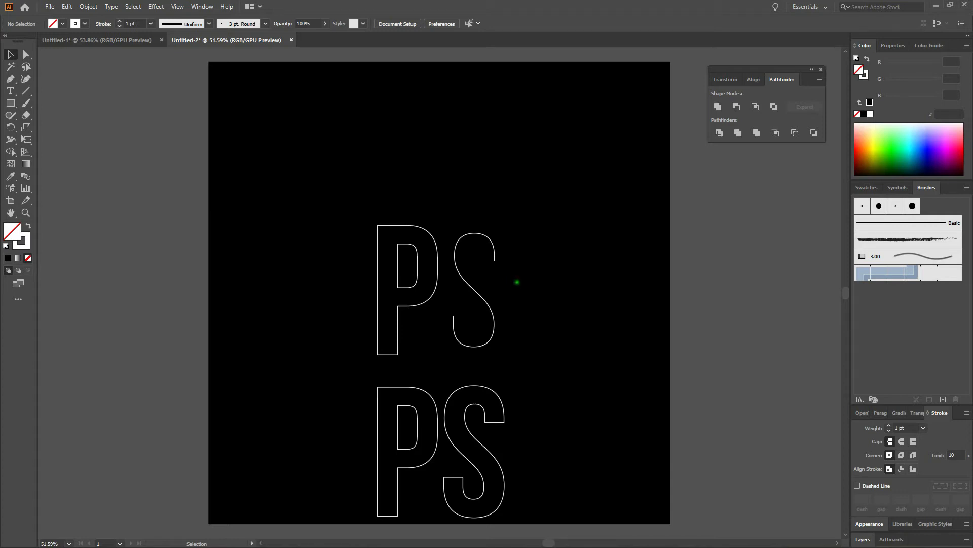
# Step: Delete the upper P's two anchor points where the lower part of the bowl meets the stem
pyautogui.click(26, 55)
pyautogui.moveTo(389, 259); pyautogui.dragTo(400, 334)
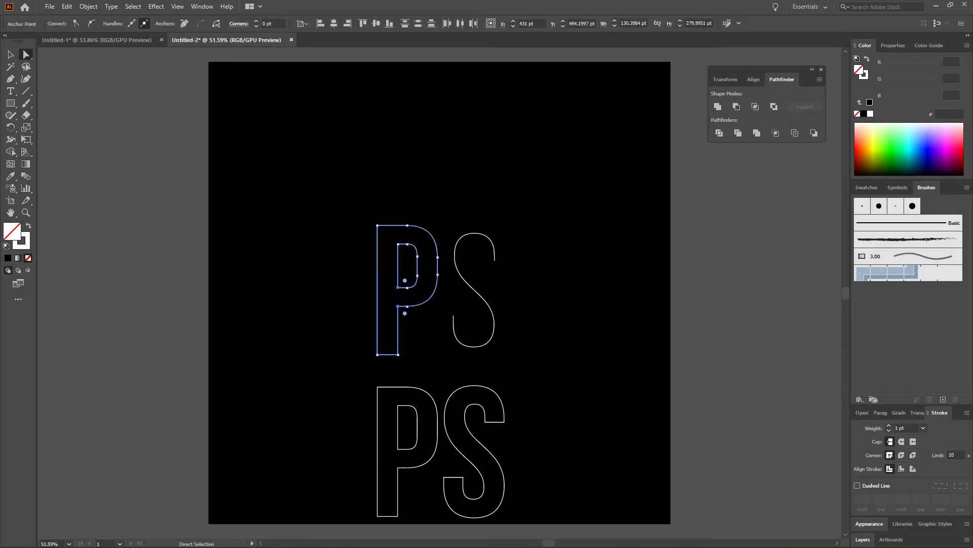
pyautogui.press('Delete')
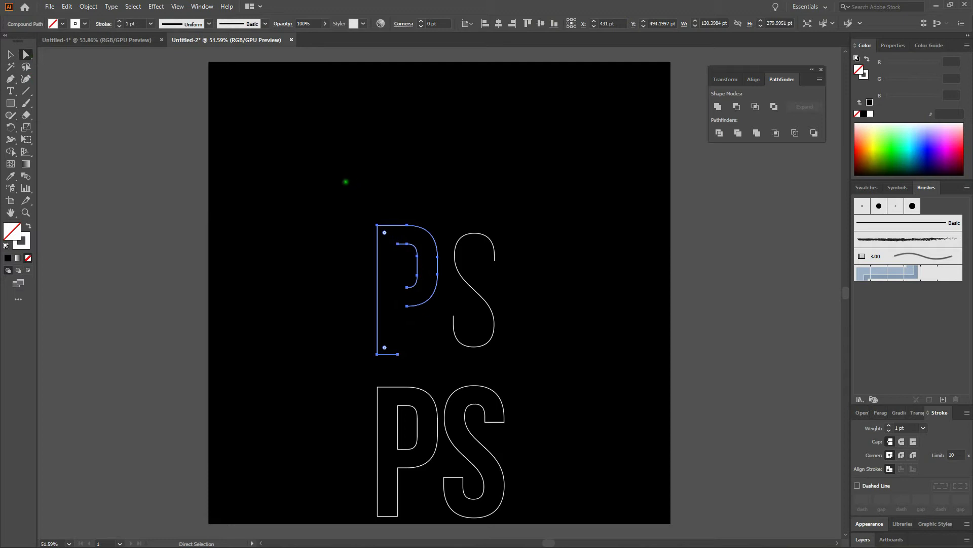
pyautogui.click(345, 182)
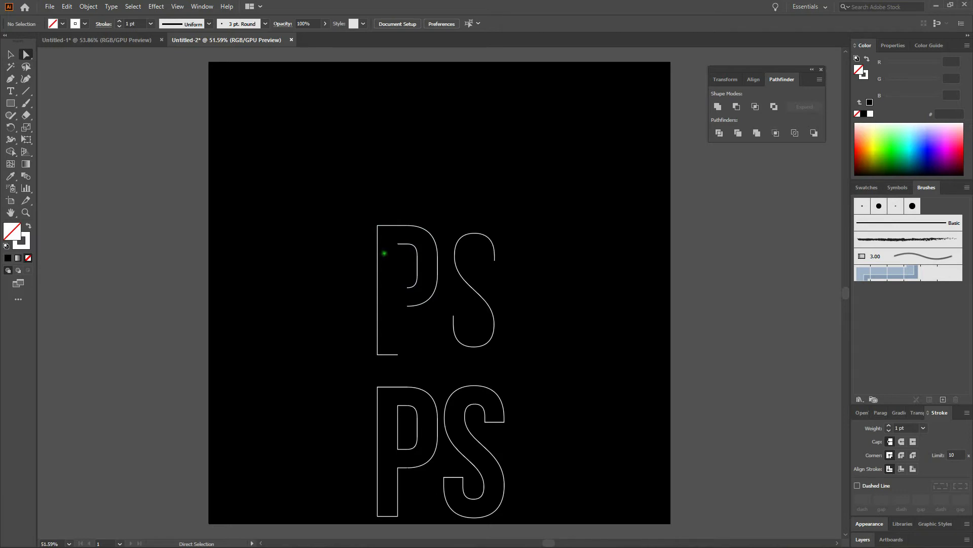
# Step: Join the upper-left anchor of the P's counter to the lower-right anchor of its stem with a straight segment
pyautogui.click(407, 244)
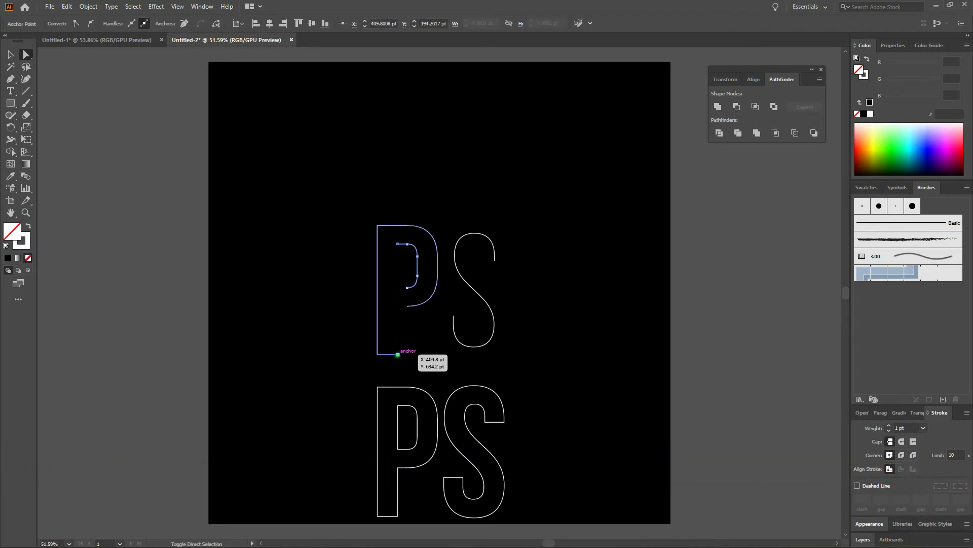
pyautogui.keyDown('shift'); pyautogui.click(398, 354); pyautogui.keyUp('shift')
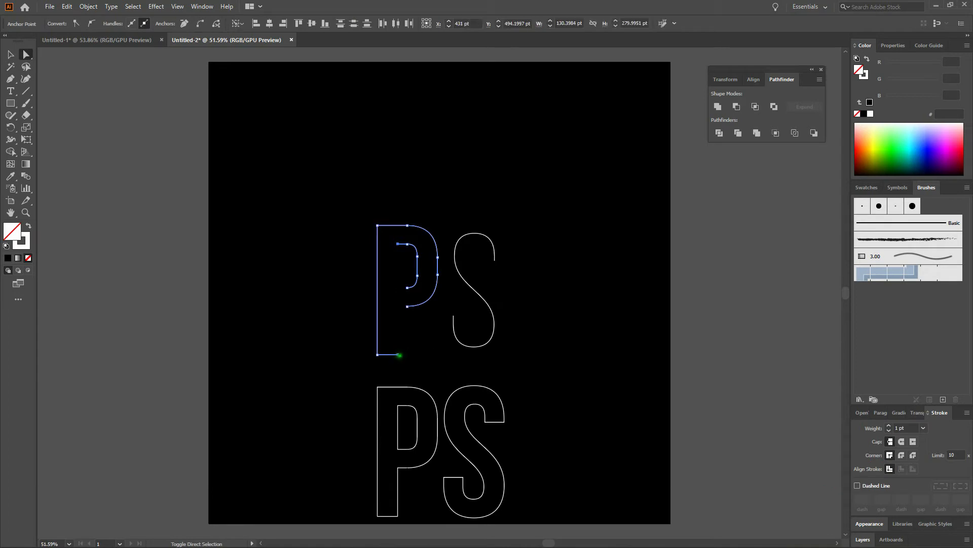
pyautogui.click(88, 6)
pyautogui.moveTo(101, 248)
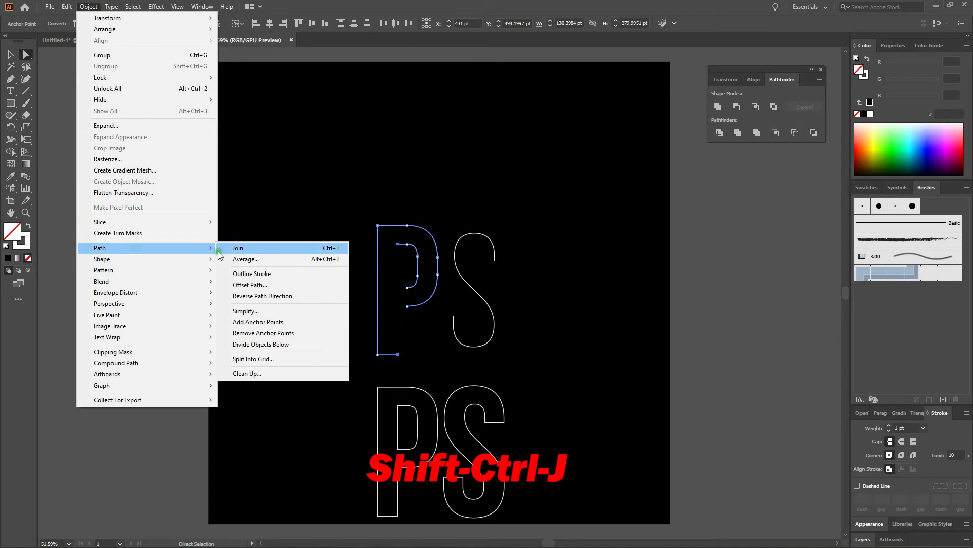
pyautogui.click(229, 247)
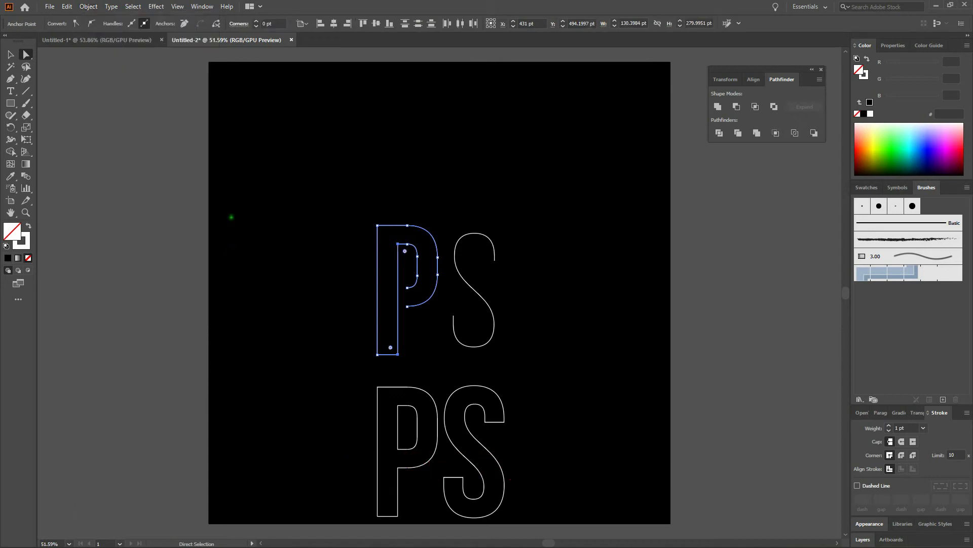
pyautogui.click(231, 222)
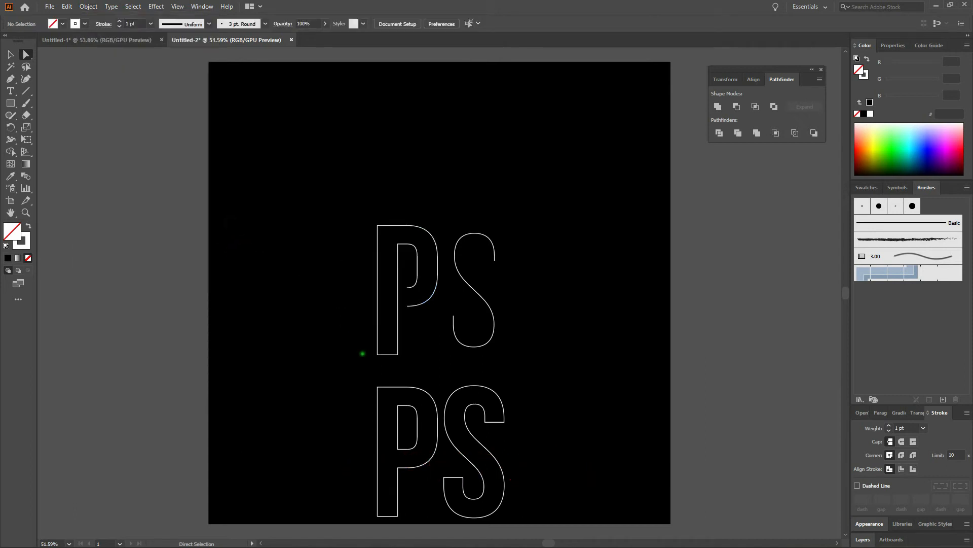
# Step: Delete the bottom edge of the upper P's stem and release its compound path into separate outer and inner paths
pyautogui.click(384, 361)
pyautogui.moveTo(388, 359); pyautogui.dragTo(382, 339)
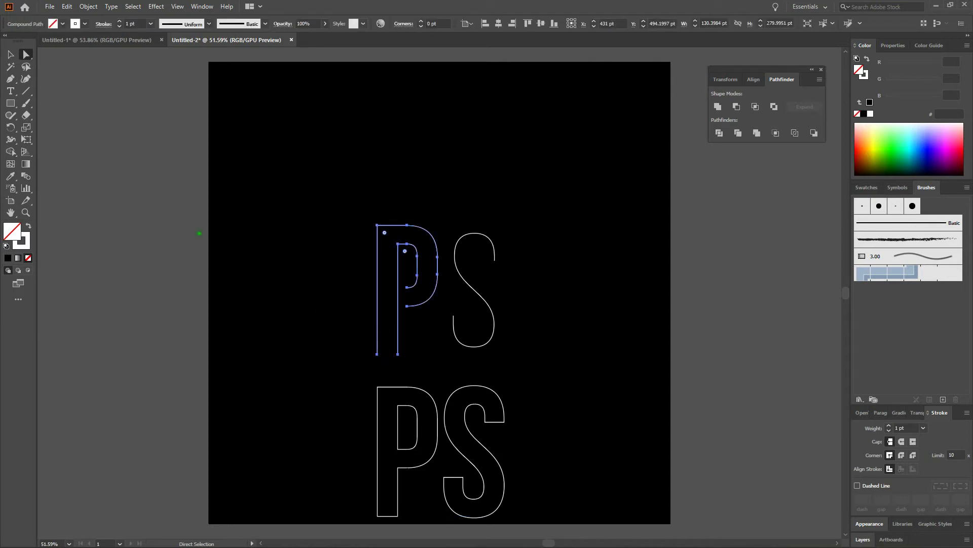
pyautogui.press('v')
pyautogui.click(11, 55)
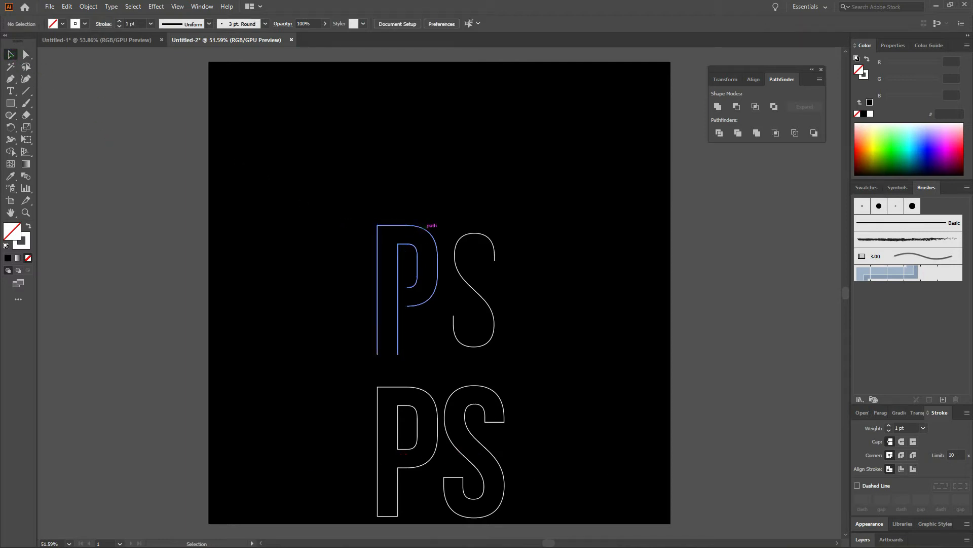
pyautogui.rightClick(425, 228)
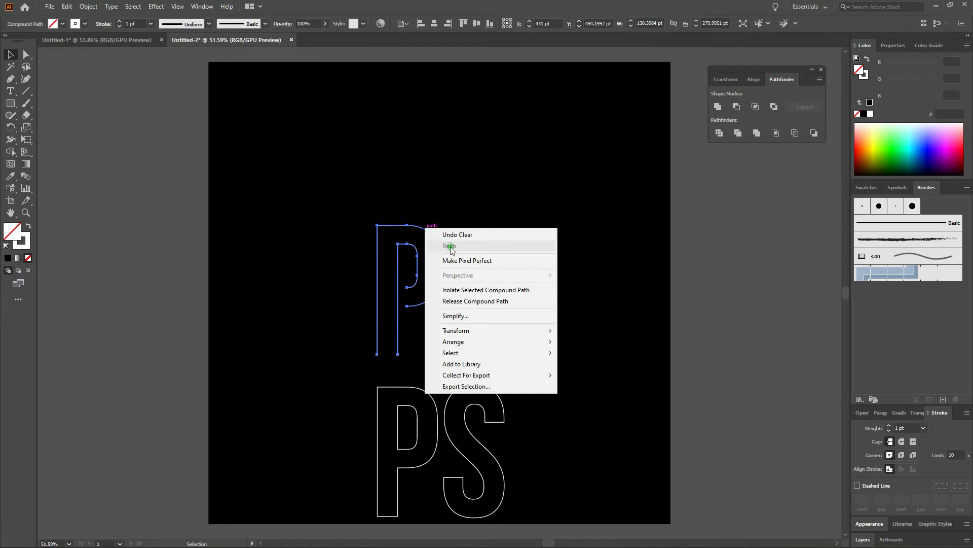
pyautogui.click(492, 300)
pyautogui.click(443, 234)
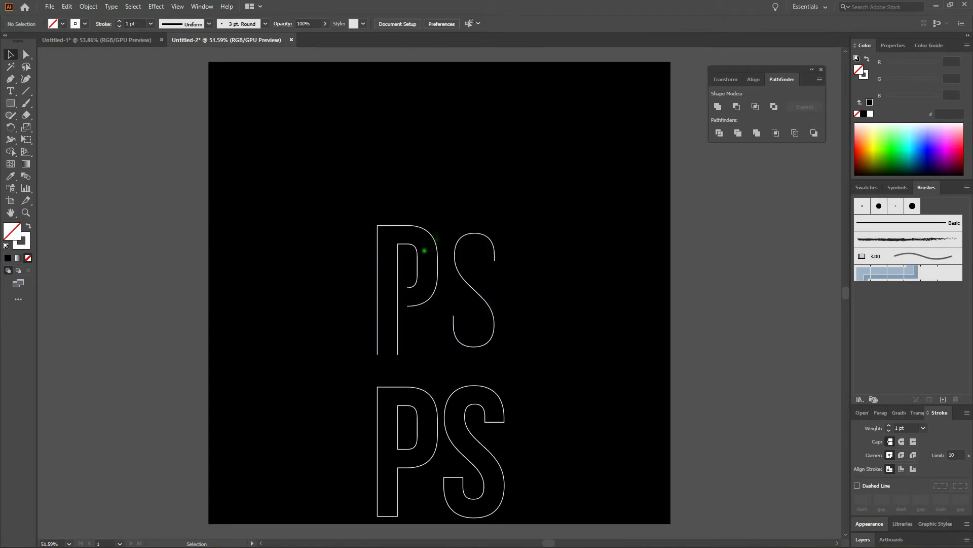
pyautogui.click(430, 235)
pyautogui.click(415, 245)
pyautogui.click(442, 219)
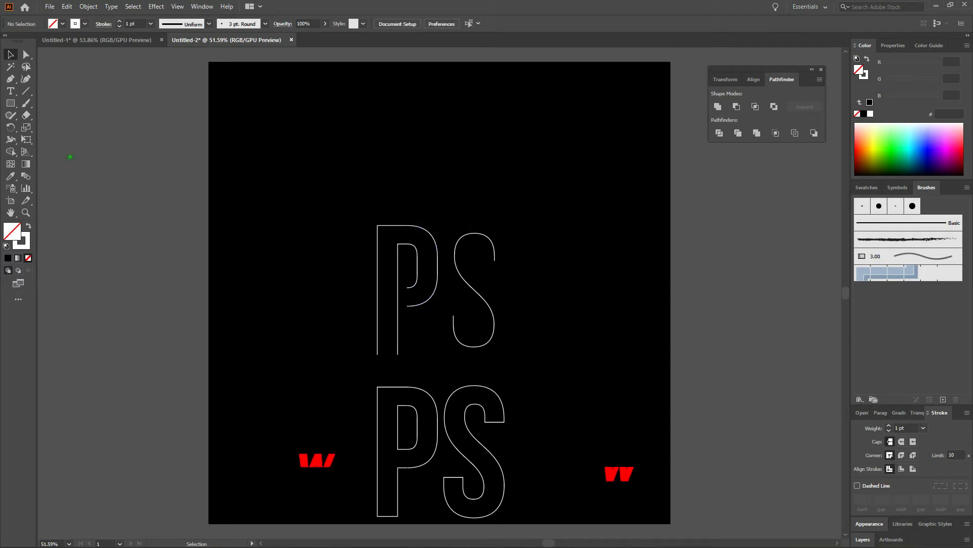
# Step: Blend the upper P's outer and inner paths with spacing set to Specified Steps of 1
pyautogui.click(29, 175)
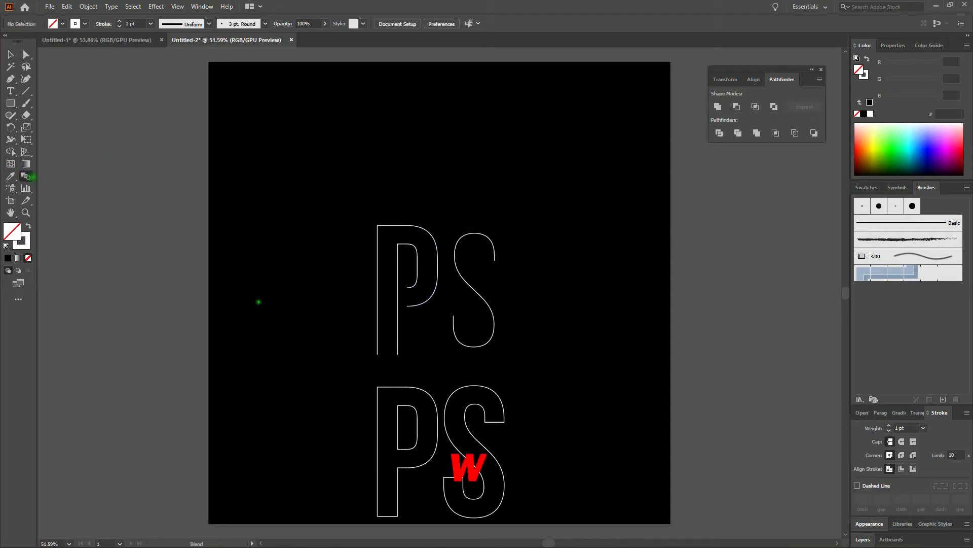
pyautogui.click(377, 354)
pyautogui.click(398, 354)
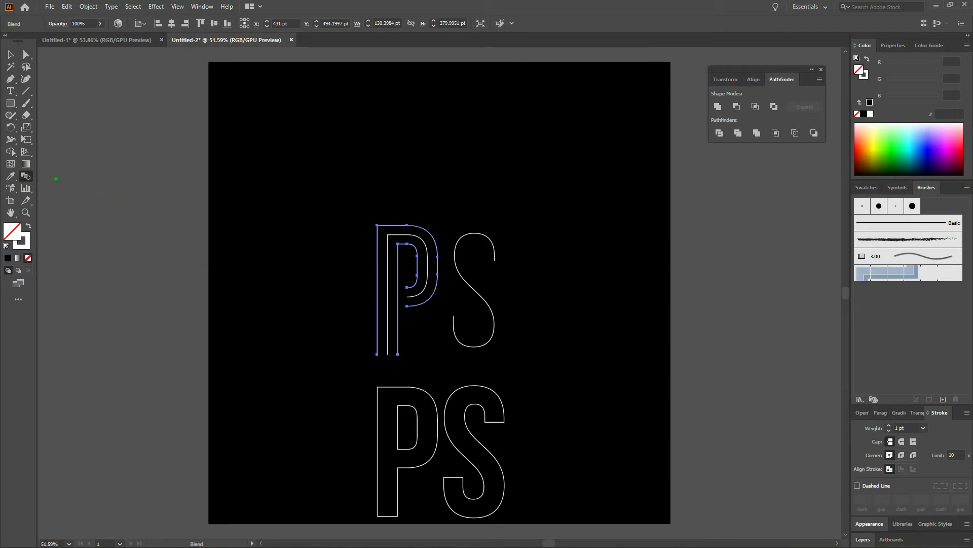
pyautogui.doubleClick(28, 182)
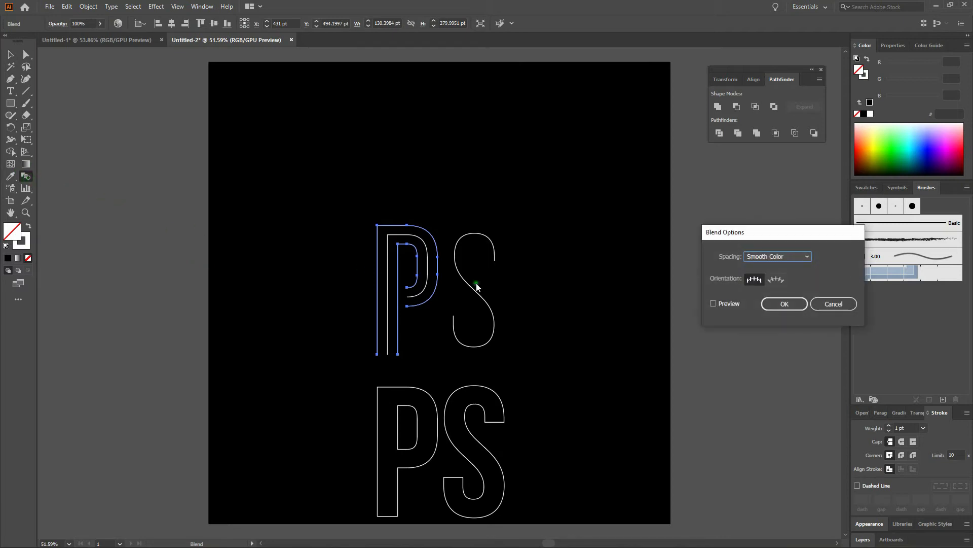
pyautogui.click(766, 260)
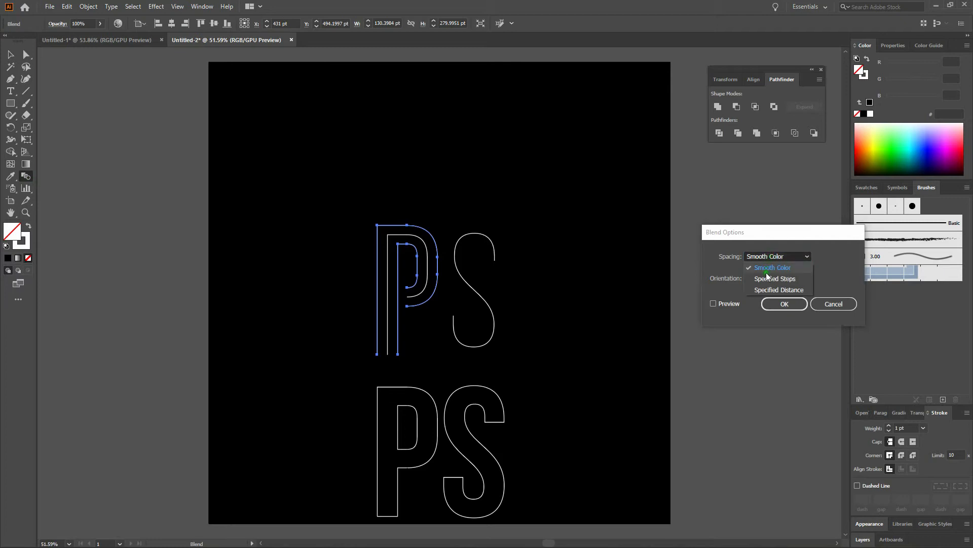
pyautogui.click(764, 277)
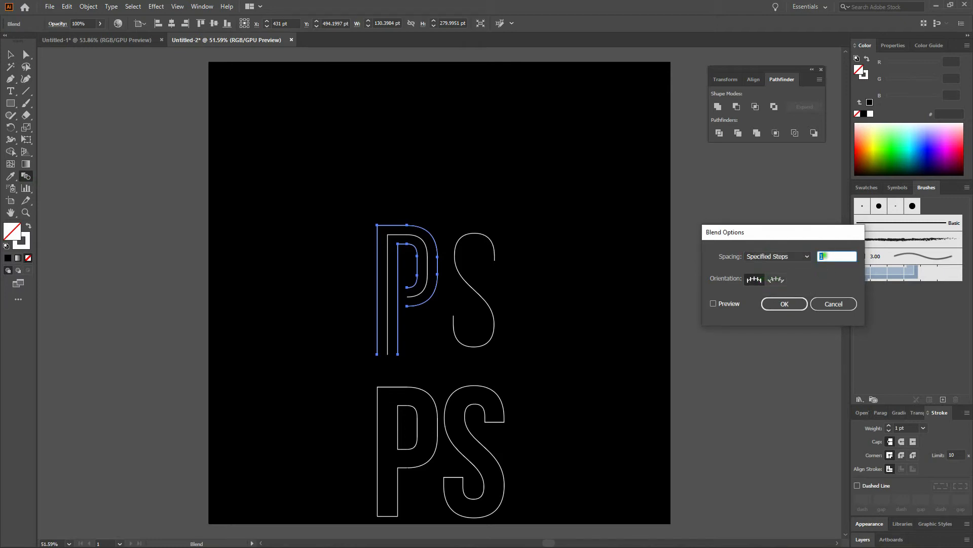
pyautogui.click(731, 303)
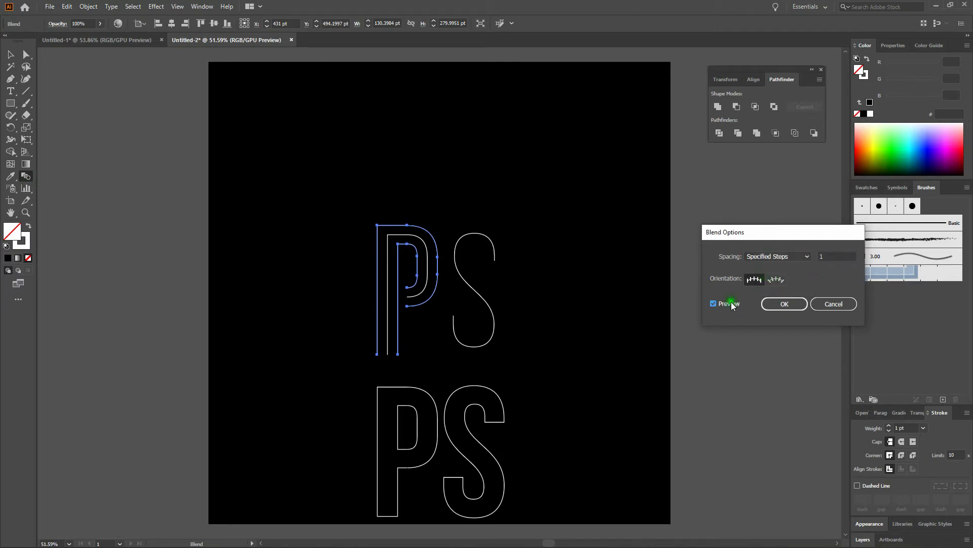
pyautogui.click(788, 303)
# Step: Expand the upper P's blend with object, fill and stroke included, and ungroup it into separate paths
pyautogui.press('v')
pyautogui.click(88, 6)
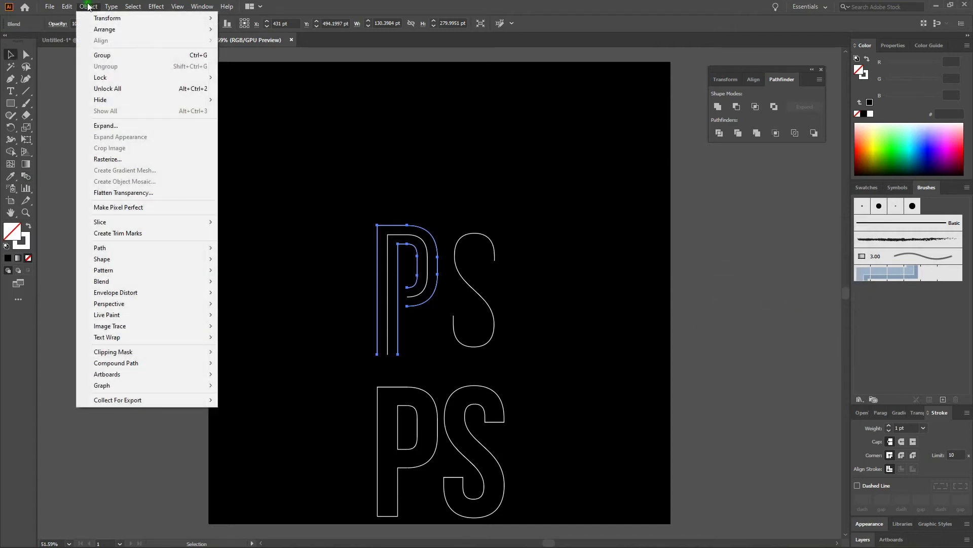
pyautogui.click(113, 126)
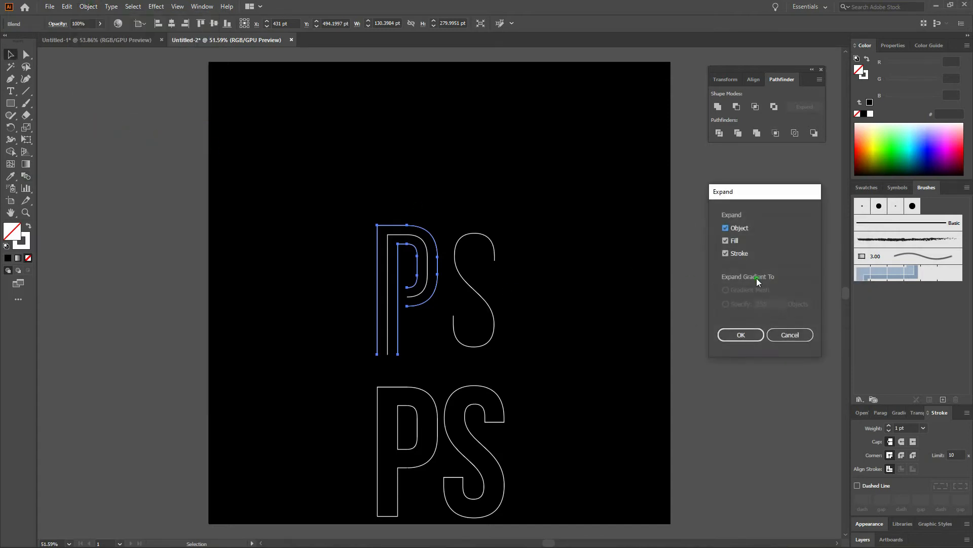
pyautogui.click(740, 335)
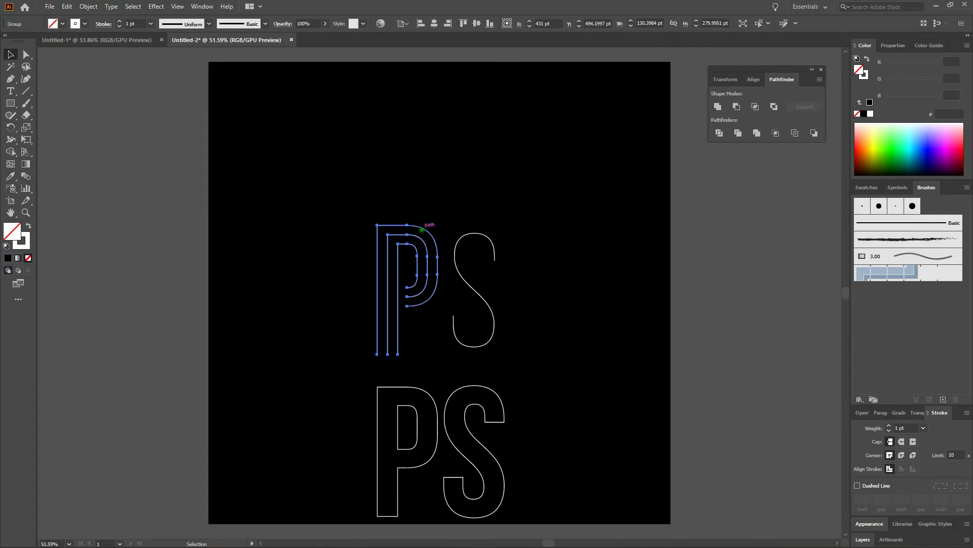
pyautogui.rightClick(423, 228)
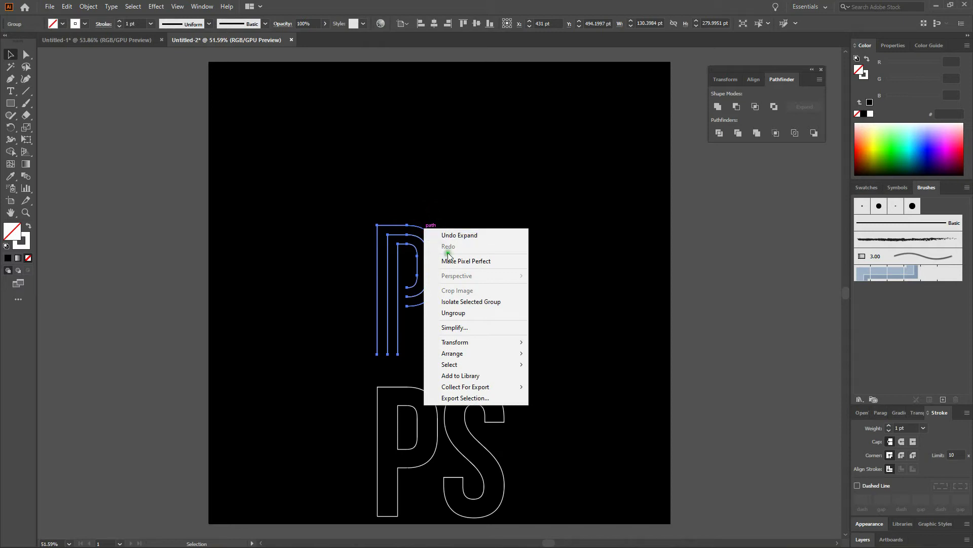
pyautogui.click(466, 313)
pyautogui.click(466, 309)
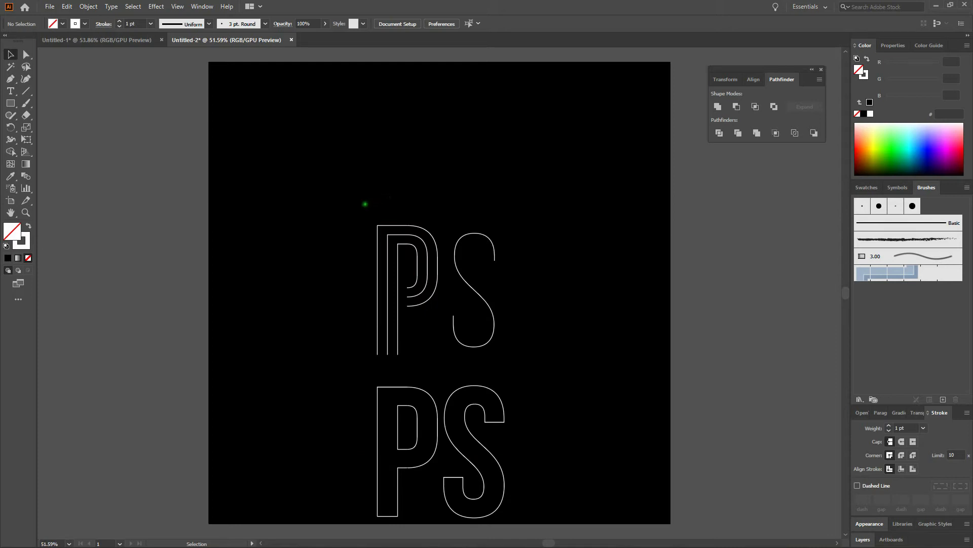
# Step: Delete the outer and inner edge paths of the upper P, keeping only the middle blended line
pyautogui.click(384, 226)
pyautogui.click(383, 189)
pyautogui.moveTo(368, 202); pyautogui.dragTo(384, 228)
pyautogui.moveTo(385, 229); pyautogui.dragTo(385, 229)
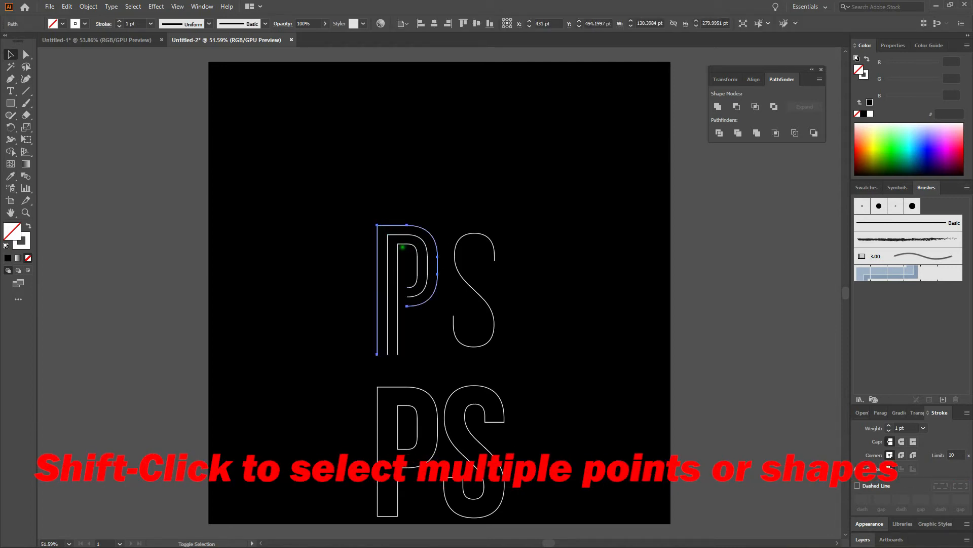
pyautogui.keyDown('shift'); pyautogui.click(396, 241); pyautogui.keyUp('shift')
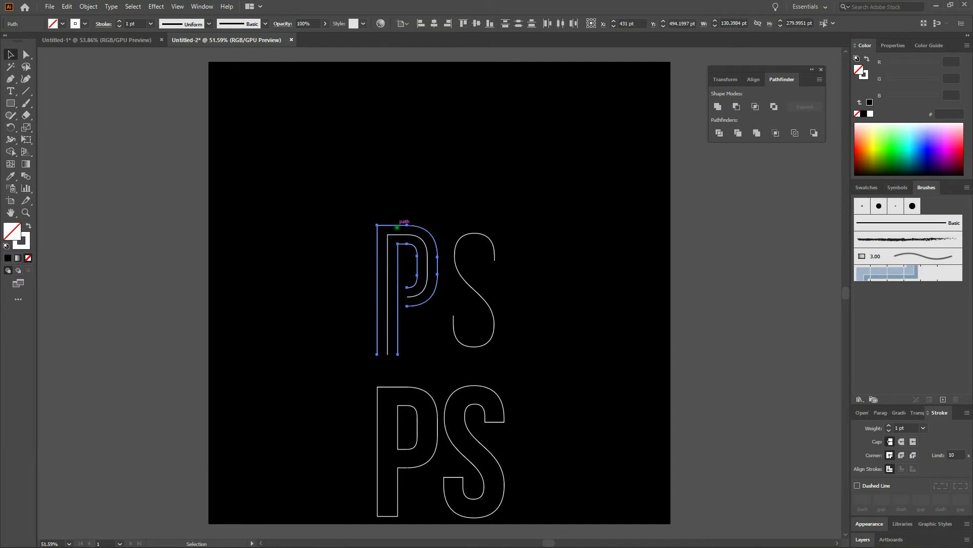
pyautogui.press('Delete')
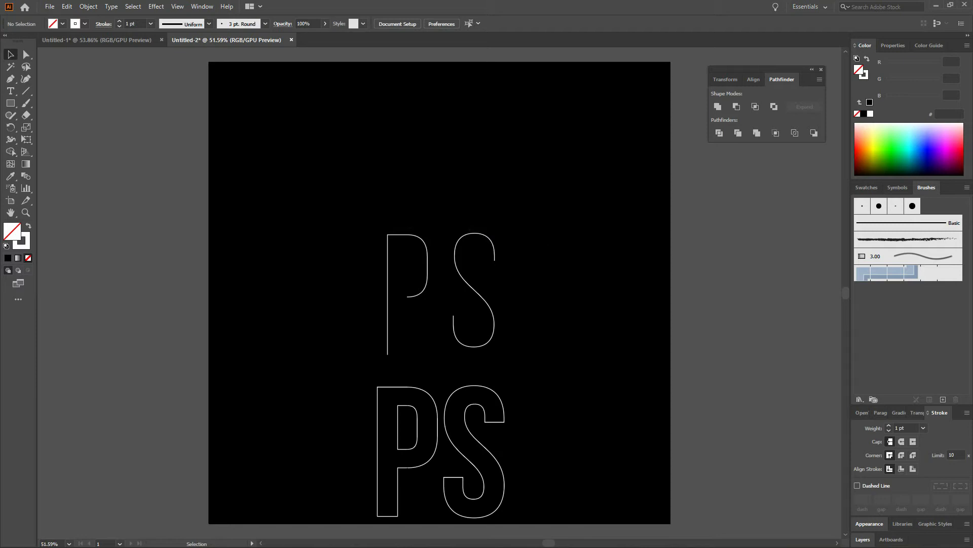
# Step: Draw a straight horizontal line about 501 pt long above the upper letters with the Pen tool
pyautogui.press('p')
pyautogui.click(292, 143)
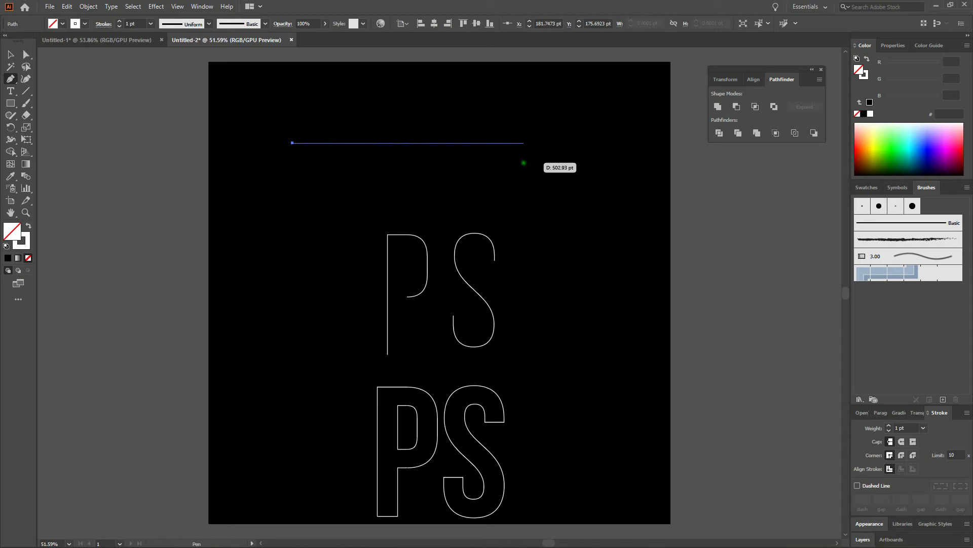
pyautogui.keyDown('shift'); pyautogui.click(522, 160); pyautogui.keyUp('shift')
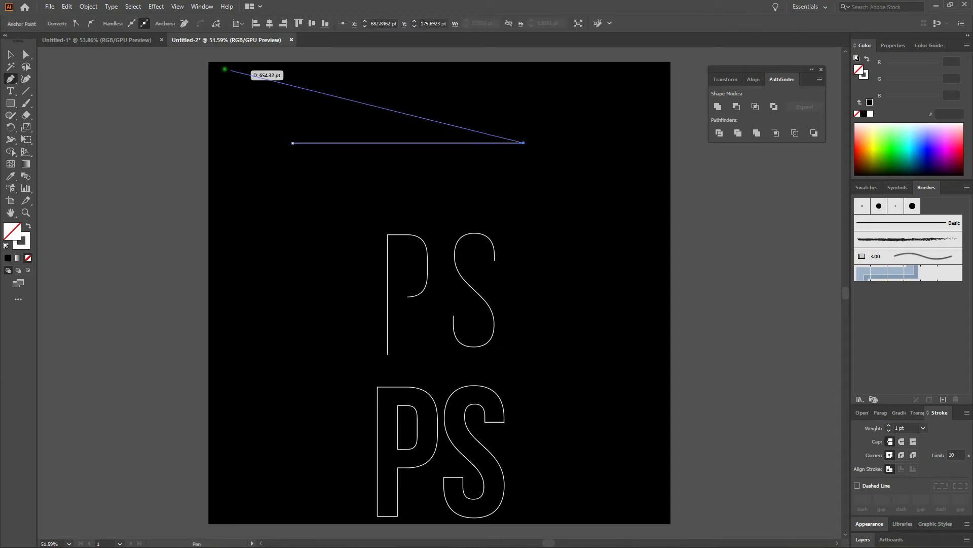
pyautogui.press('v')
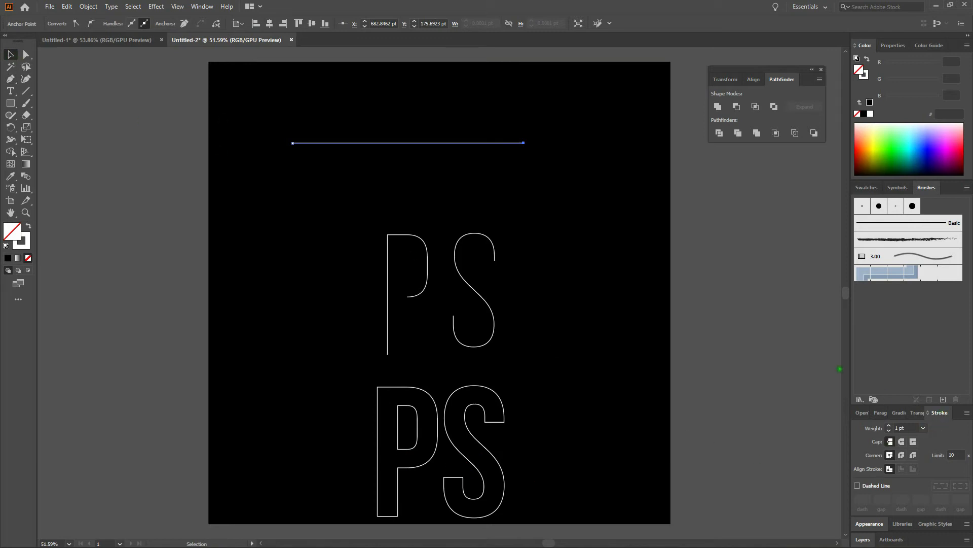
# Step: Set the horizontal line's stroke weight to 5 pt and deselect it
pyautogui.click(206, 6)
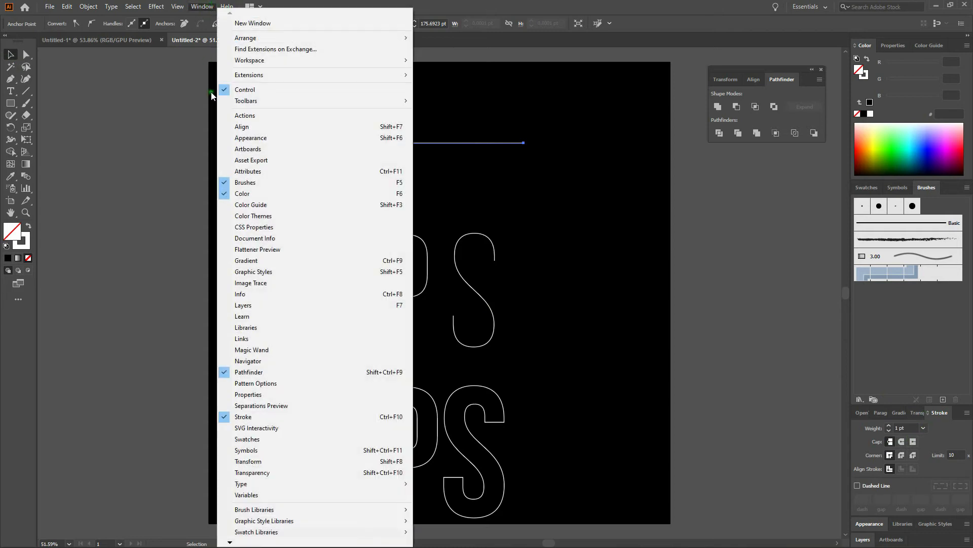
pyautogui.click(572, 6)
pyautogui.click(918, 428)
pyautogui.write('5')
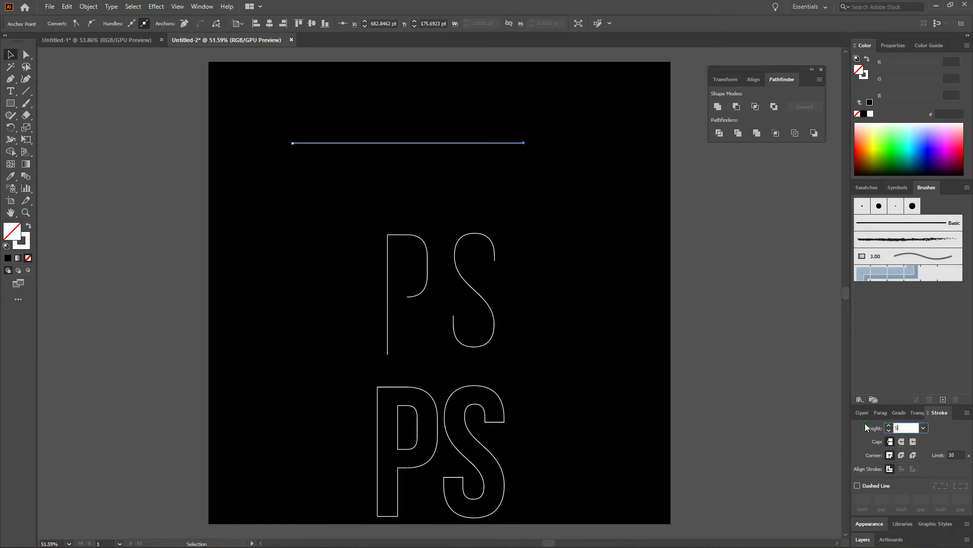
pyautogui.press('Return')
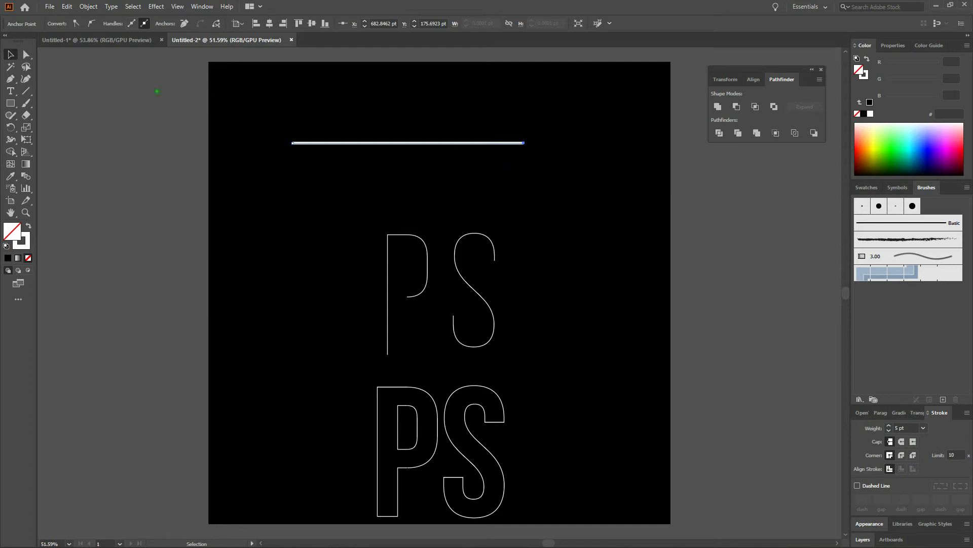
pyautogui.click(294, 129)
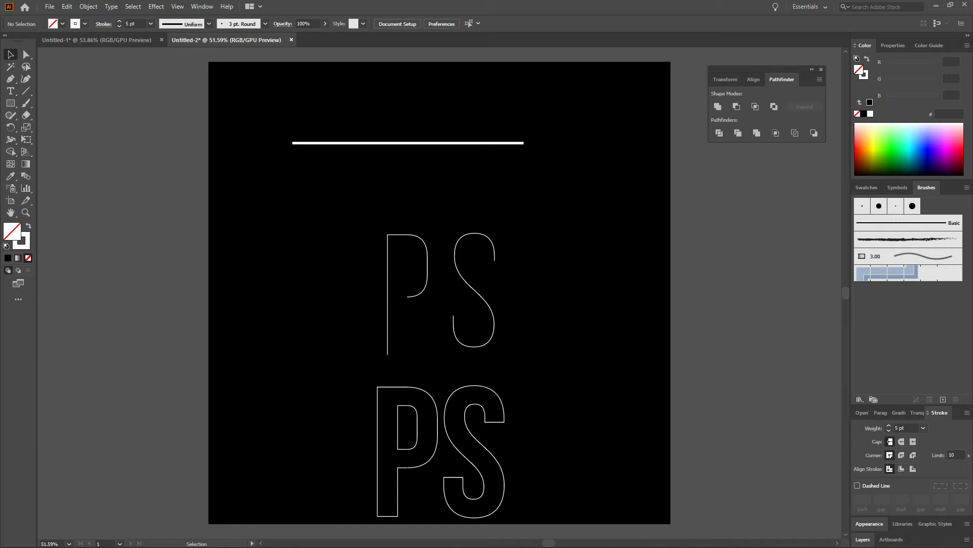
# Step: Copy the horizontal line in place and stack three duplicates above the original at 10 pt spacing
pyautogui.moveTo(376, 119); pyautogui.dragTo(419, 157)
pyautogui.hotkey('ctrl', 'c')
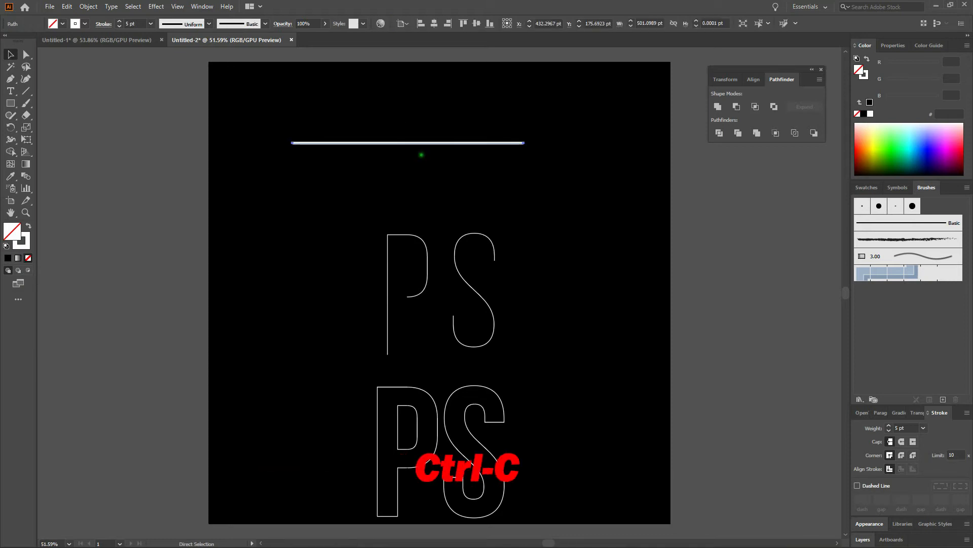
pyautogui.hotkey('ctrl', 'f')
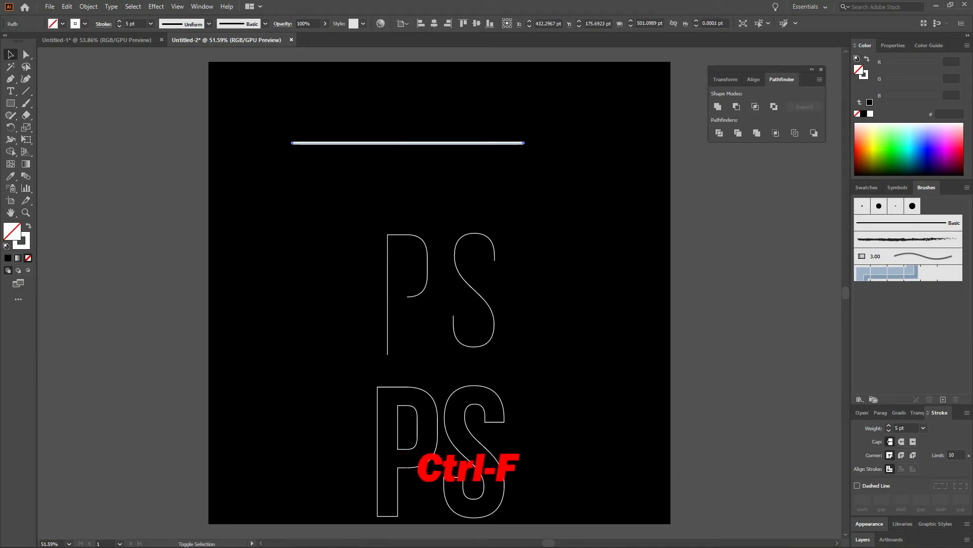
pyautogui.hotkey('shift', 'Up')
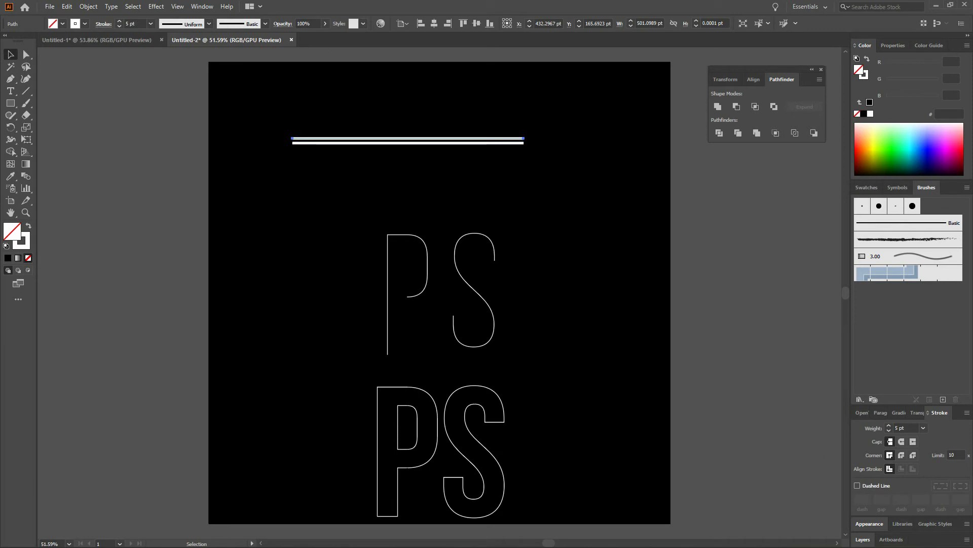
pyautogui.press('ctrl')
pyautogui.hotkey('alt', 'shift', 'Up')
pyautogui.hotkey('alt', 'shift', 'Up')
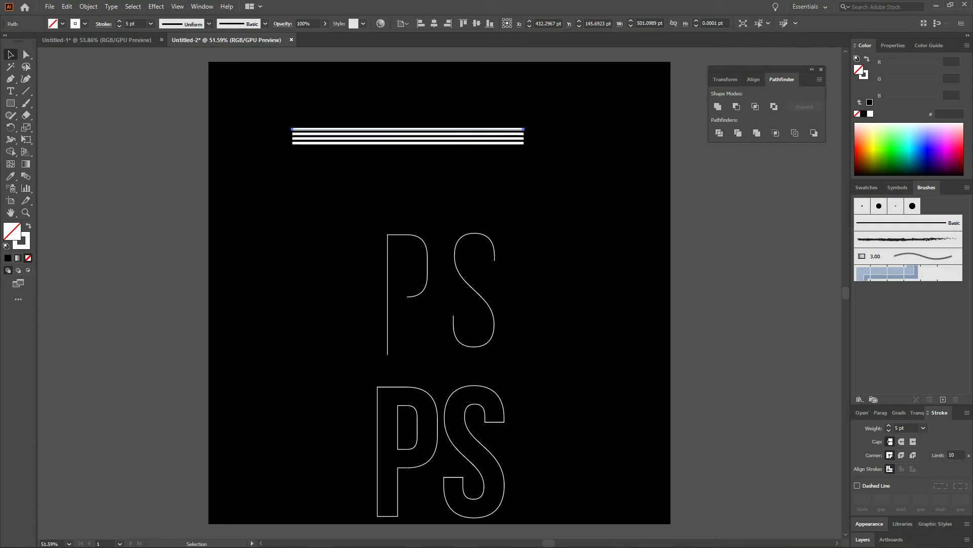
# Step: Expand the fill and stroke of all four stacked lines into filled shapes
pyautogui.moveTo(305, 99); pyautogui.dragTo(437, 169)
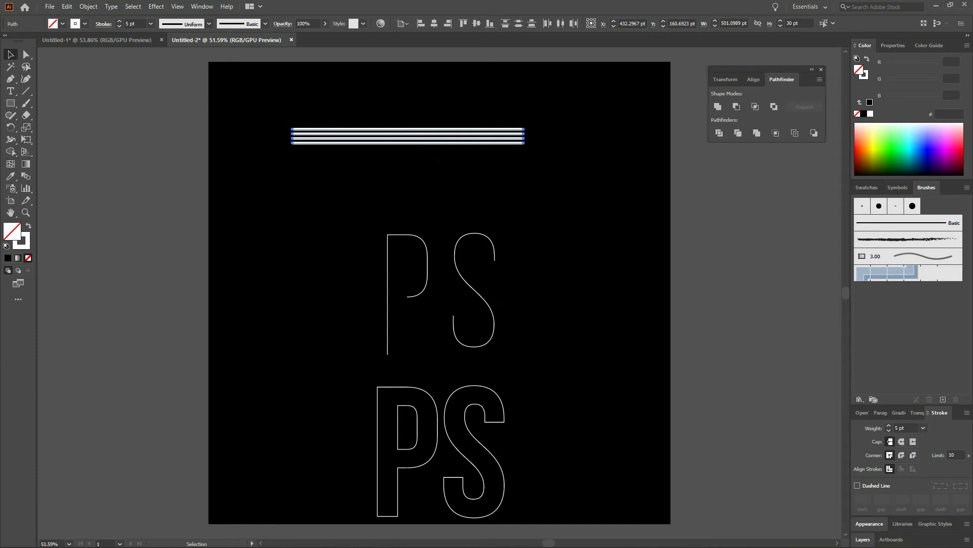
pyautogui.click(88, 6)
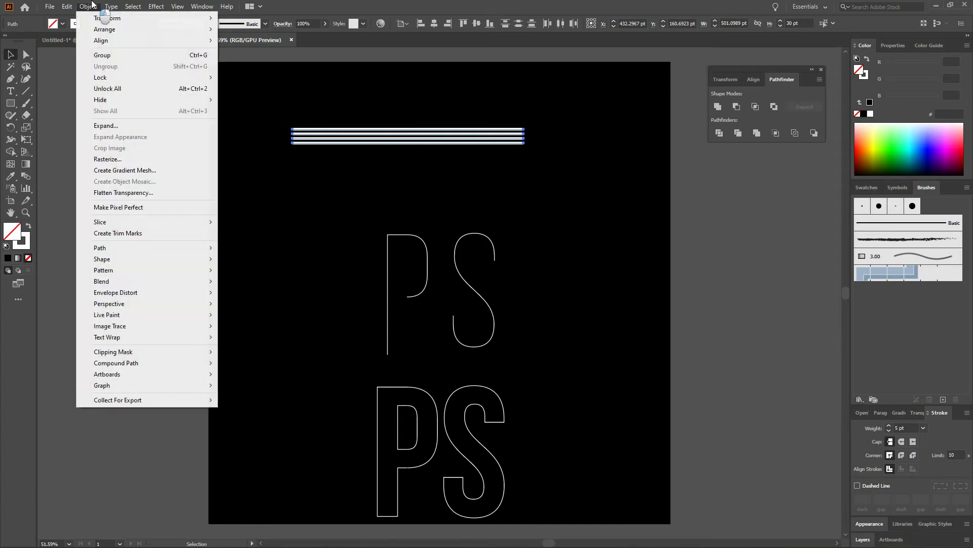
pyautogui.click(107, 125)
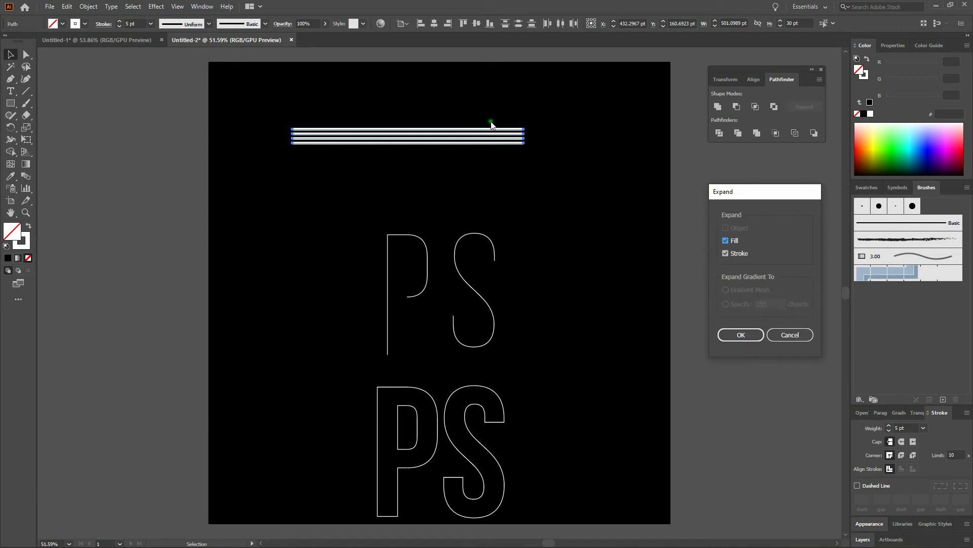
pyautogui.click(741, 335)
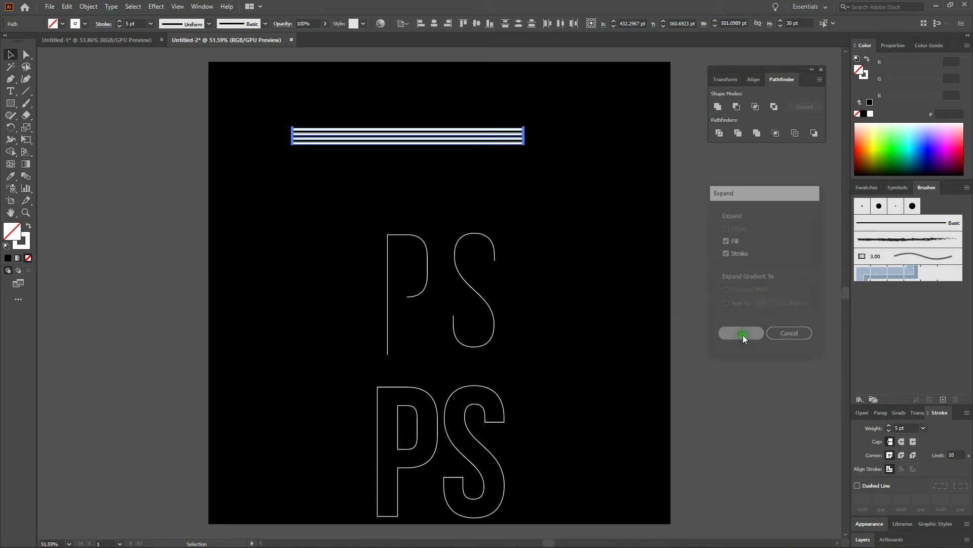
# Step: Draw a white rectangle about 74 by 35 pt over the right ends of the four stripes, matching the stack's height
pyautogui.hotkey('ctrl', '+')
pyautogui.hotkey('ctrl', '+')
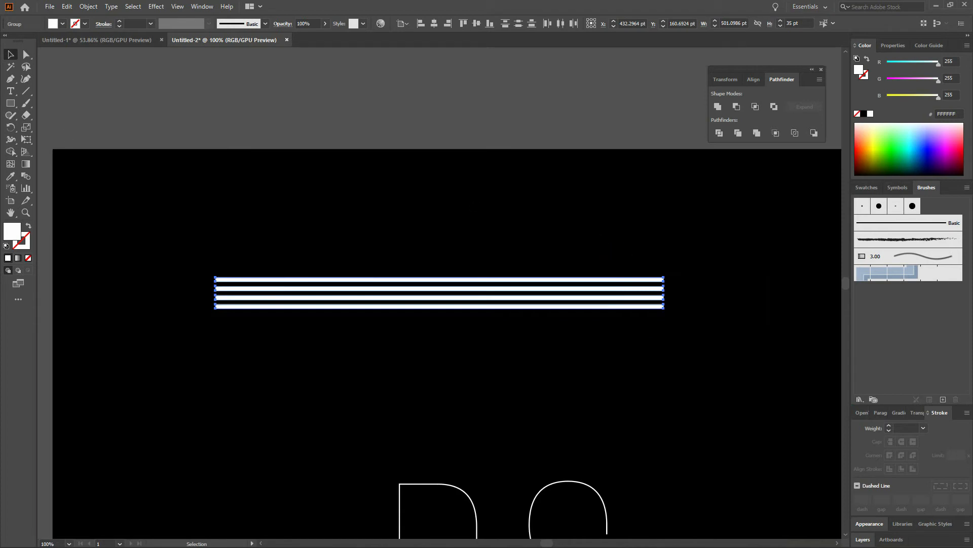
pyautogui.press('m')
pyautogui.click(10, 103)
pyautogui.moveTo(646, 277); pyautogui.dragTo(712, 309)
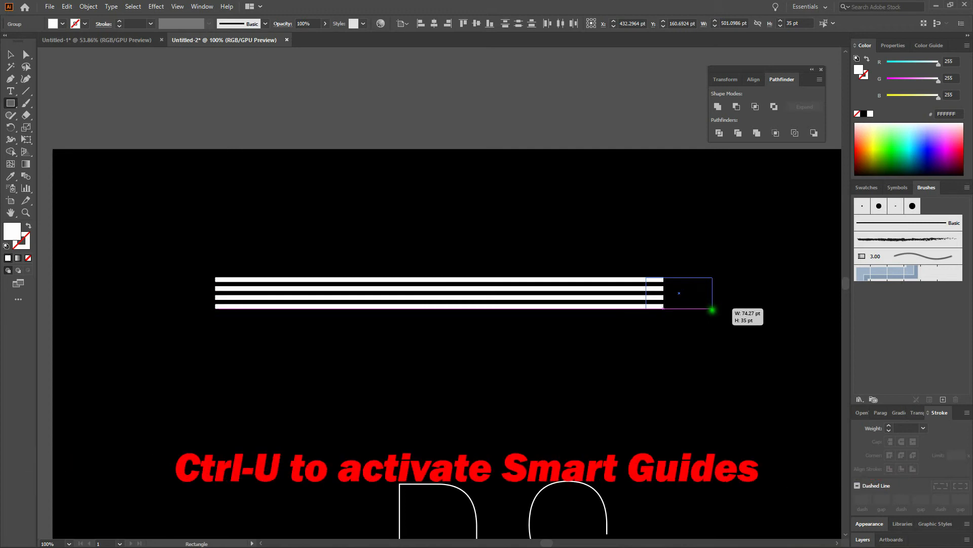
pyautogui.moveTo(712, 309); pyautogui.dragTo(713, 307)
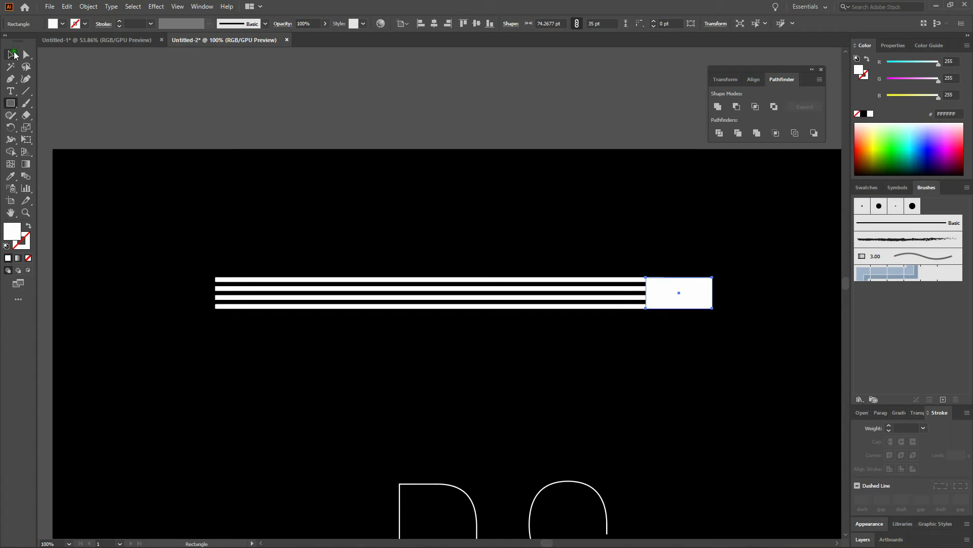
pyautogui.click(10, 55)
pyautogui.click(470, 242)
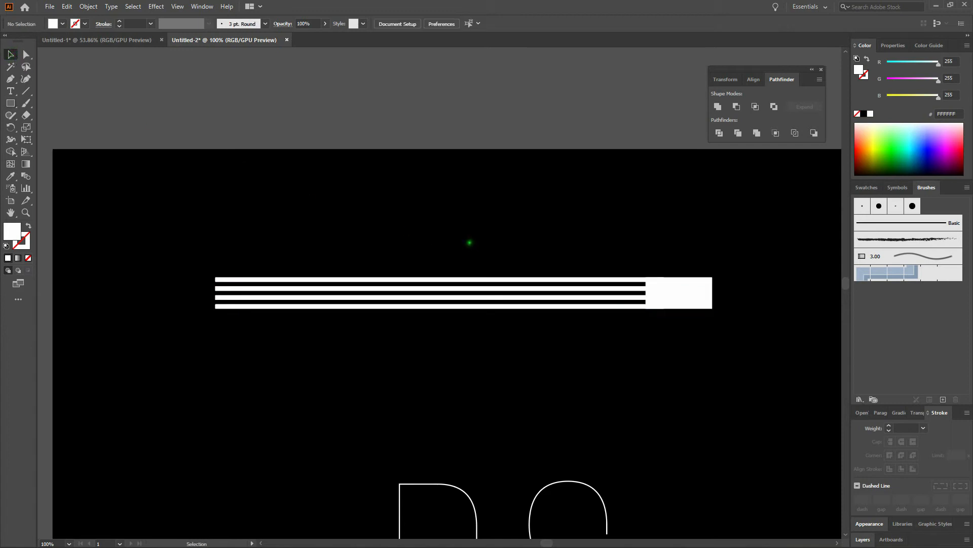
# Step: Draw eight small white rectangles bridging the gaps between stripes at staggered positions: three in the upper gap, two in the middle, three in the lower
pyautogui.press('m')
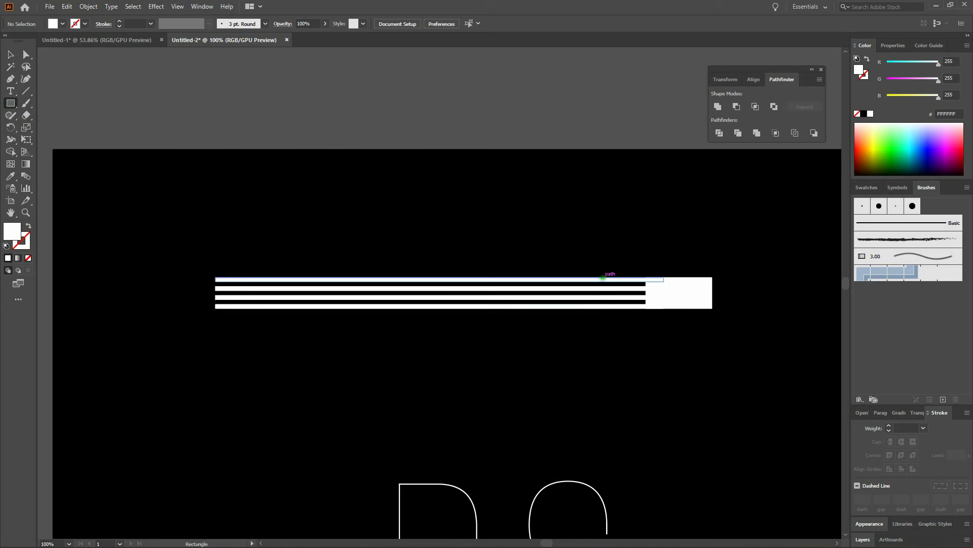
pyautogui.moveTo(603, 280)
pyautogui.mouseDown()
pyautogui.moveTo(532, 308)
pyautogui.moveTo(425, 289)
pyautogui.moveTo(424, 305)
pyautogui.mouseUp()
pyautogui.moveTo(353, 291)
pyautogui.mouseDown()
pyautogui.moveTo(284, 288)
pyautogui.moveTo(285, 306)
pyautogui.mouseUp()
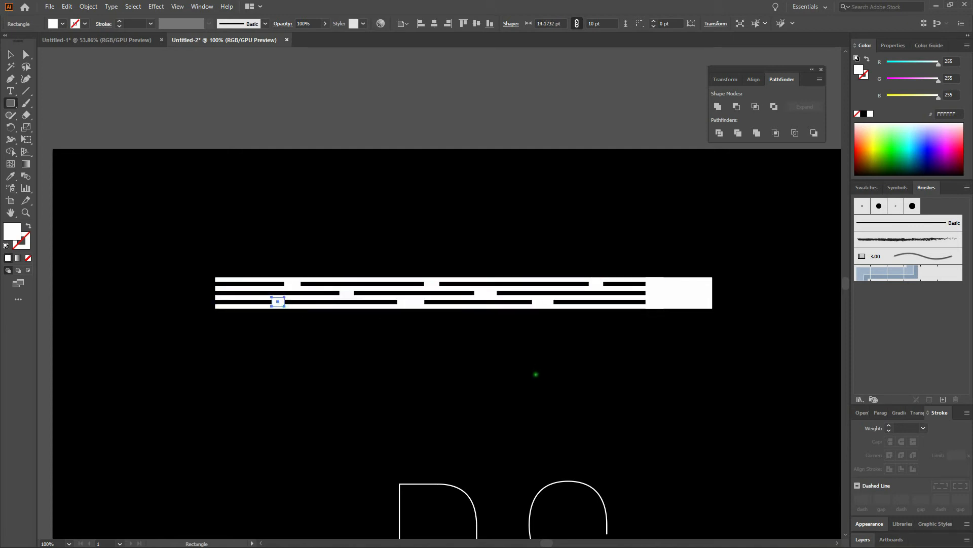
# Step: Select all the stripes and white rectangles and unite them into a single shape with Pathfinder
pyautogui.press('v')
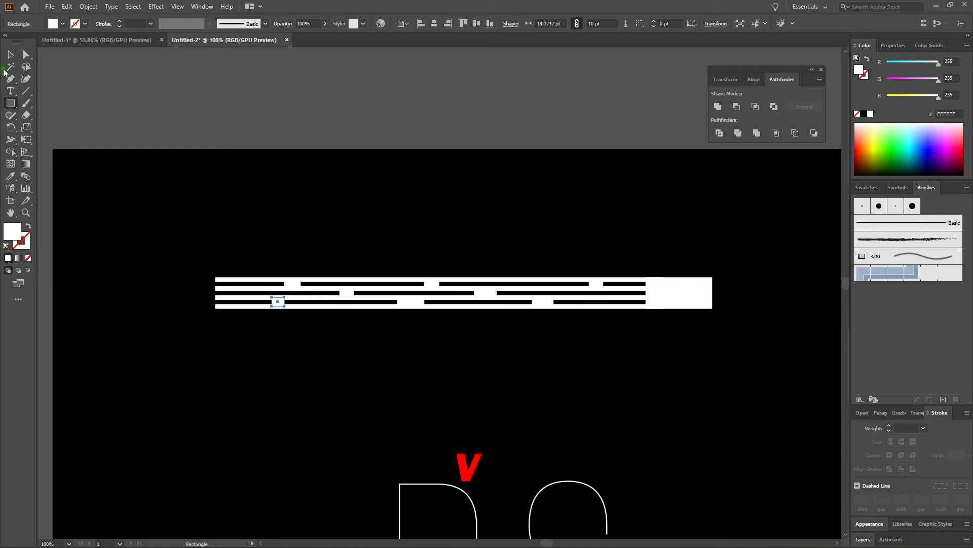
pyautogui.moveTo(157, 224); pyautogui.dragTo(745, 345)
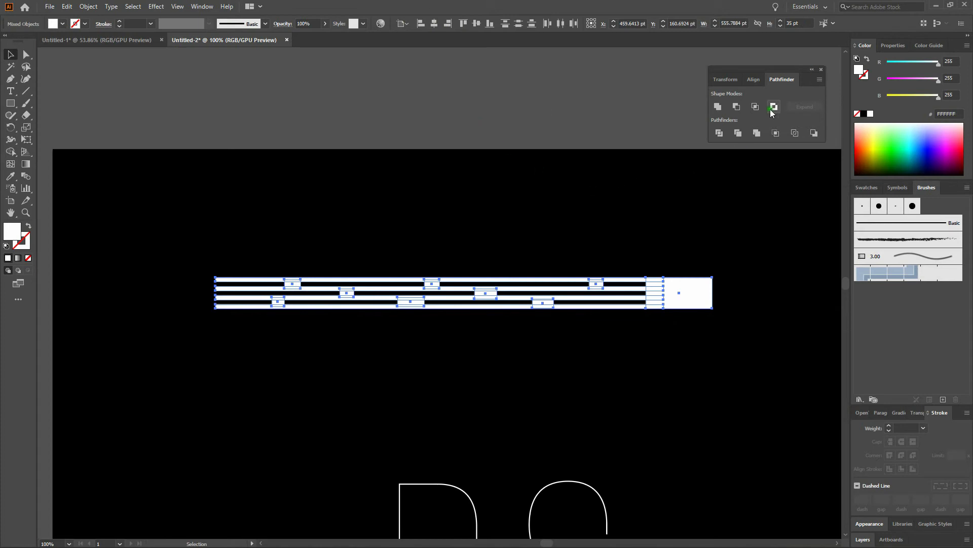
pyautogui.click(822, 69)
pyautogui.click(201, 7)
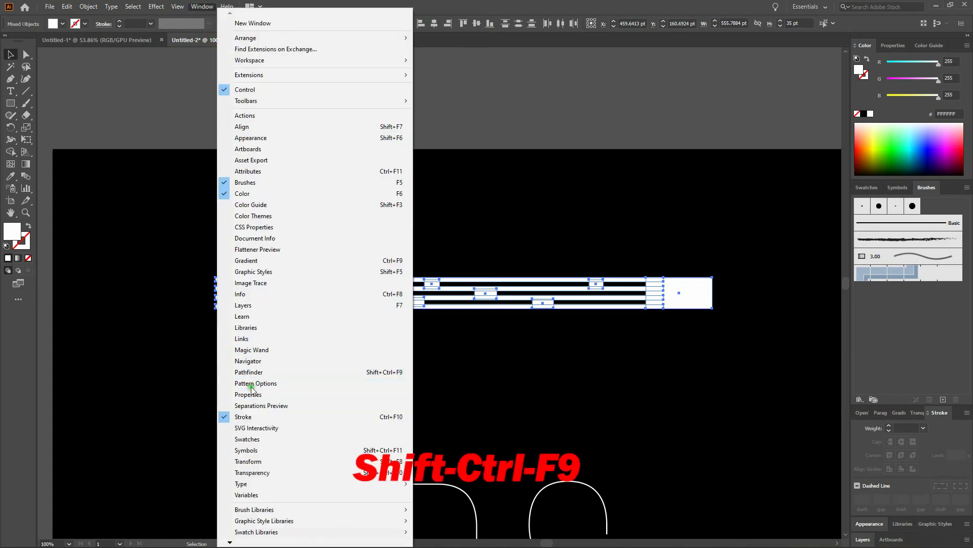
pyautogui.click(250, 372)
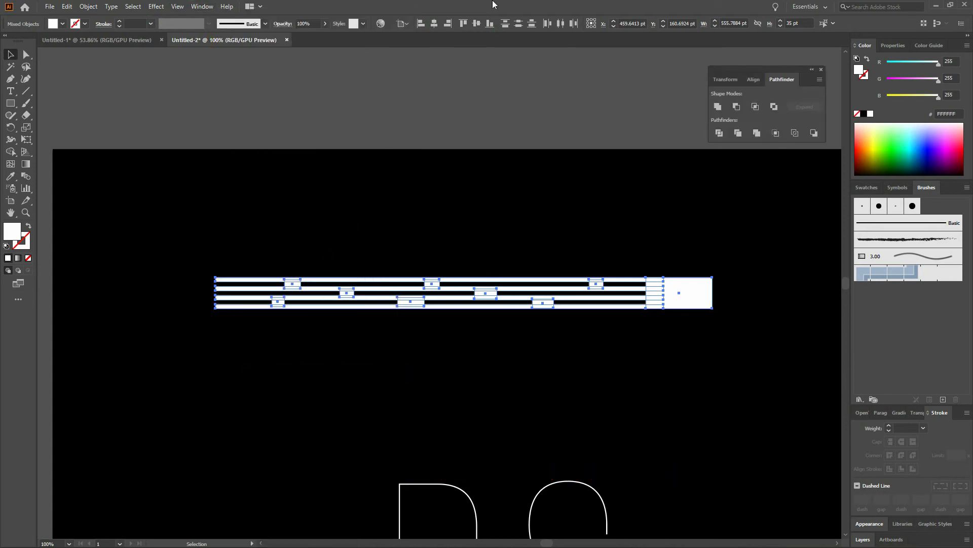
pyautogui.click(718, 107)
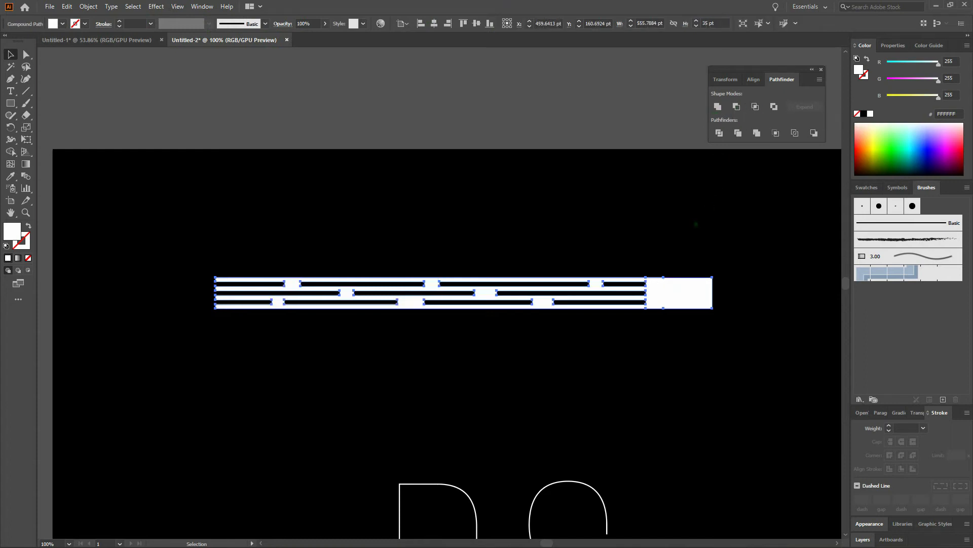
# Step: Fully round the two outer corners at the solid right end of the united shape to a 17.5 pt radius
pyautogui.press('a')
pyautogui.click(27, 59)
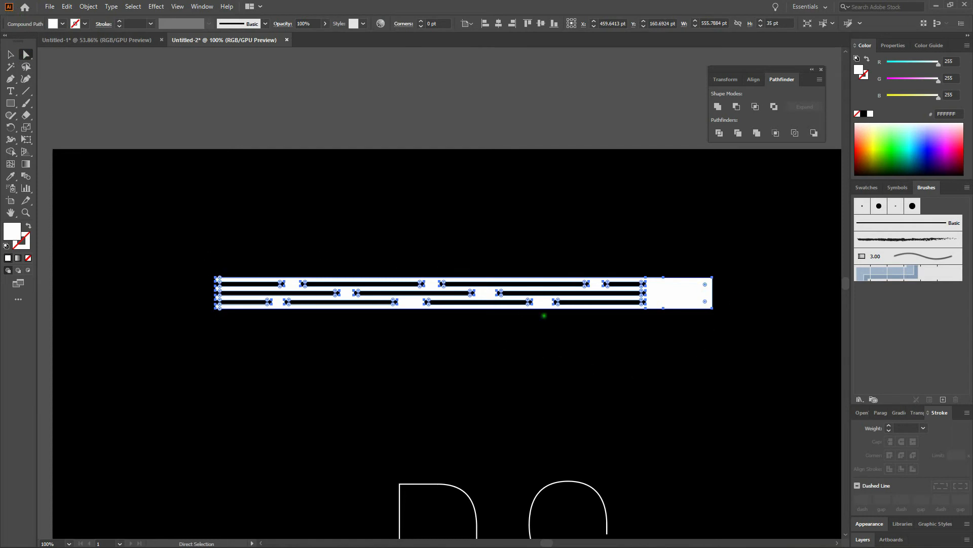
pyautogui.moveTo(671, 241); pyautogui.dragTo(748, 341)
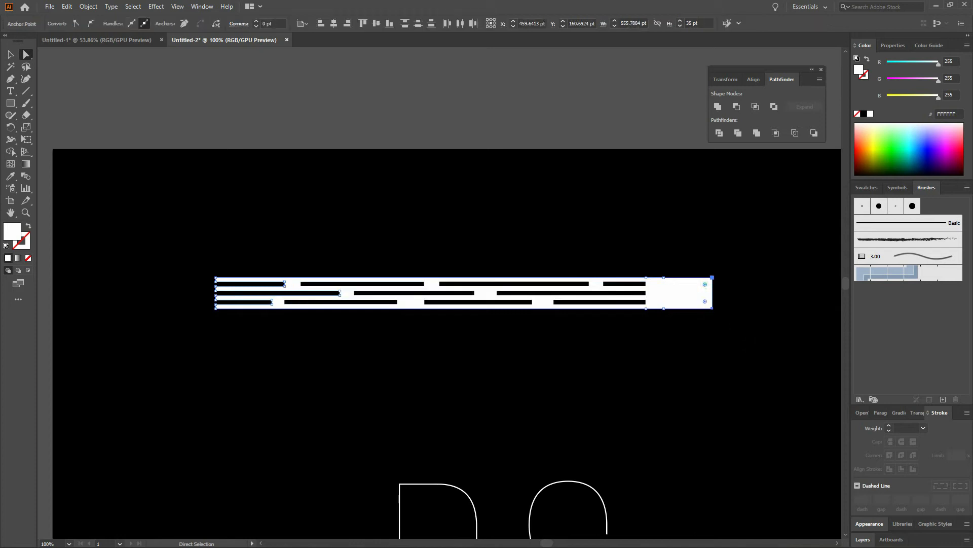
pyautogui.moveTo(704, 283); pyautogui.dragTo(682, 292)
pyautogui.click(660, 333)
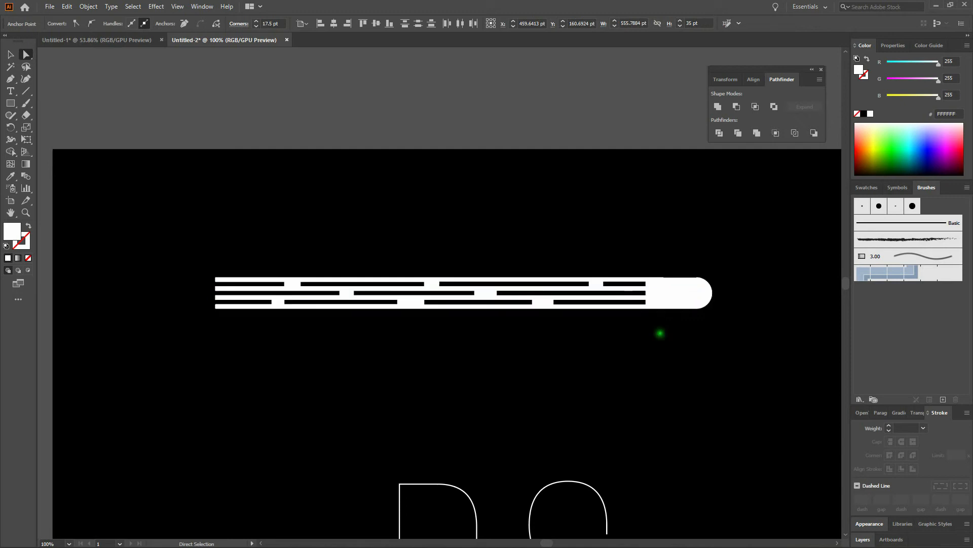
# Step: Round the corners of all the inner slots and the stripes' left ends to a 2.5 pt radius
pyautogui.moveTo(668, 249); pyautogui.dragTo(188, 335)
pyautogui.hotkey('ctrl', '=')
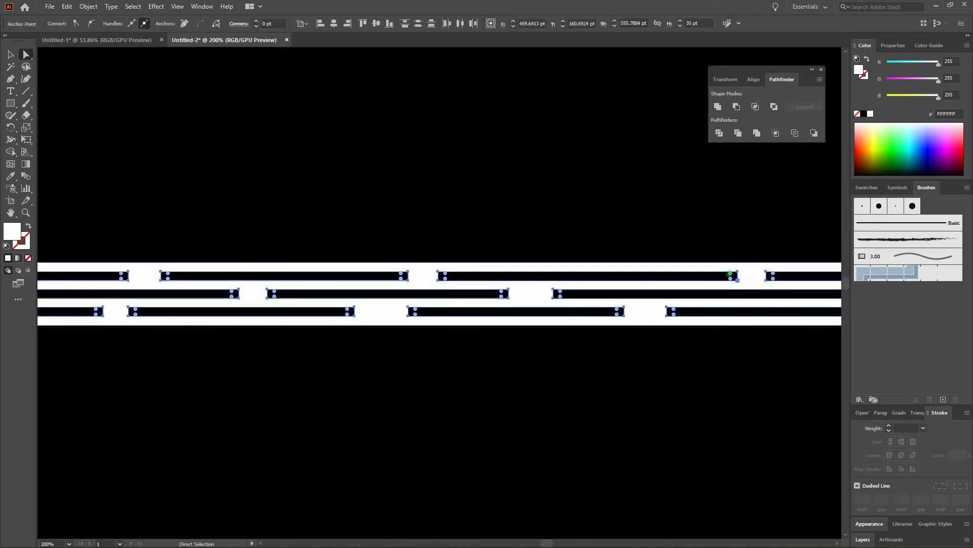
pyautogui.moveTo(731, 274); pyautogui.dragTo(719, 274)
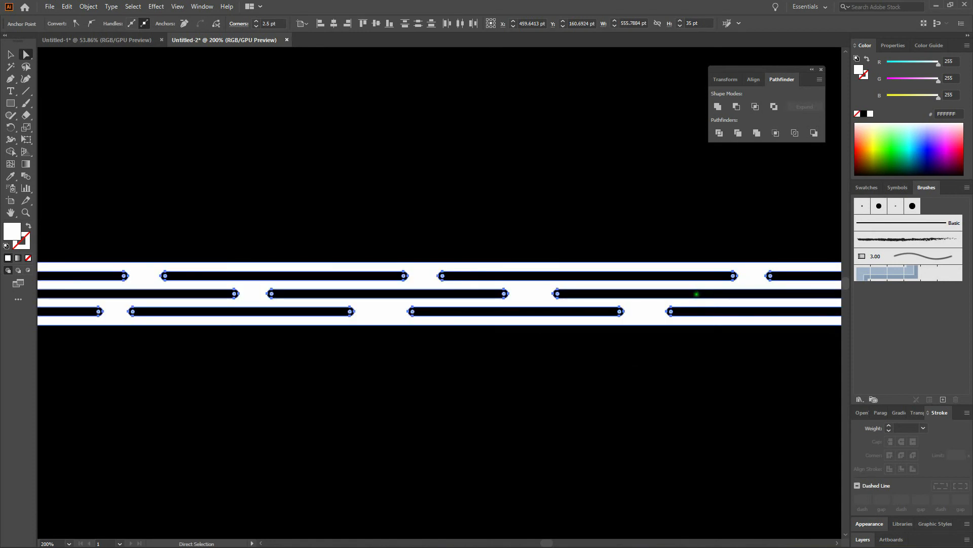
pyautogui.click(601, 241)
pyautogui.hotkey('ctrl', '-')
pyautogui.hotkey('ctrl', '-')
# Step: Switch to outline view and extend the right end of the upper row's last slot by about 50 pt
pyautogui.hotkey('ctrl', 'y')
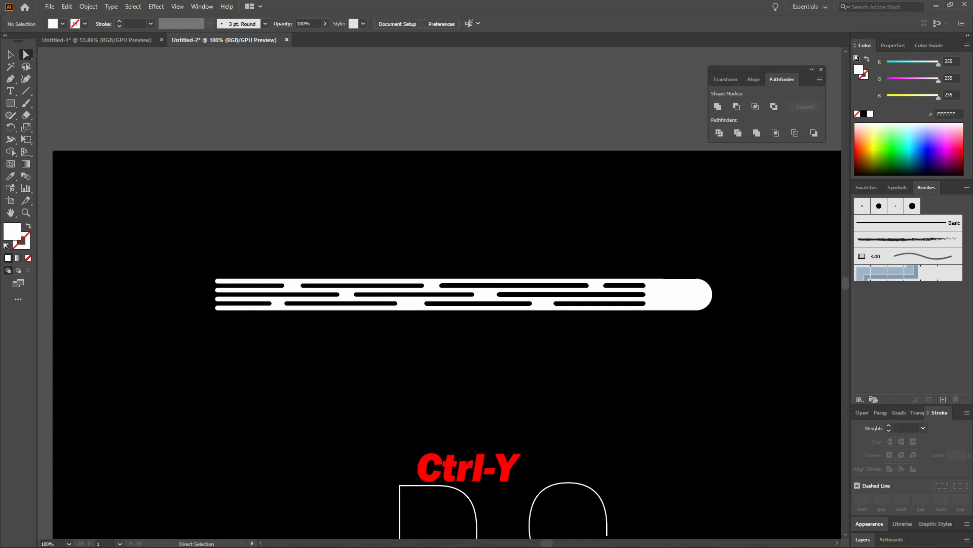
pyautogui.hotkey('ctrl', 'y')
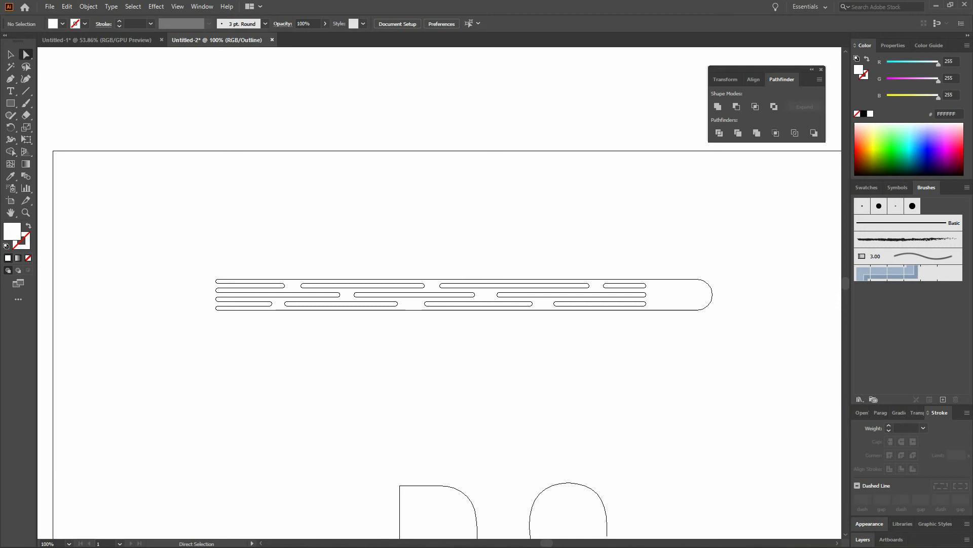
pyautogui.hotkey('ctrl', '+')
pyautogui.moveTo(559, 231); pyautogui.dragTo(763, 340)
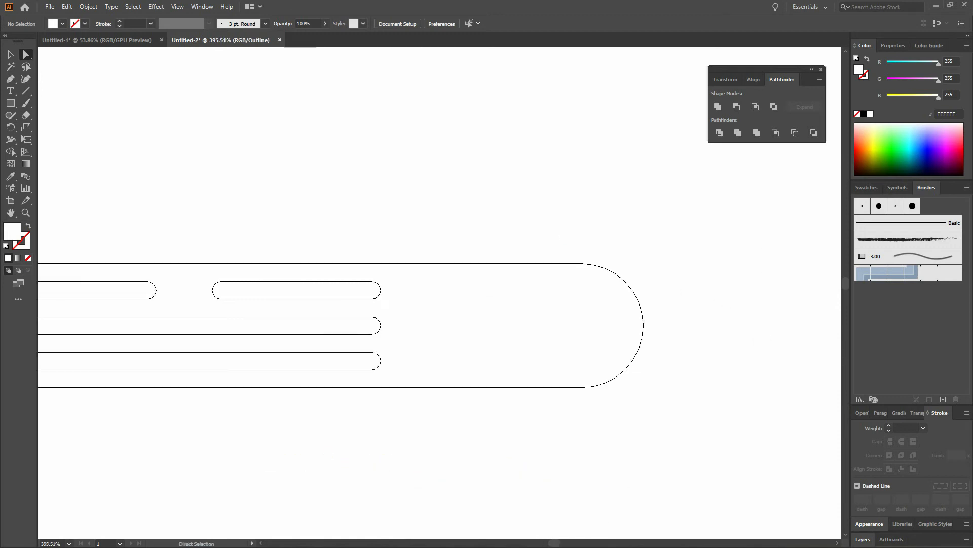
pyautogui.moveTo(346, 272); pyautogui.dragTo(402, 305)
pyautogui.hotkey('shift', 'Right')
pyautogui.hotkey('shift', 'Right')
pyautogui.hotkey('shift', 'Right')
pyautogui.hotkey('shift', 'Right')
pyautogui.hotkey('shift', 'Right')
pyautogui.hotkey('shift', 'Left')
pyautogui.hotkey('shift', 'Right')
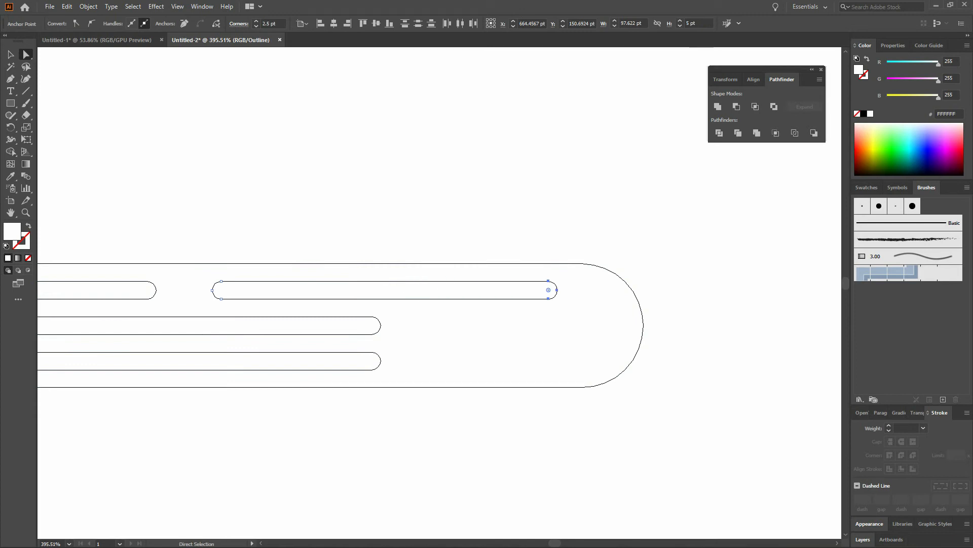
# Step: Extend the right end of the middle row's last slot by about 30 pt toward the rounded end
pyautogui.moveTo(396, 308); pyautogui.dragTo(359, 337)
pyautogui.hotkey('shift', 'Right')
pyautogui.hotkey('shift', 'Right')
pyautogui.hotkey('shift', 'Right')
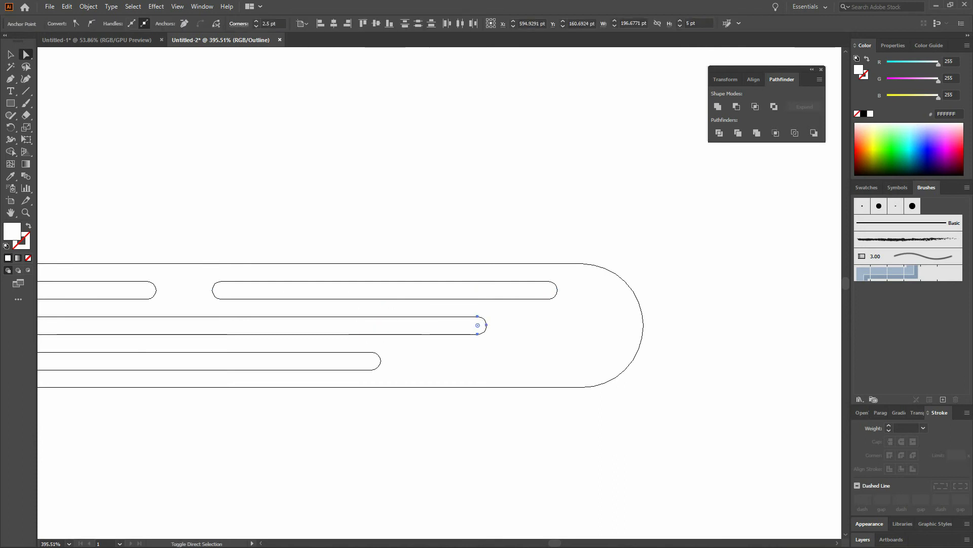
pyautogui.hotkey('ctrl', 'z')
pyautogui.hotkey('ctrl', 'shift', 'z')
# Step: Extend the right end of the lower row's last slot by about 40 pt toward the rounded end
pyautogui.moveTo(414, 343); pyautogui.dragTo(358, 377)
pyautogui.hotkey('shift', 'Right')
pyautogui.hotkey('shift', 'Right')
pyautogui.hotkey('shift', 'Right')
pyautogui.hotkey('shift', 'Right')
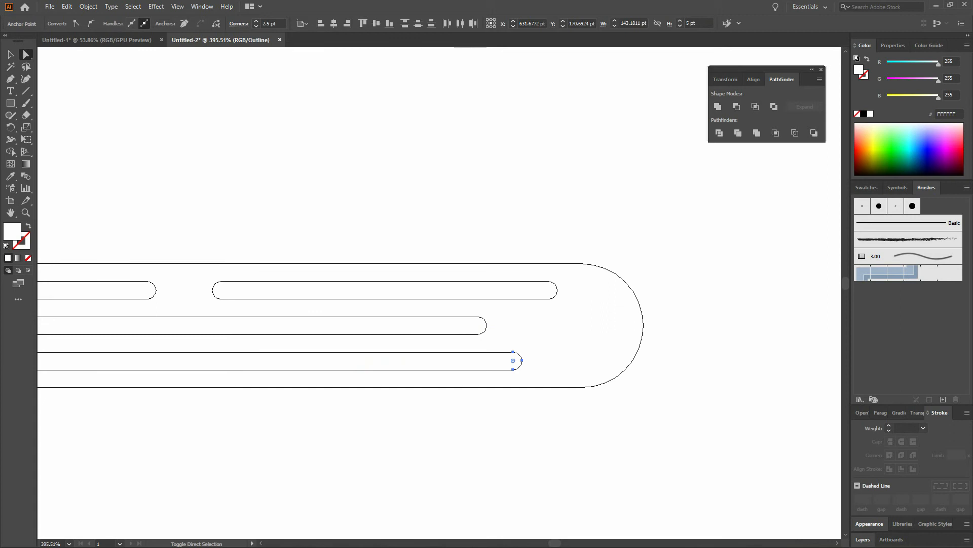
# Step: Lengthen the uppermost stripe by moving its left end about 10 pt outward
pyautogui.click(382, 221)
pyautogui.hotkey('ctrl', '-')
pyautogui.hotkey('ctrl', '-')
pyautogui.hotkey('ctrl', '-')
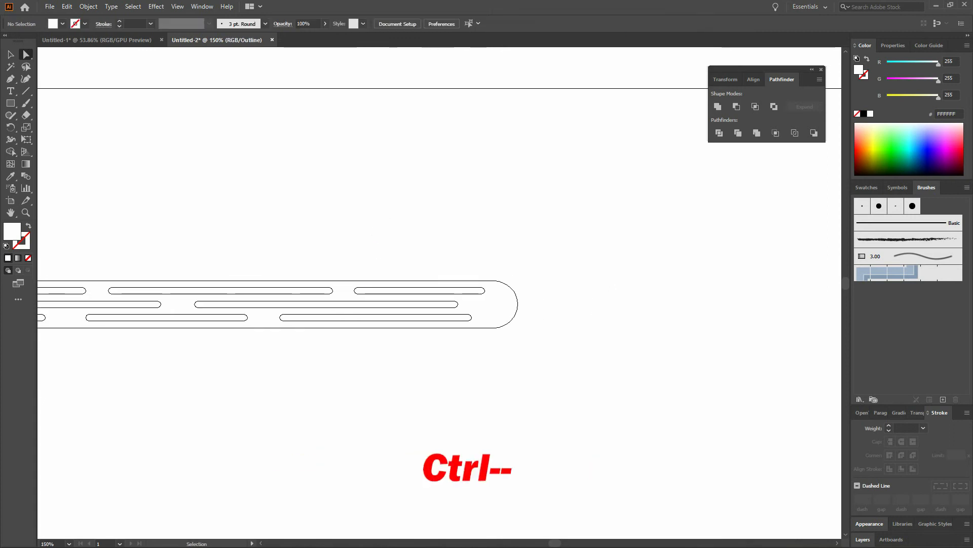
pyautogui.press('space')
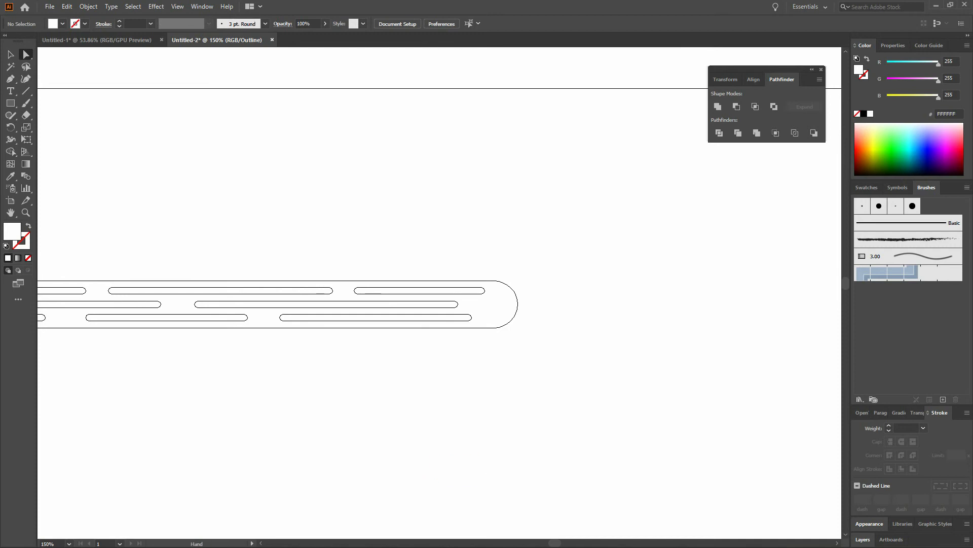
pyautogui.moveTo(157, 239); pyautogui.dragTo(591, 273)
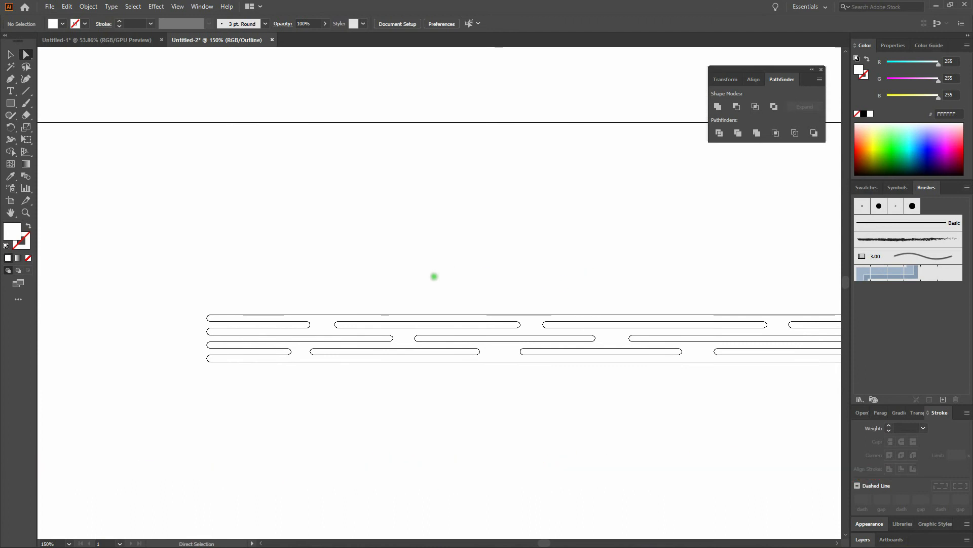
pyautogui.moveTo(370, 274); pyautogui.dragTo(424, 271)
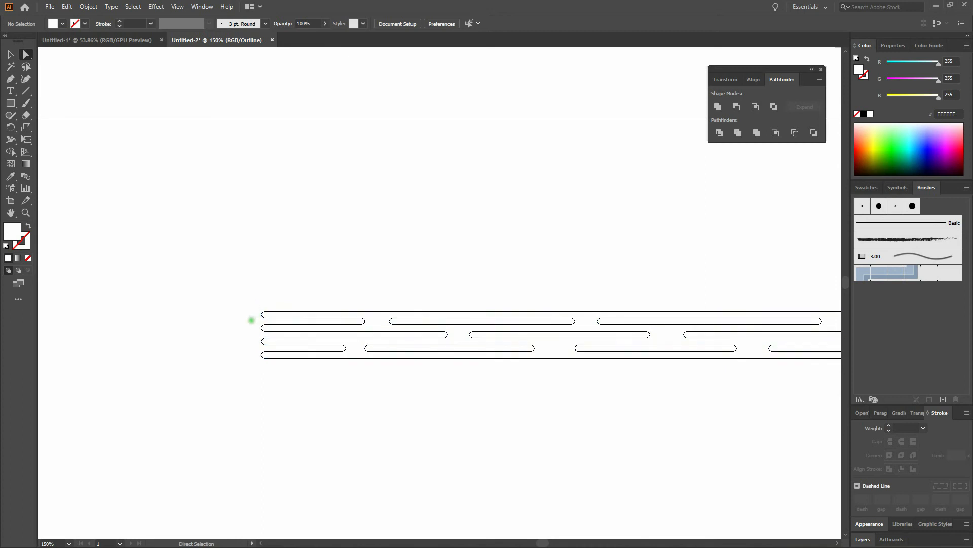
pyautogui.moveTo(245, 297)
pyautogui.mouseDown()
pyautogui.moveTo(273, 318)
pyautogui.moveTo(250, 314)
pyautogui.mouseUp()
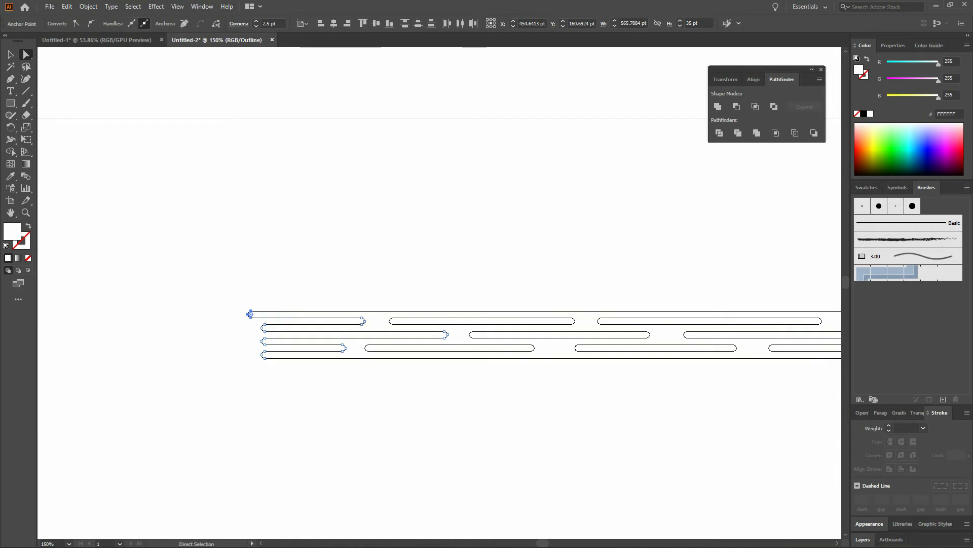
# Step: Shorten the left ends of the second stripe by about 20 pt and the lowest stripe by about 10 pt
pyautogui.click(258, 325)
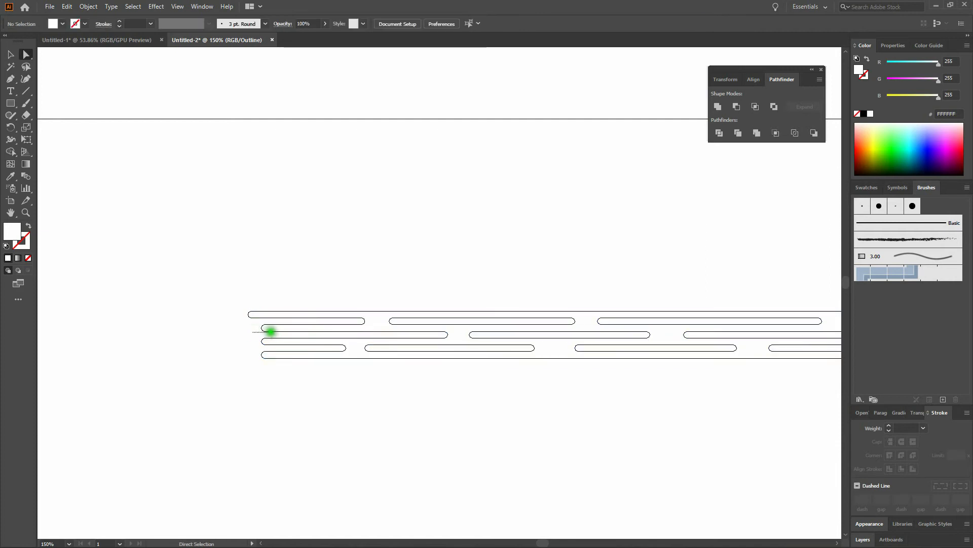
pyautogui.click(263, 327)
pyautogui.moveTo(263, 327); pyautogui.dragTo(289, 327)
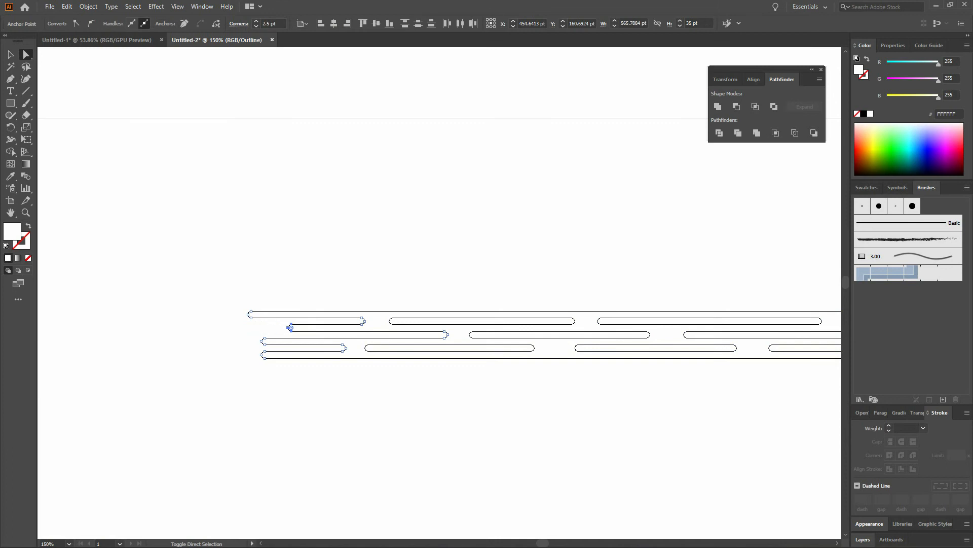
pyautogui.click(265, 337)
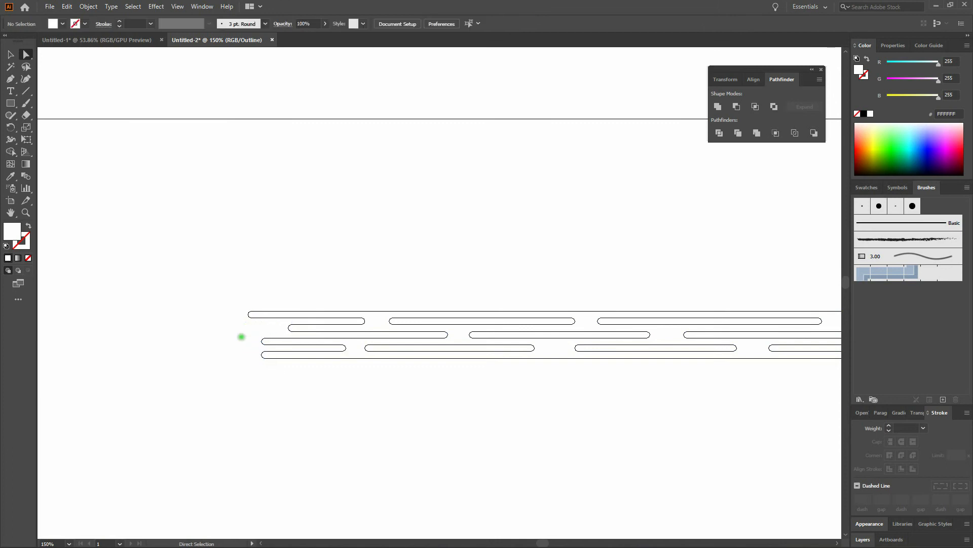
pyautogui.moveTo(250, 346); pyautogui.dragTo(277, 353)
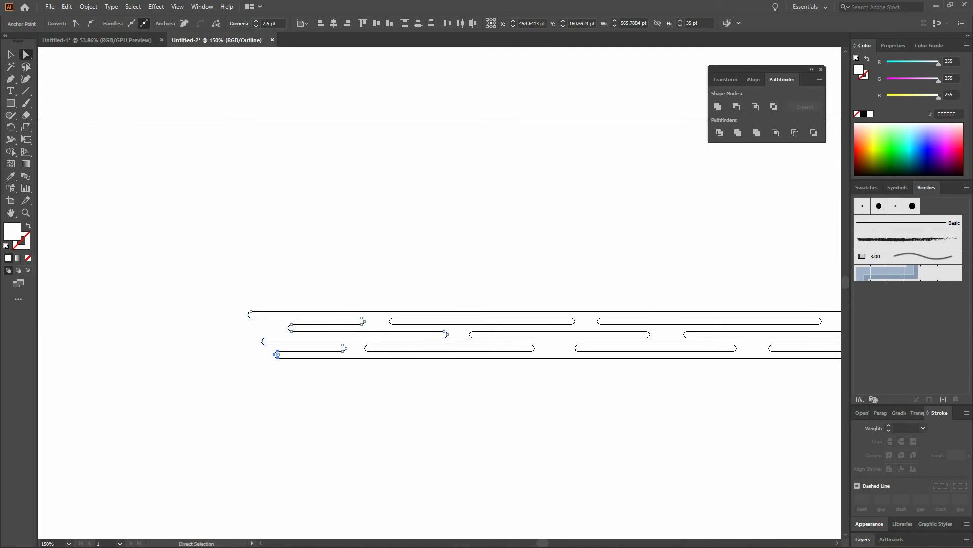
# Step: Deselect the striped shape, fit the artboard in the window and return to preview mode
pyautogui.hotkey('ctrl', 'shift', 'a')
pyautogui.hotkey('ctrl', '0')
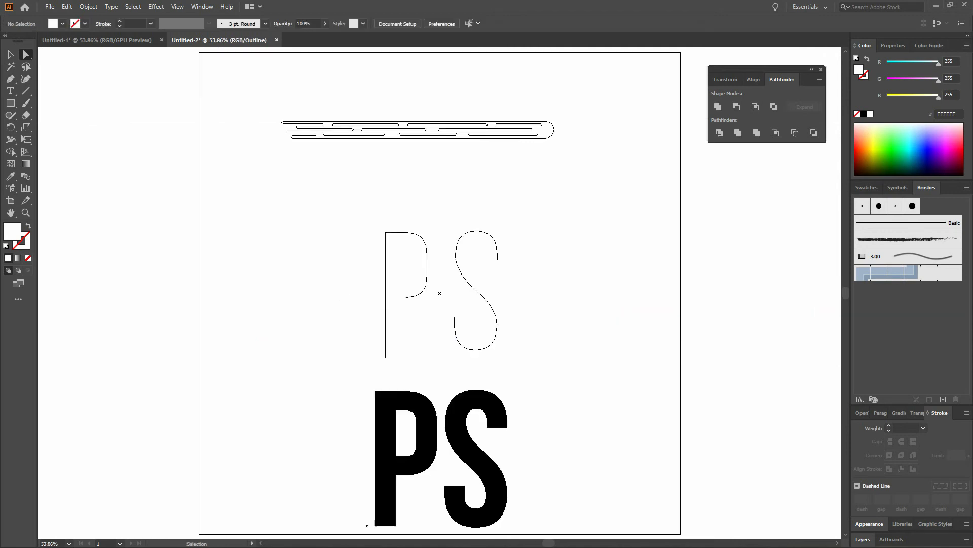
pyautogui.hotkey('ctrl', 'y')
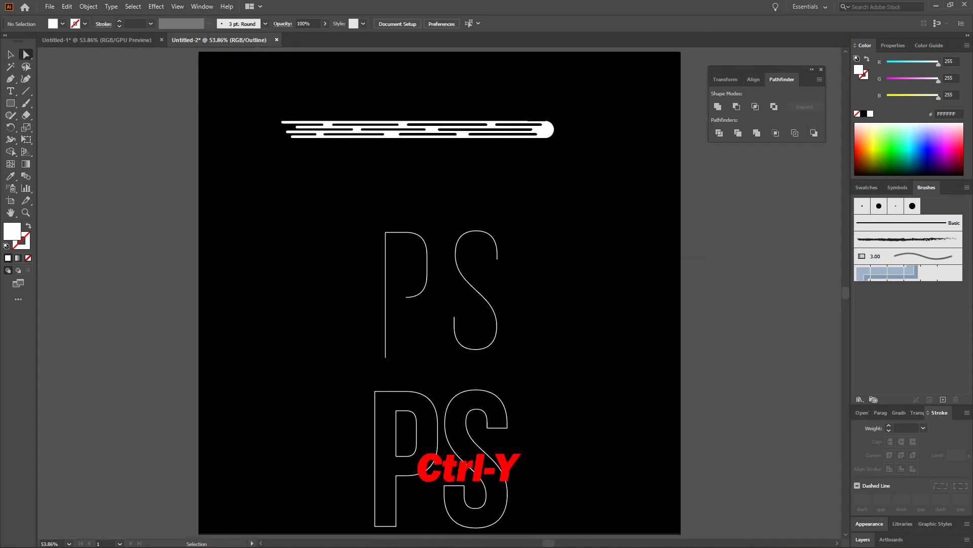
pyautogui.hotkey('ctrl', 'y')
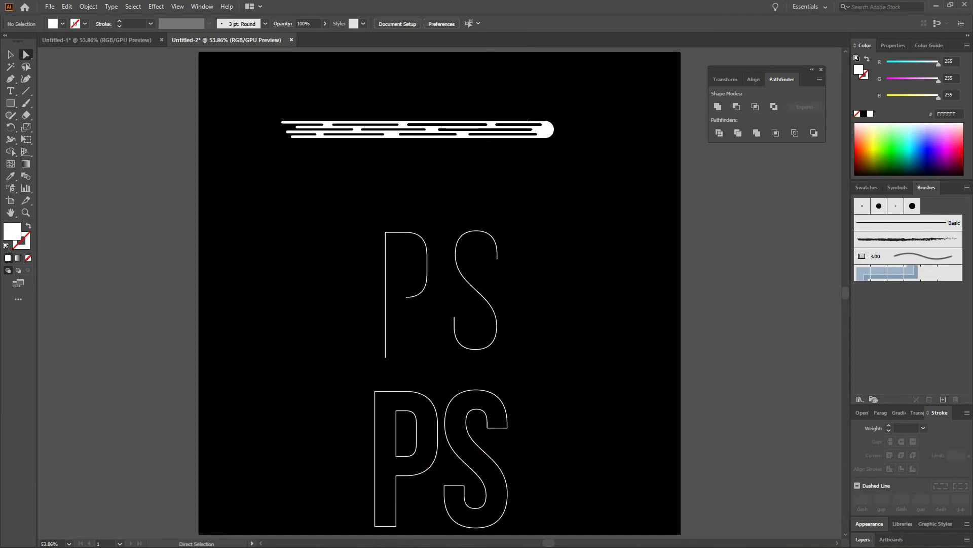
# Step: Start a new art brush from the rounded striped shape
pyautogui.press('v')
pyautogui.click(543, 130)
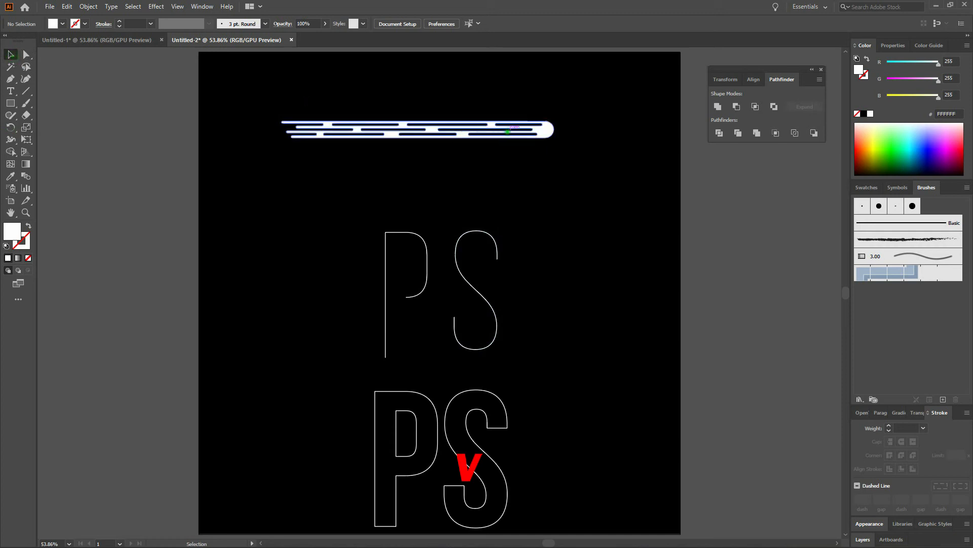
pyautogui.click(544, 129)
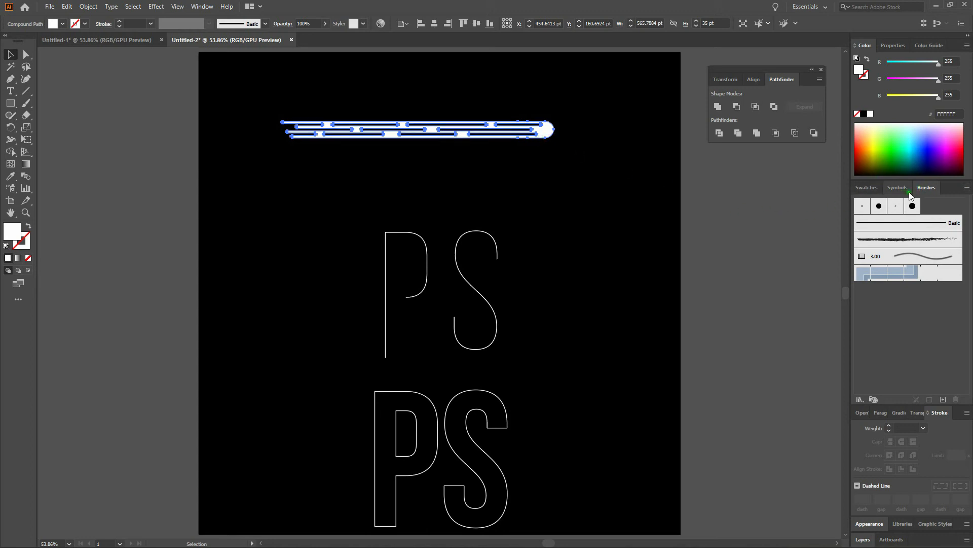
pyautogui.click(202, 6)
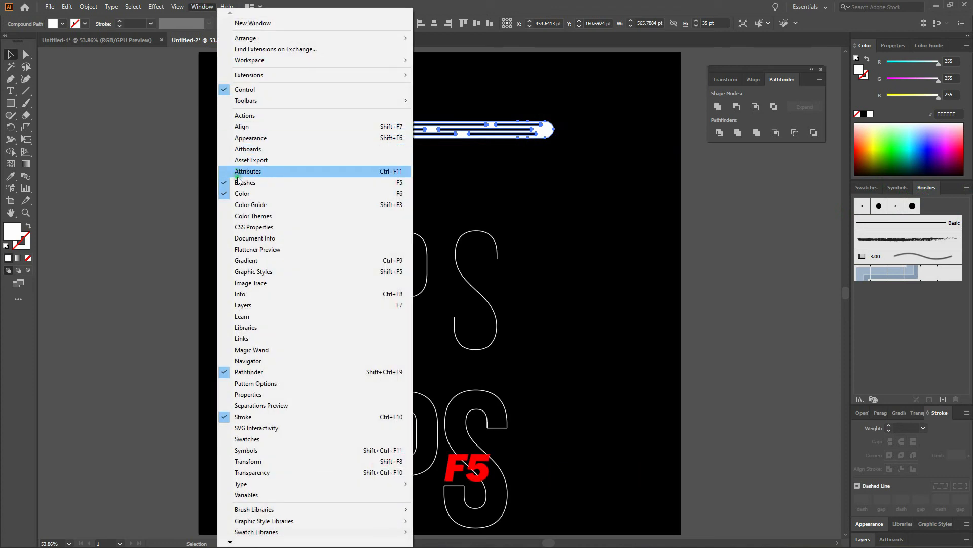
pyautogui.click(460, 2)
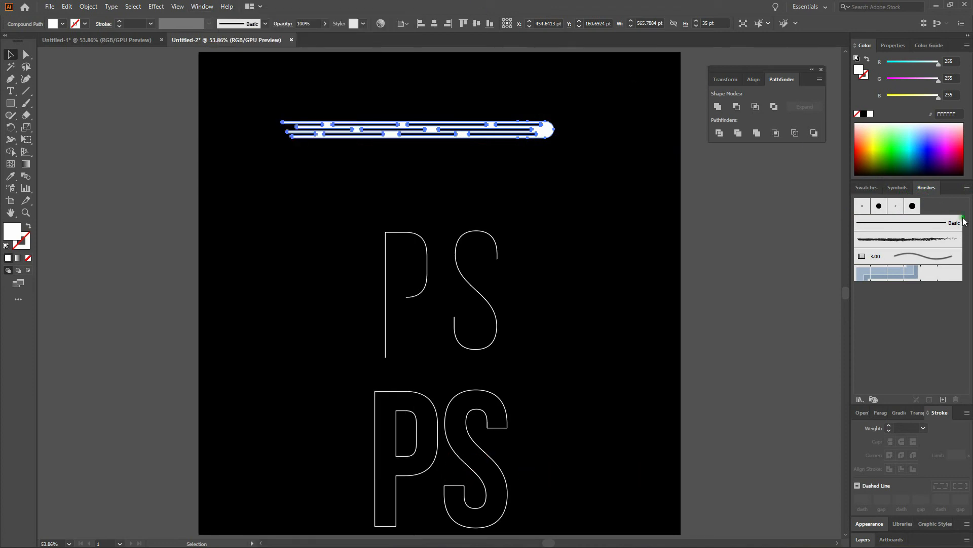
pyautogui.click(967, 188)
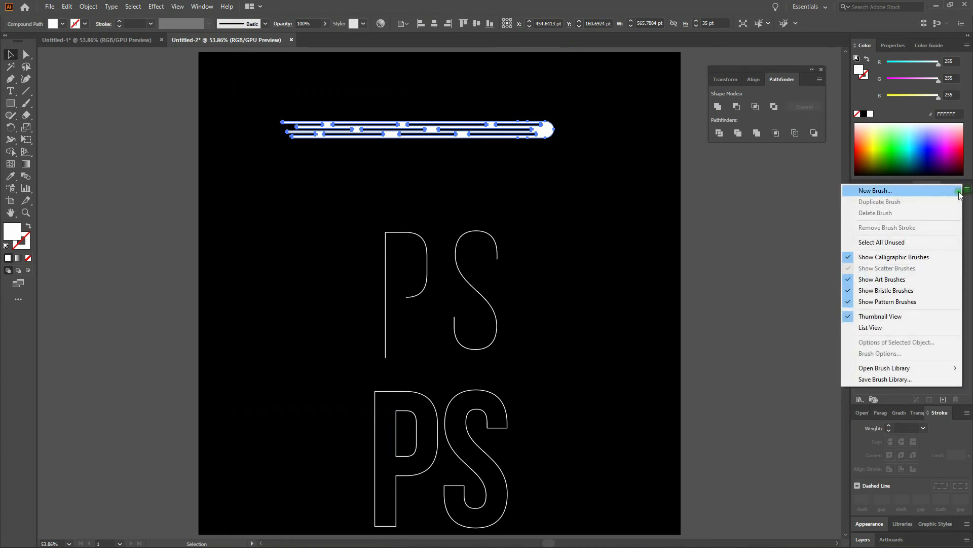
pyautogui.click(942, 191)
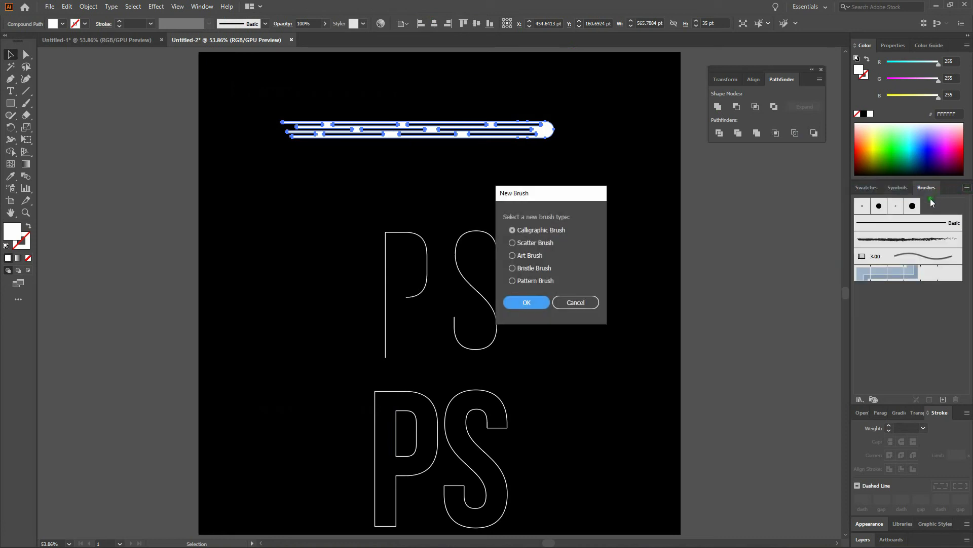
pyautogui.click(521, 256)
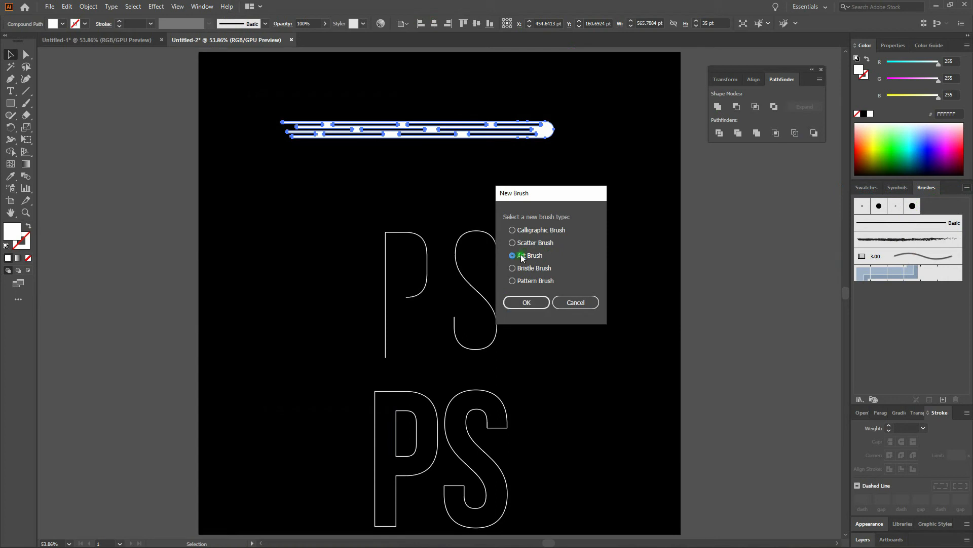
pyautogui.click(530, 300)
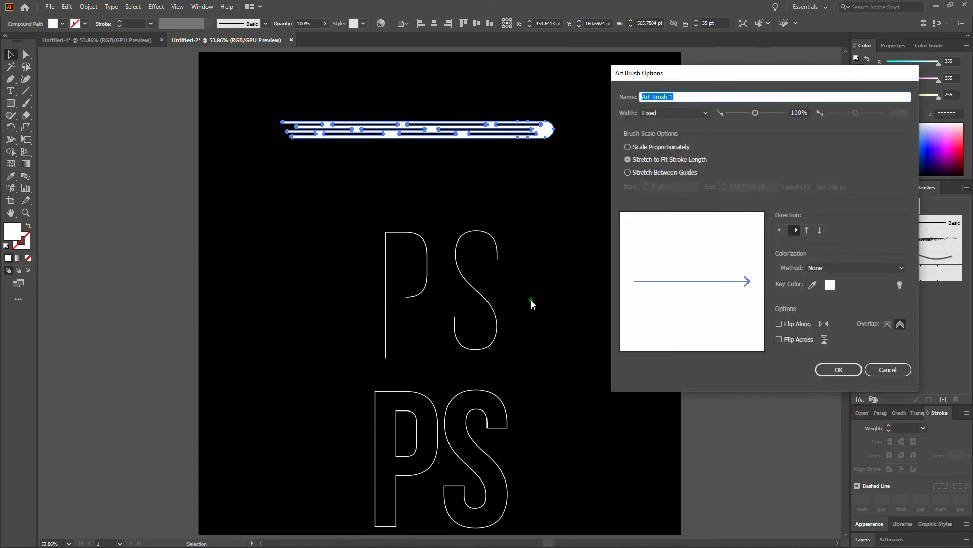
# Step: Name the art brush Wave, keep its width Fixed, and create it with Stretch to Fit Stroke Length
pyautogui.write('Wa')
pyautogui.click(681, 111)
pyautogui.click(844, 369)
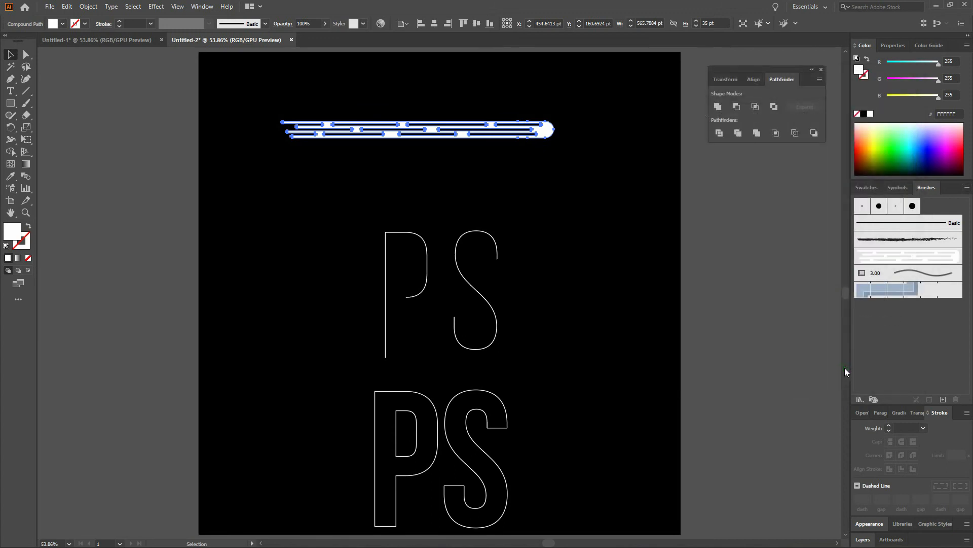
pyautogui.click(403, 169)
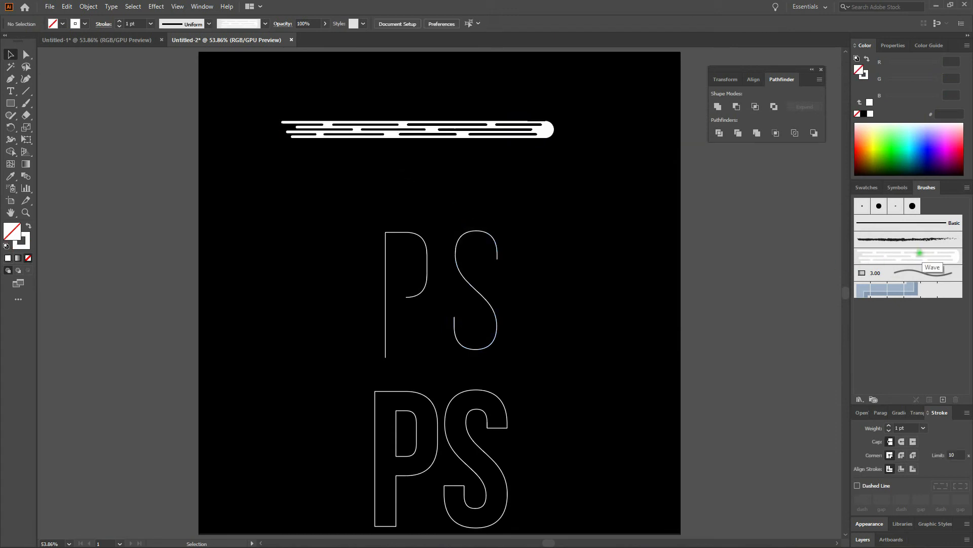
# Step: Apply the Wave brush to the centre-line S and P paths
pyautogui.click(918, 254)
pyautogui.click(497, 247)
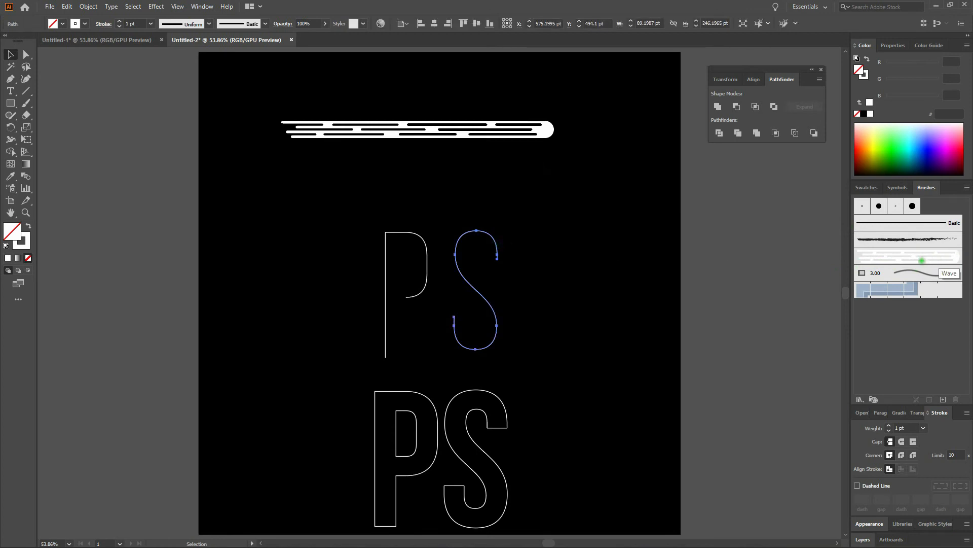
pyautogui.click(920, 256)
pyautogui.click(519, 223)
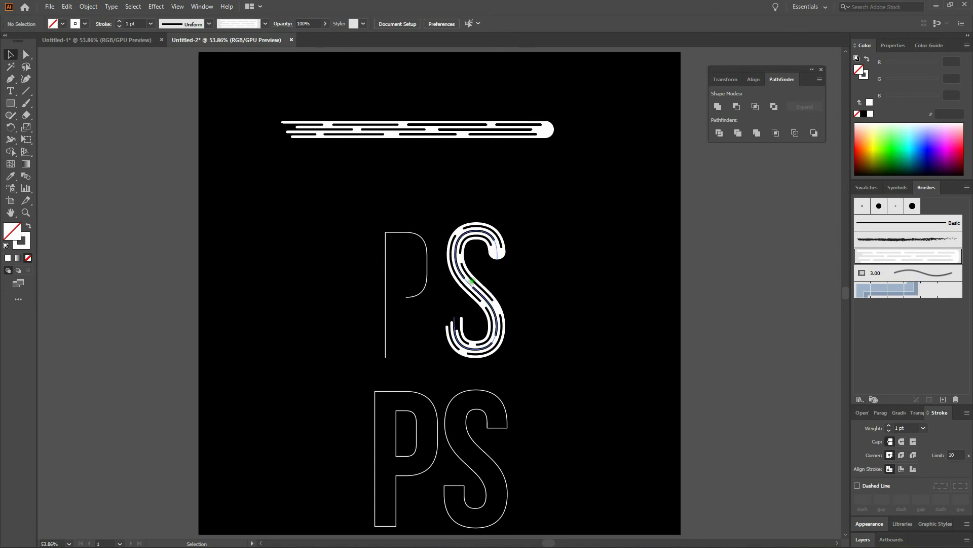
pyautogui.click(427, 269)
pyautogui.click(934, 254)
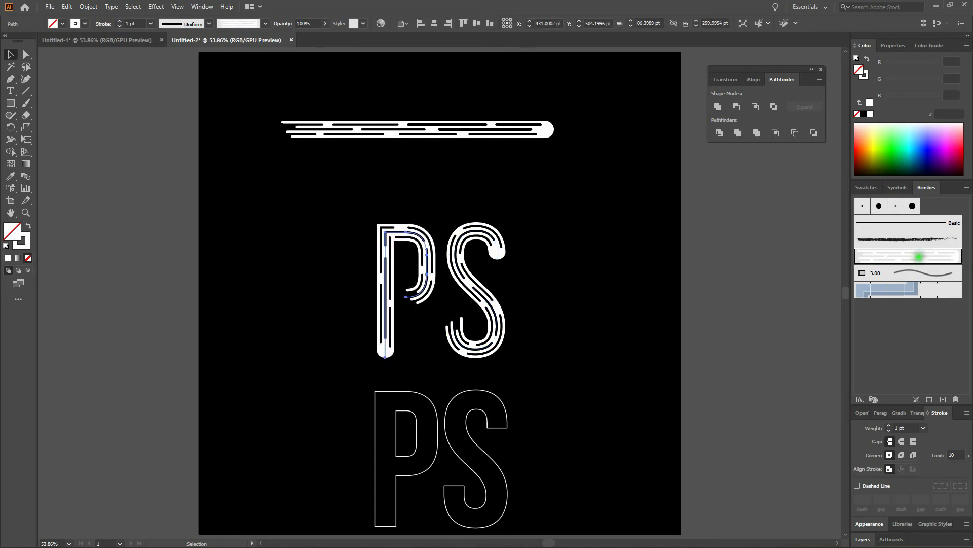
pyautogui.hotkey('ctrl', 'shift', 'a')
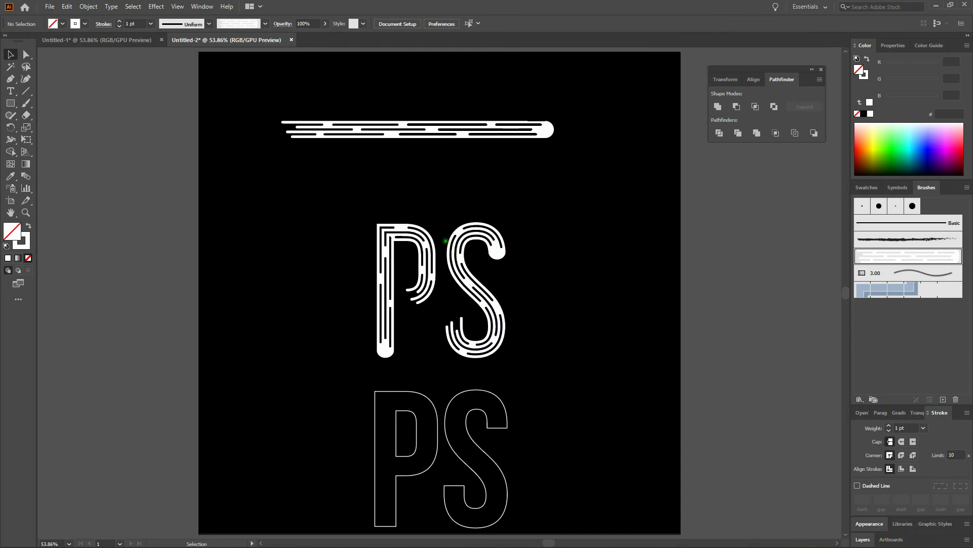
# Step: Expand the appearance of the brushed P into editable shapes
pyautogui.click(395, 229)
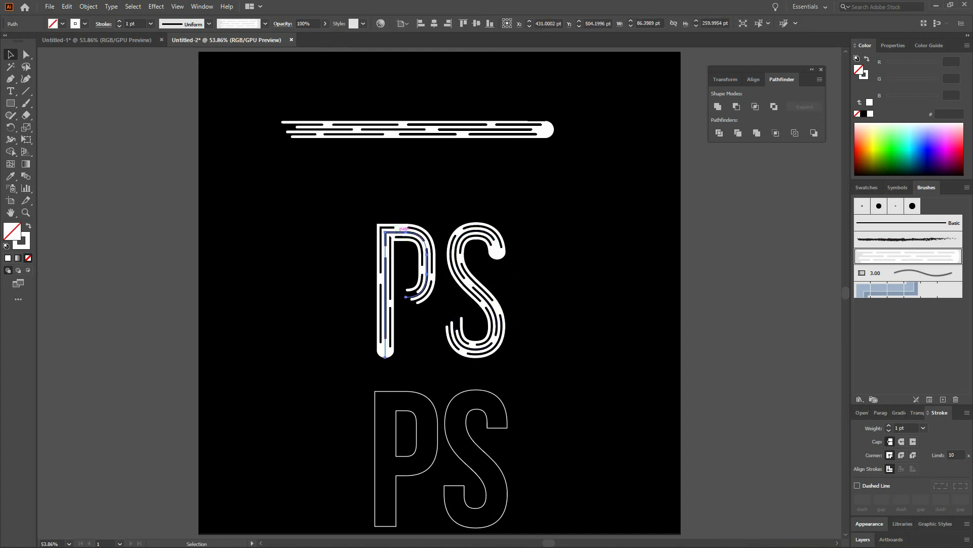
pyautogui.click(96, 5)
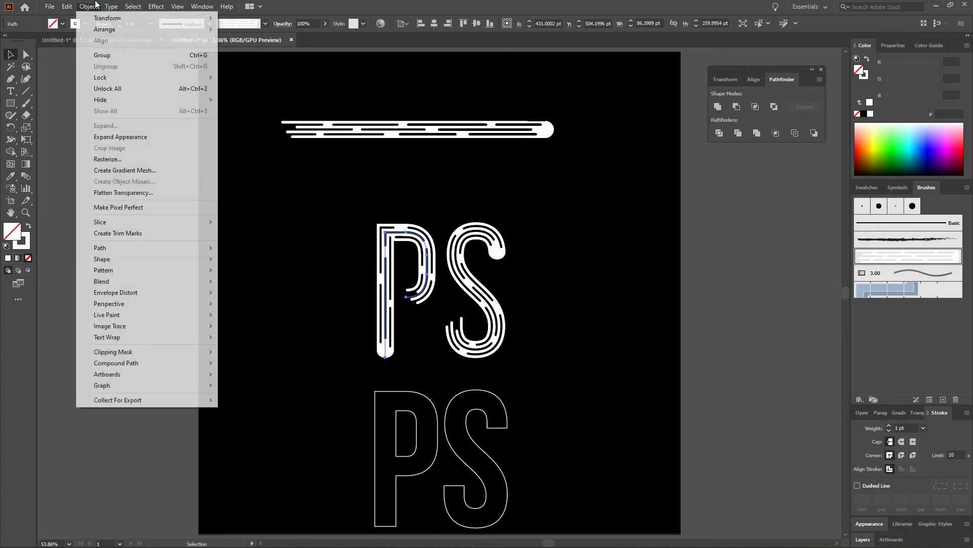
pyautogui.click(123, 136)
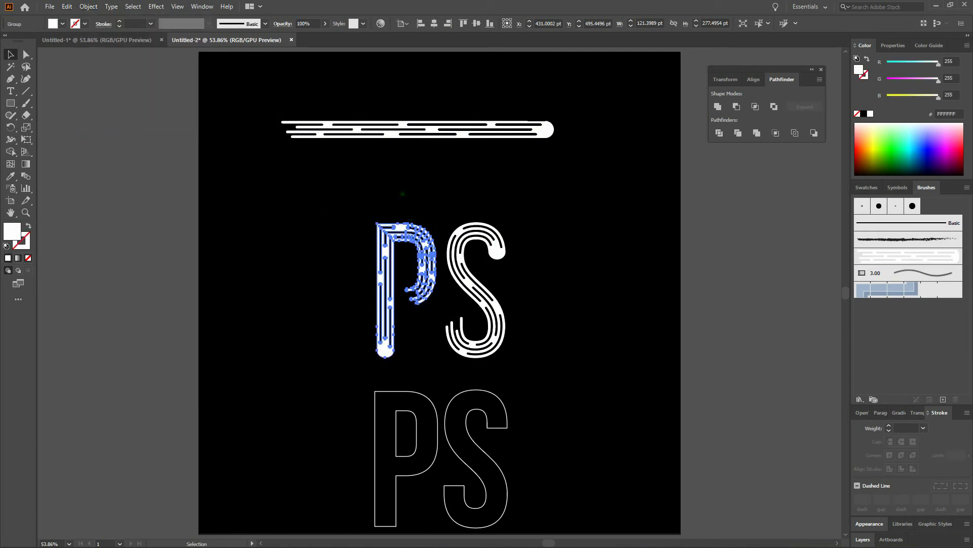
pyautogui.click(403, 196)
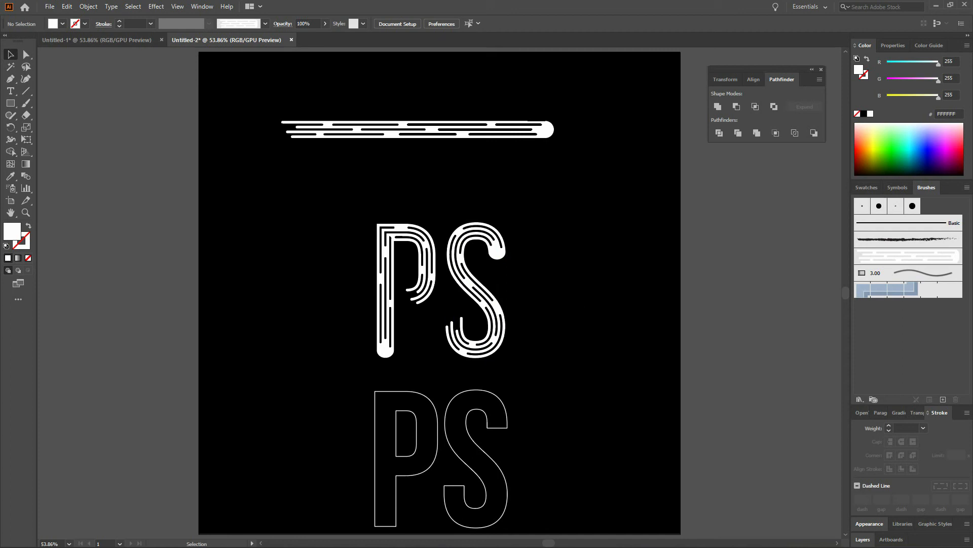
# Step: Turn on Flip Along for the Wave brush and apply the change to the existing S stroke
pyautogui.click(497, 250)
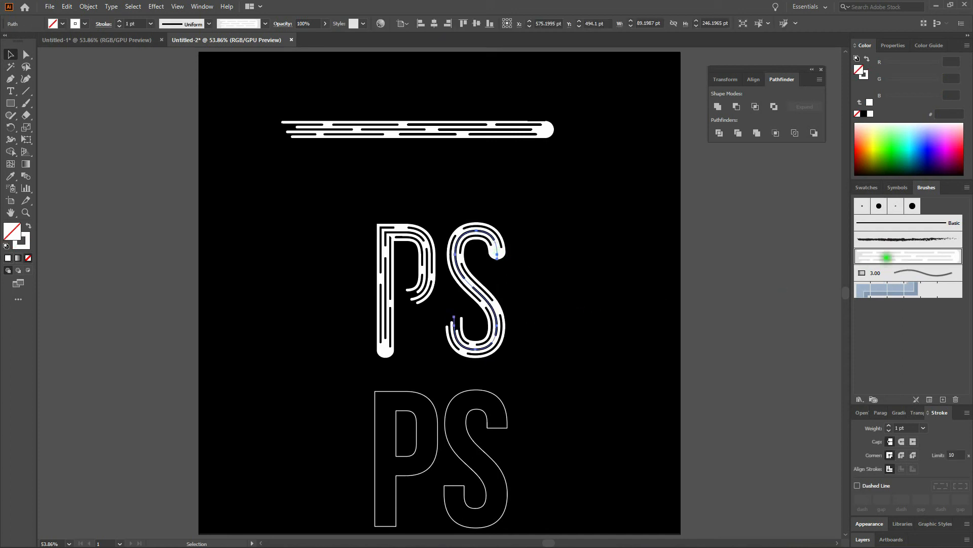
pyautogui.doubleClick(887, 257)
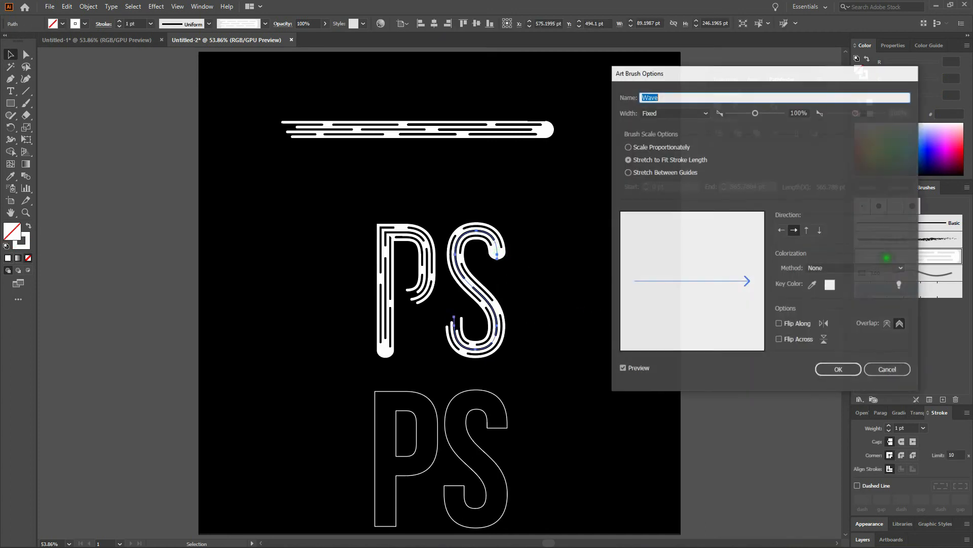
pyautogui.click(780, 325)
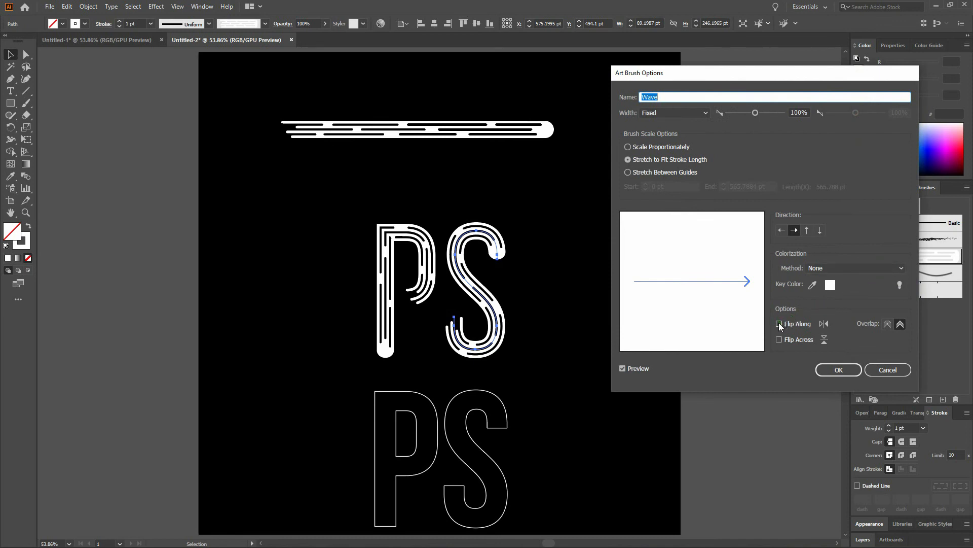
pyautogui.click(779, 324)
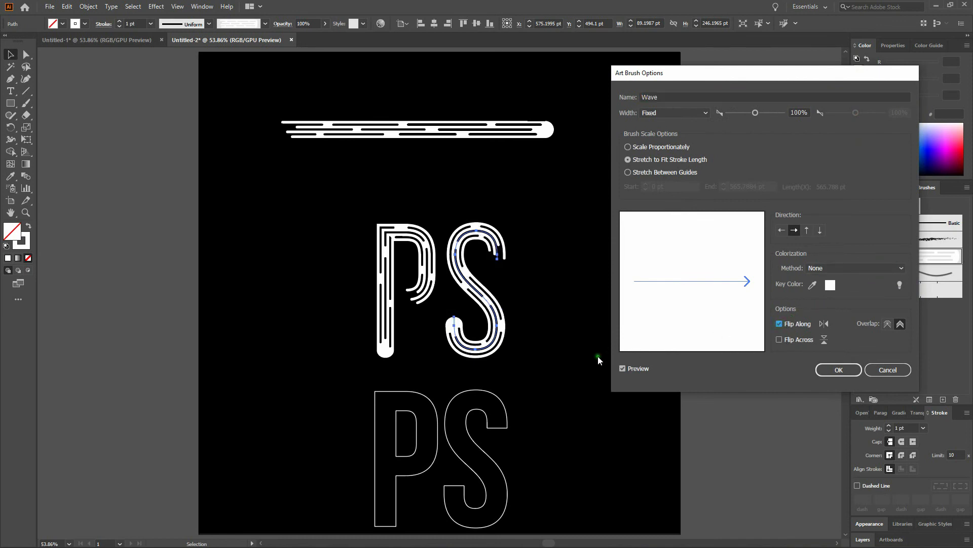
pyautogui.click(832, 370)
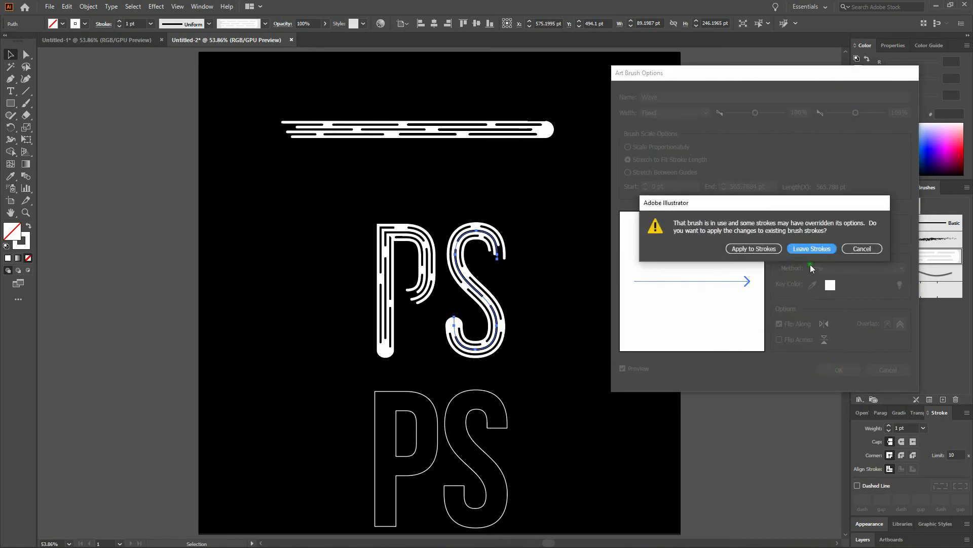
pyautogui.click(770, 251)
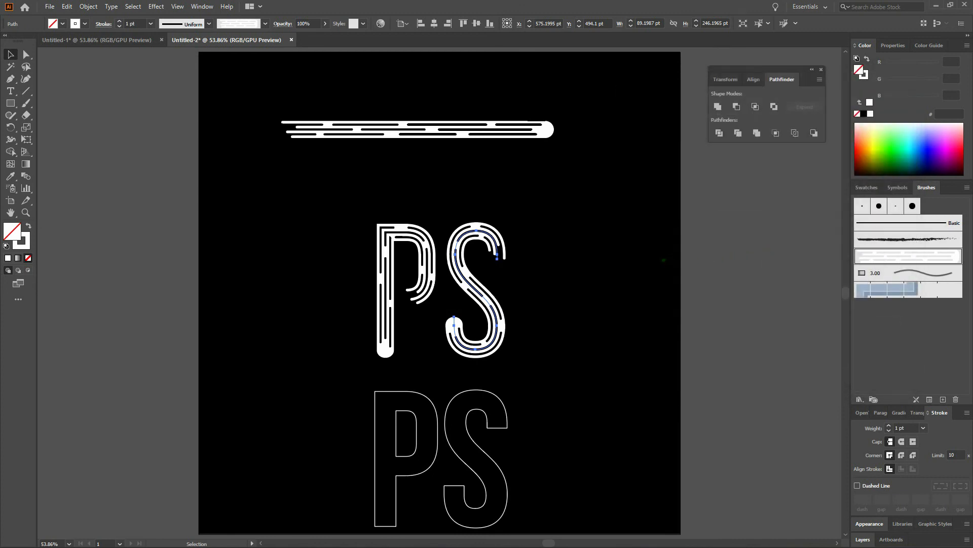
pyautogui.click(660, 262)
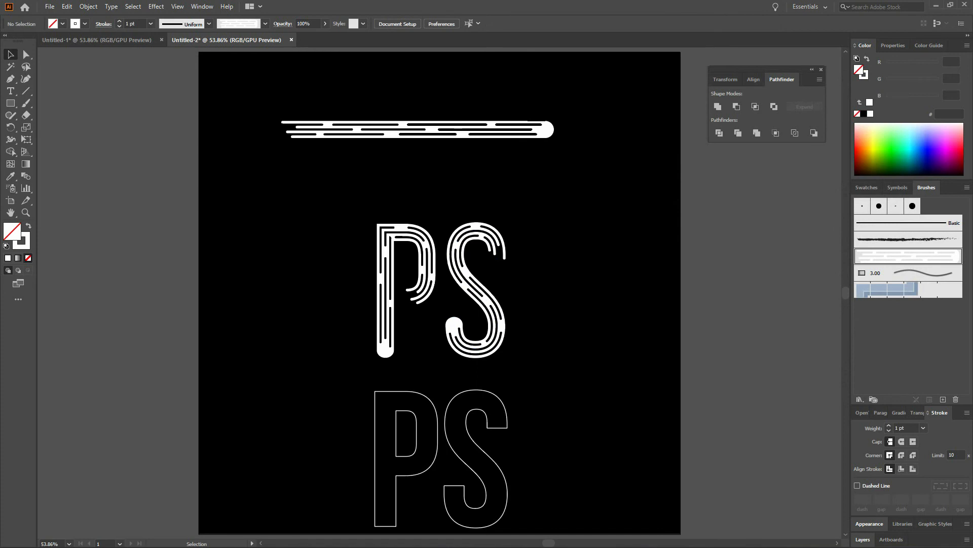
# Step: Expand the appearance of the brushed S into editable shapes
pyautogui.click(485, 231)
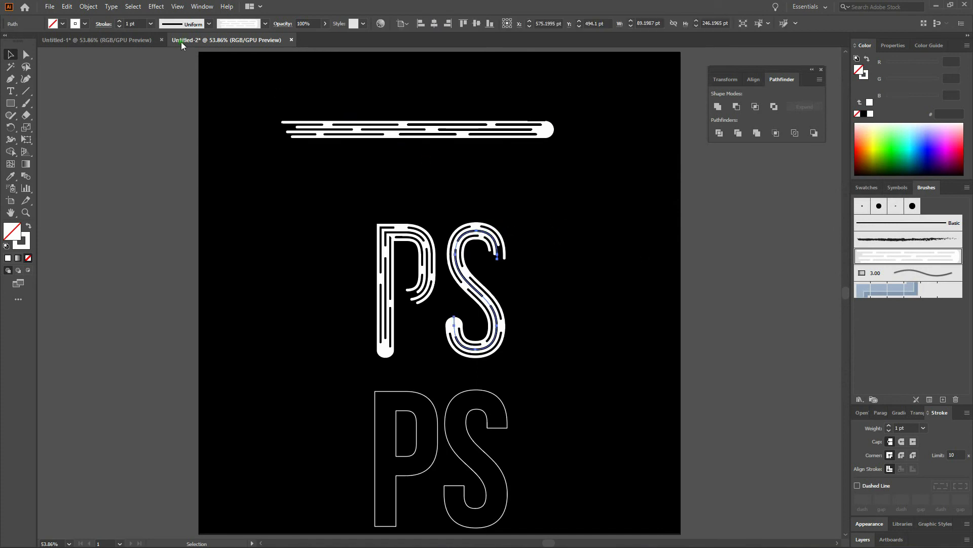
pyautogui.click(88, 6)
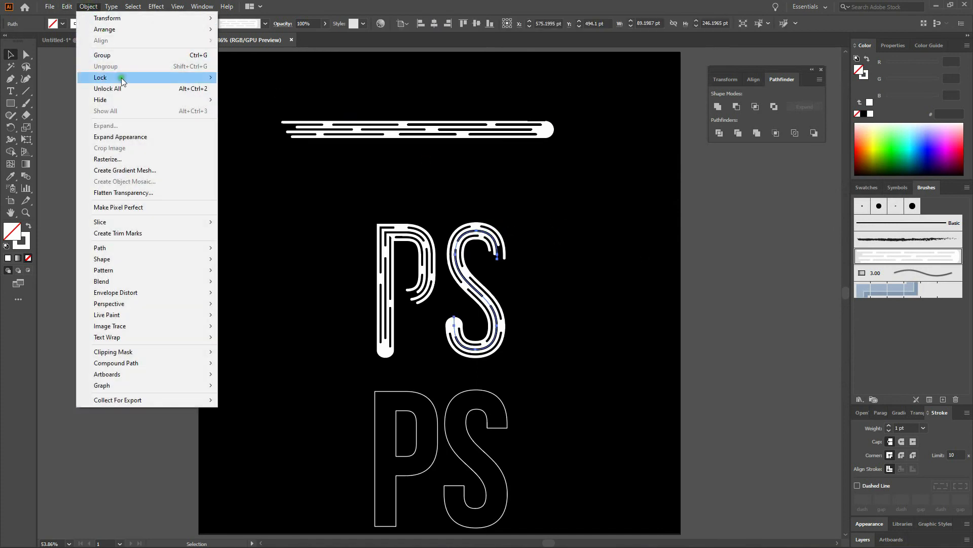
pyautogui.click(125, 138)
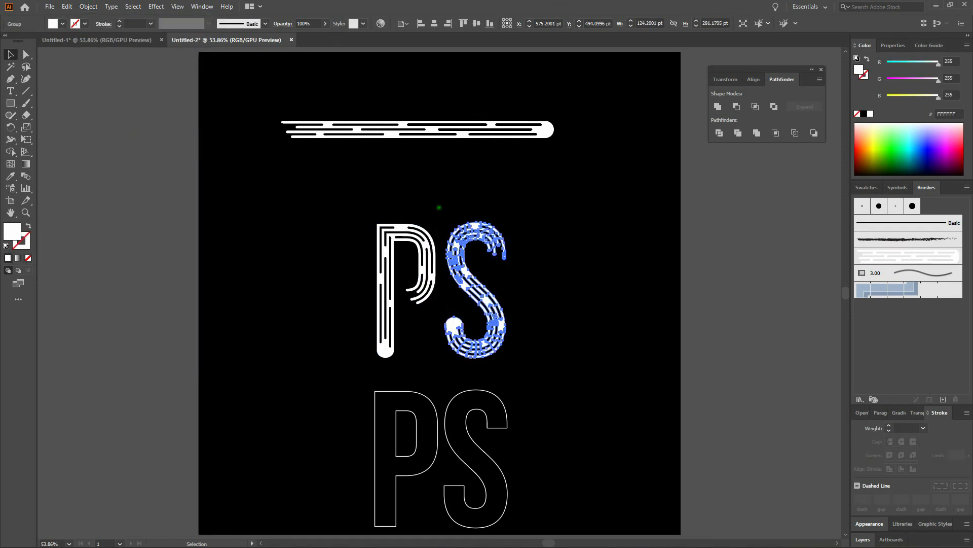
pyautogui.click(439, 207)
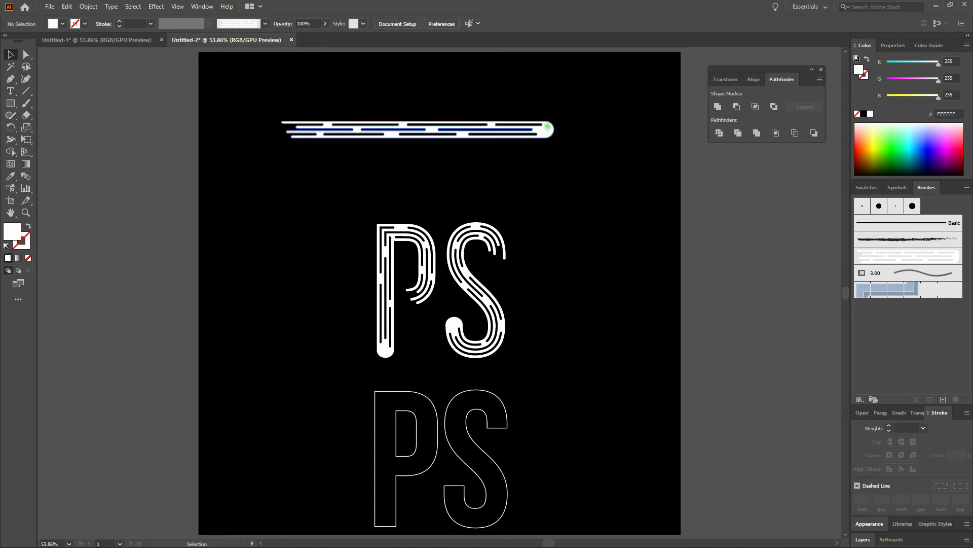
# Step: Delete the rounded striped source shape and the outlined PS text below the brushed letters
pyautogui.click(548, 130)
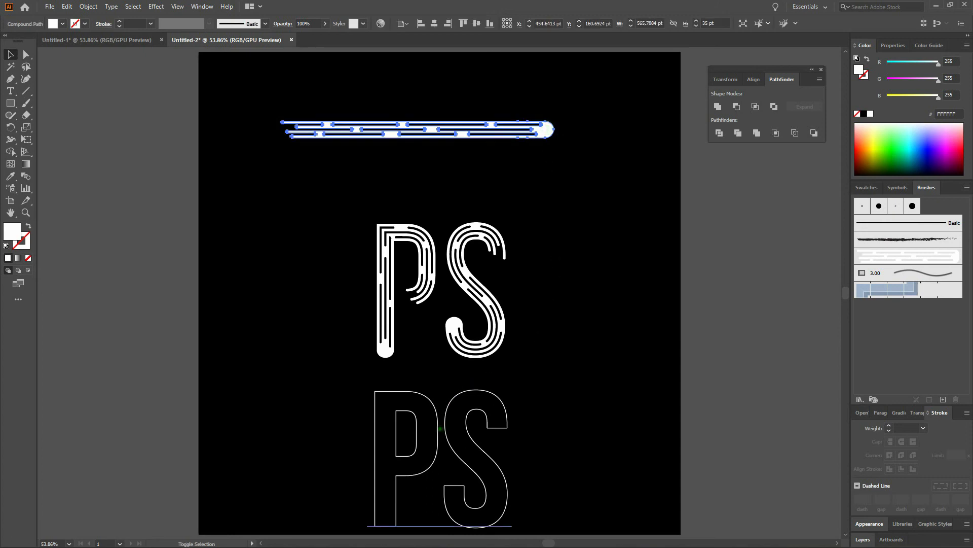
pyautogui.keyDown('shift'); pyautogui.click(455, 436); pyautogui.keyUp('shift')
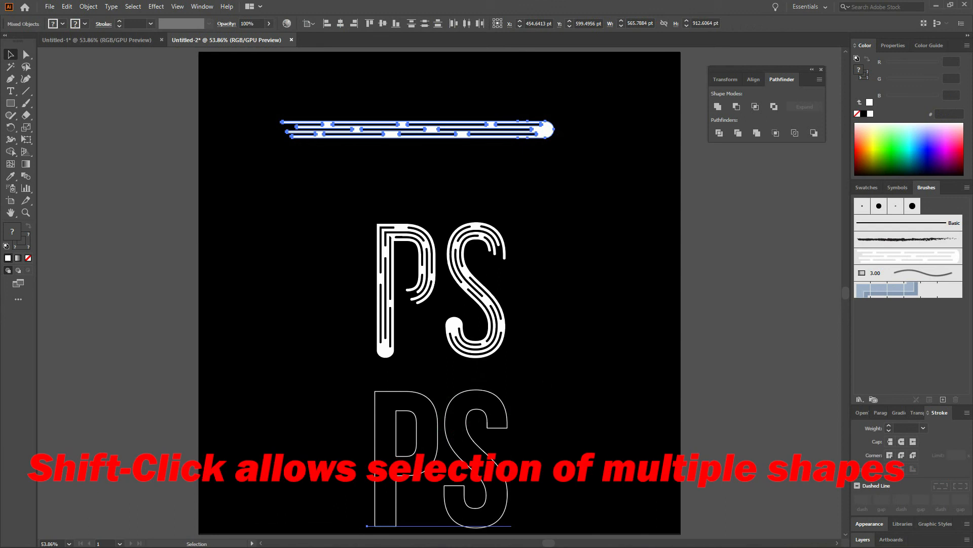
pyautogui.press('Delete')
pyautogui.click(548, 289)
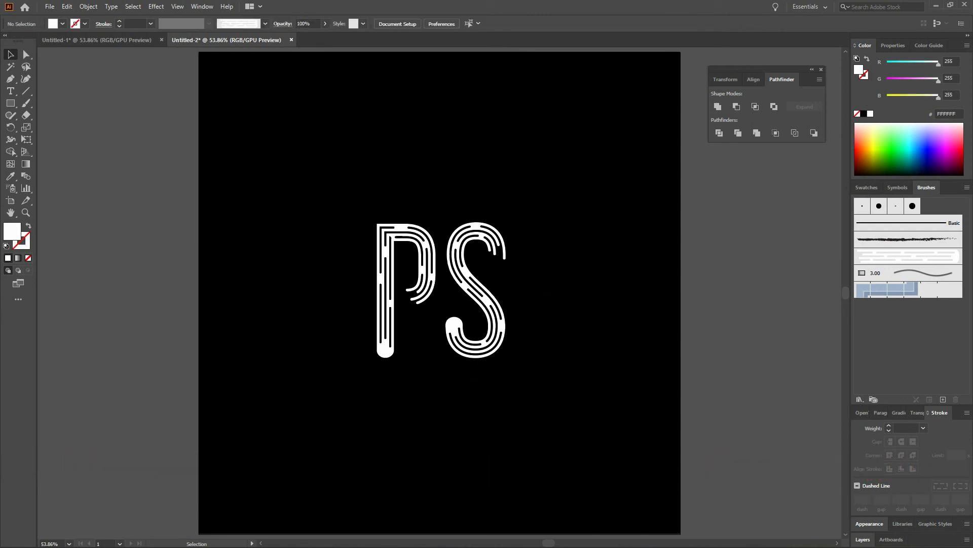
# Step: Fill both expanded letters with the default white-to-black linear gradient
pyautogui.moveTo(352, 196); pyautogui.dragTo(556, 388)
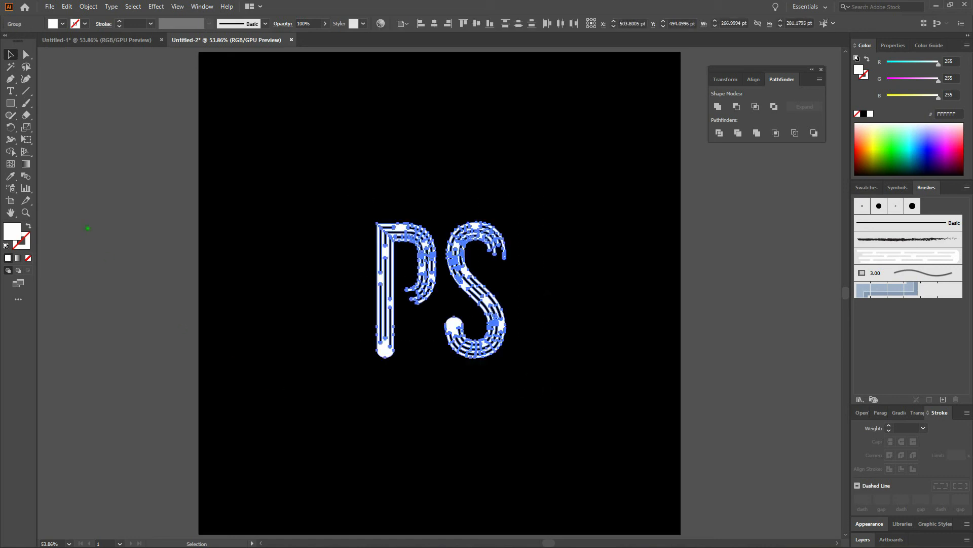
pyautogui.click(26, 164)
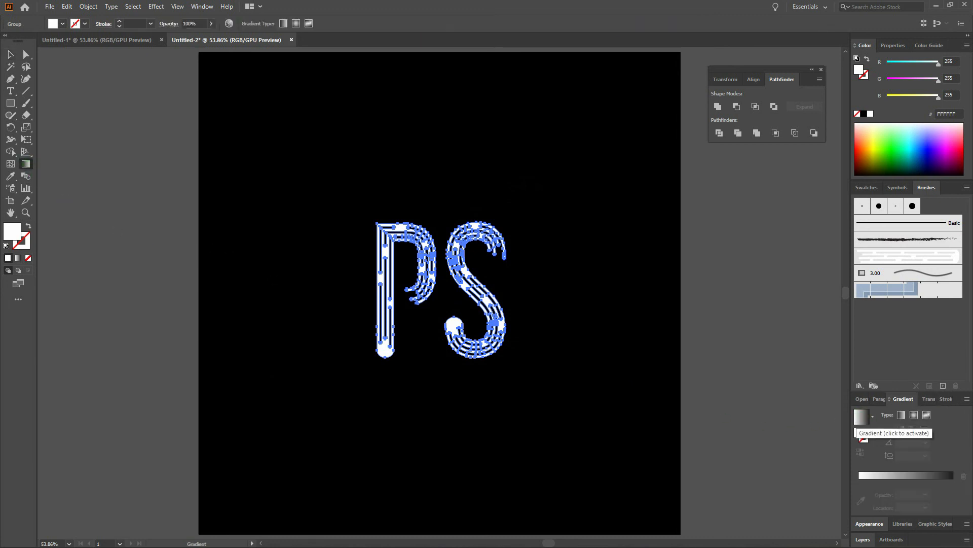
pyautogui.click(861, 417)
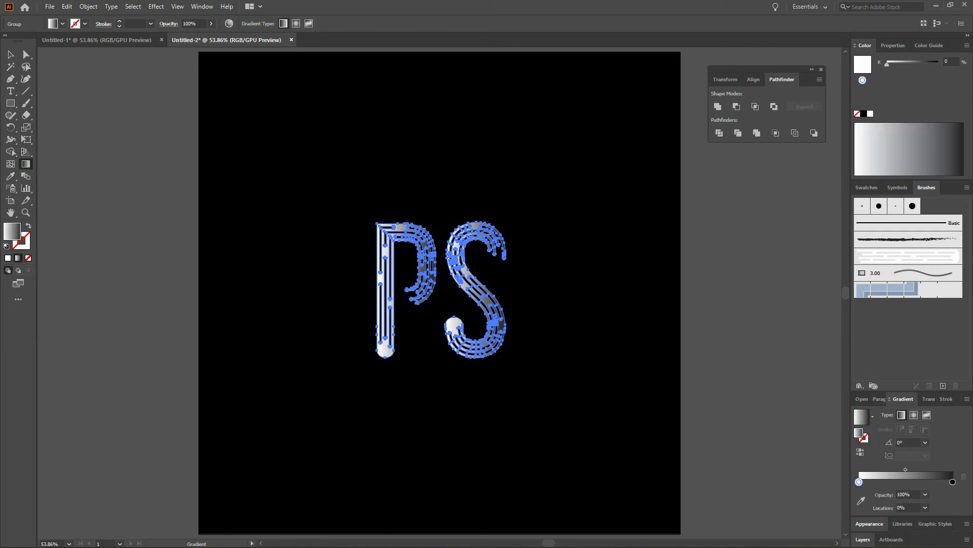
# Step: Switch the gradient's starting colour stop to RGB and set it to green 00AA52
pyautogui.doubleClick(859, 482)
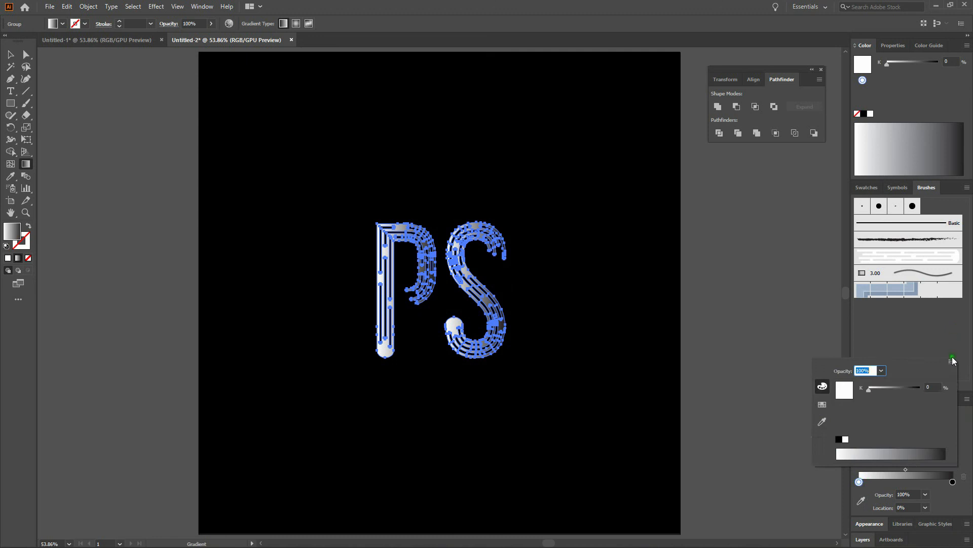
pyautogui.click(952, 361)
pyautogui.click(941, 372)
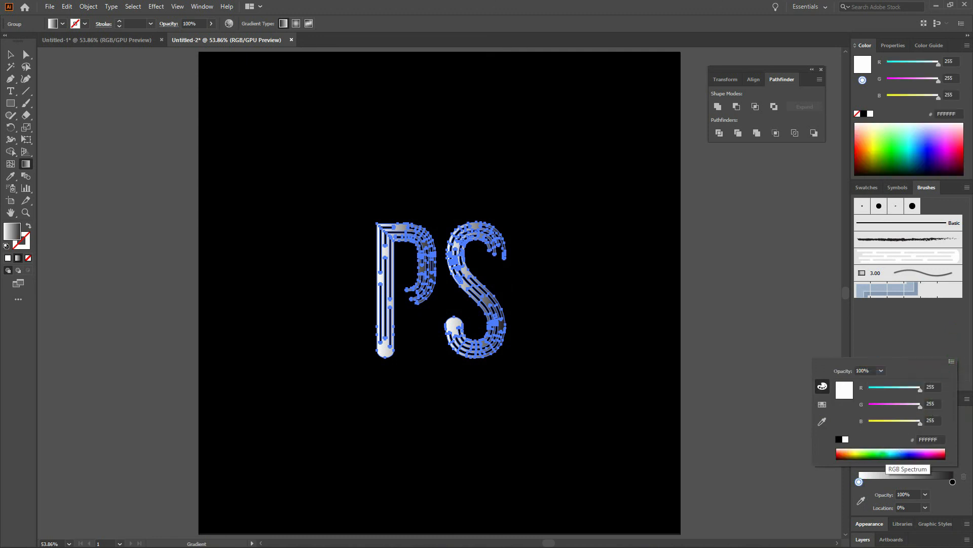
pyautogui.click(883, 456)
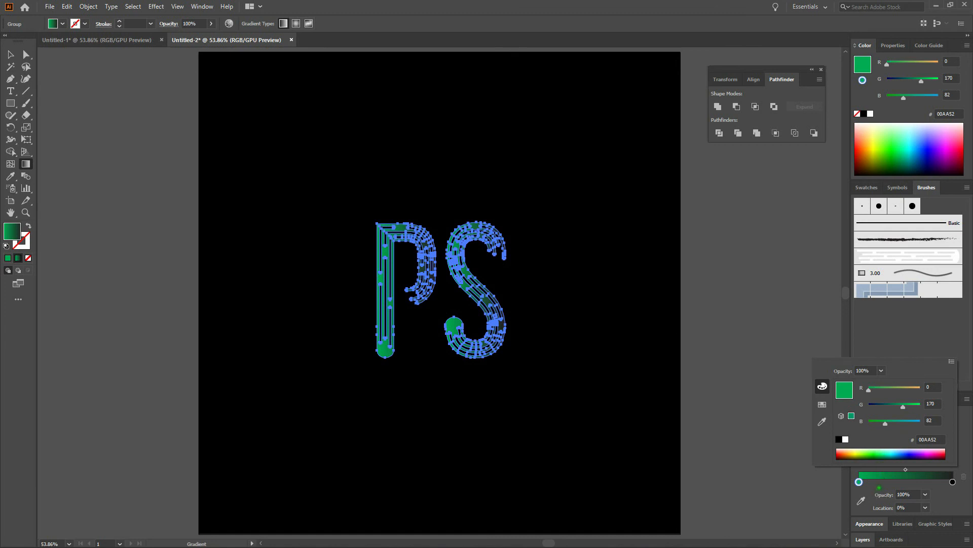
# Step: Switch the gradient's ending colour stop to RGB and set it to blue 0022AA
pyautogui.click(954, 482)
pyautogui.doubleClick(953, 482)
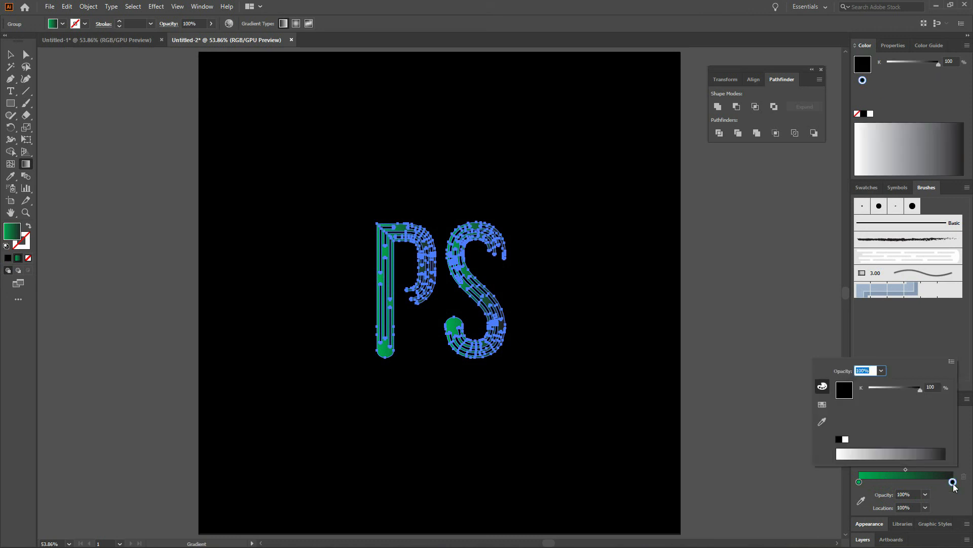
pyautogui.click(951, 361)
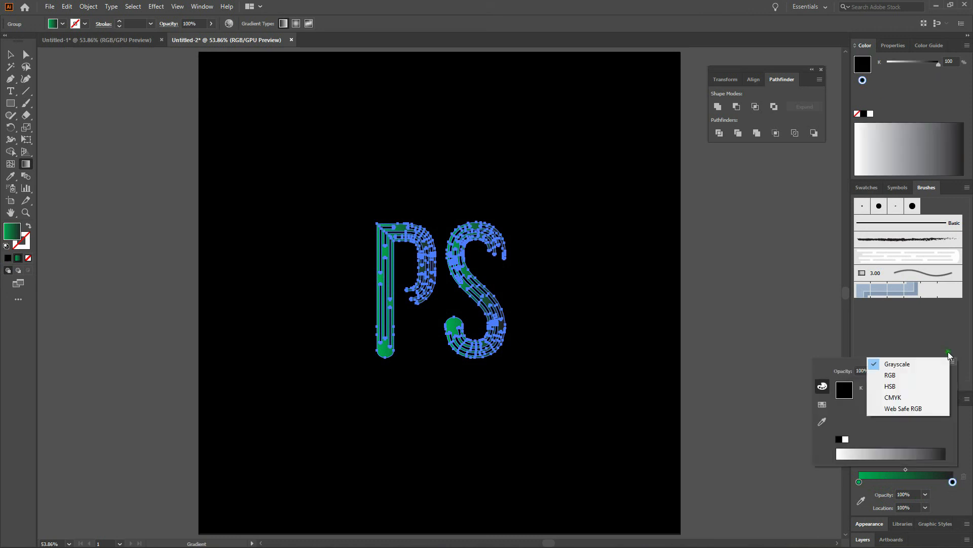
pyautogui.click(930, 375)
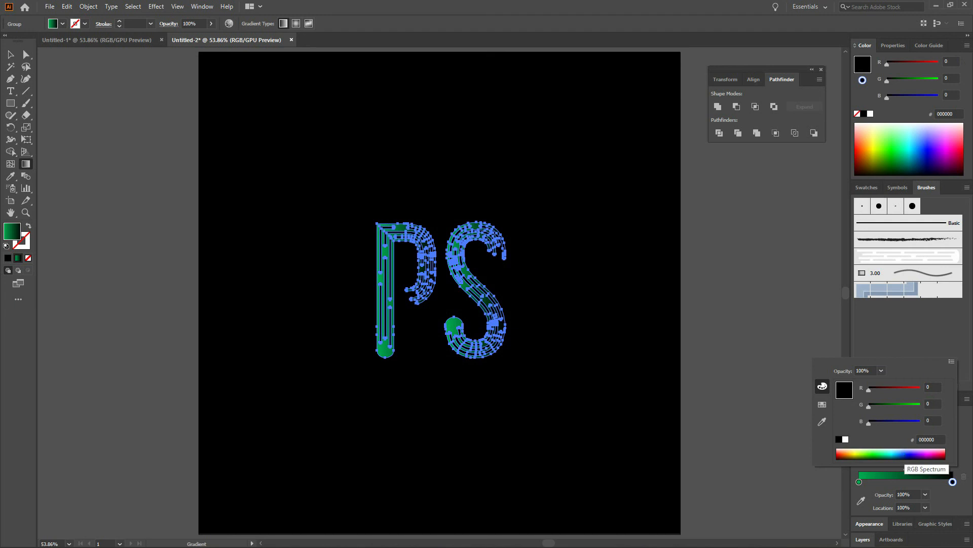
pyautogui.click(905, 455)
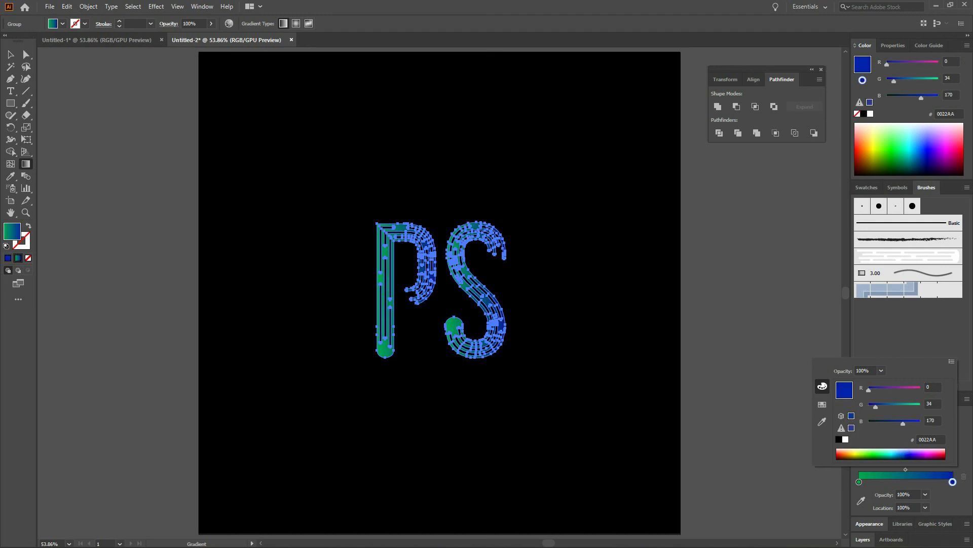
pyautogui.click(968, 455)
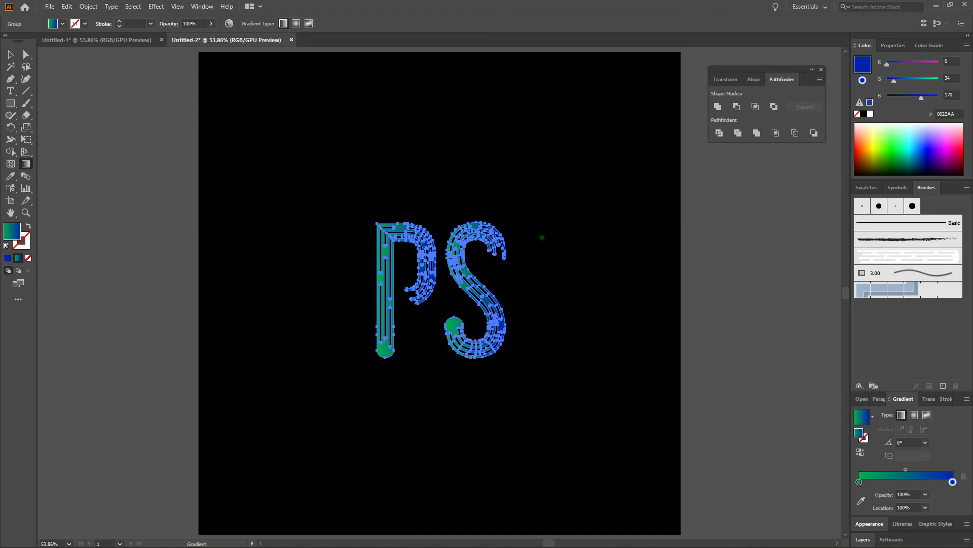
# Step: Redirect the gradient on both letters to -90° so it runs from green above to blue below, and deselect the artwork
pyautogui.moveTo(542, 237); pyautogui.dragTo(528, 342)
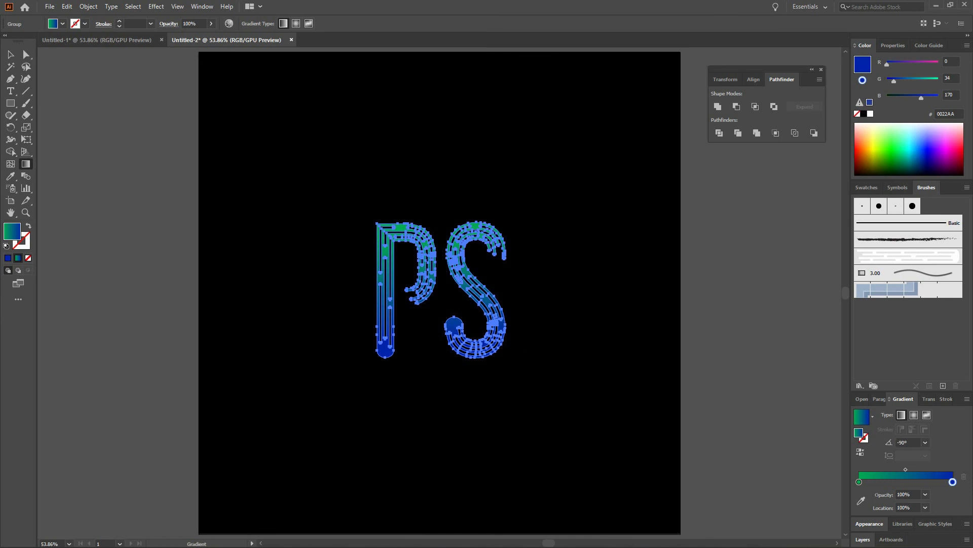
pyautogui.press('v')
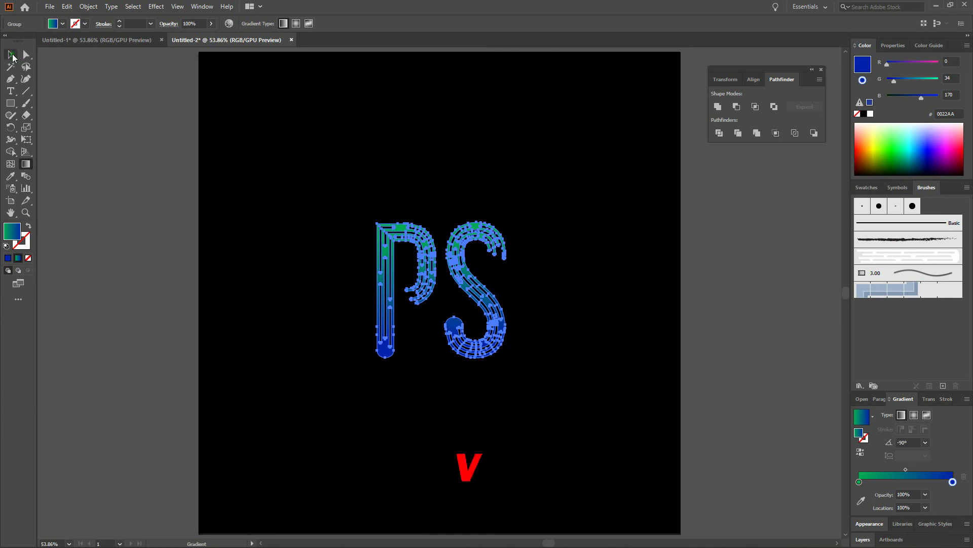
pyautogui.click(315, 138)
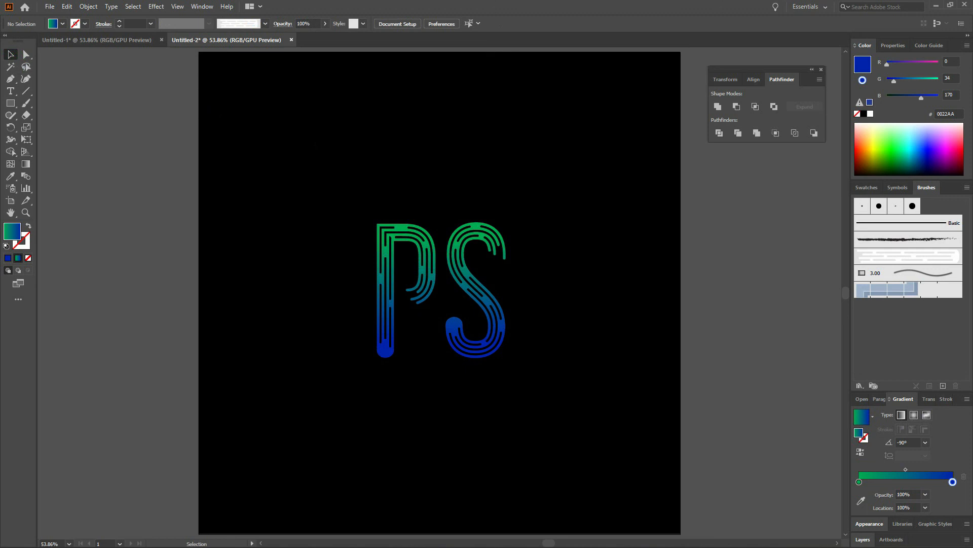
# Step: Place a new point text line below the letter P, with a white fill and no stroke
pyautogui.click(15, 94)
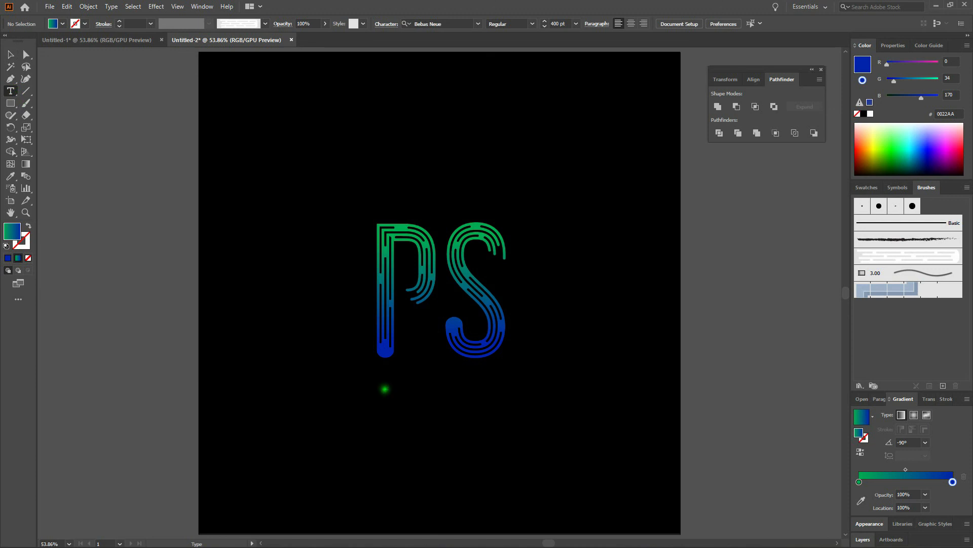
pyautogui.click(383, 389)
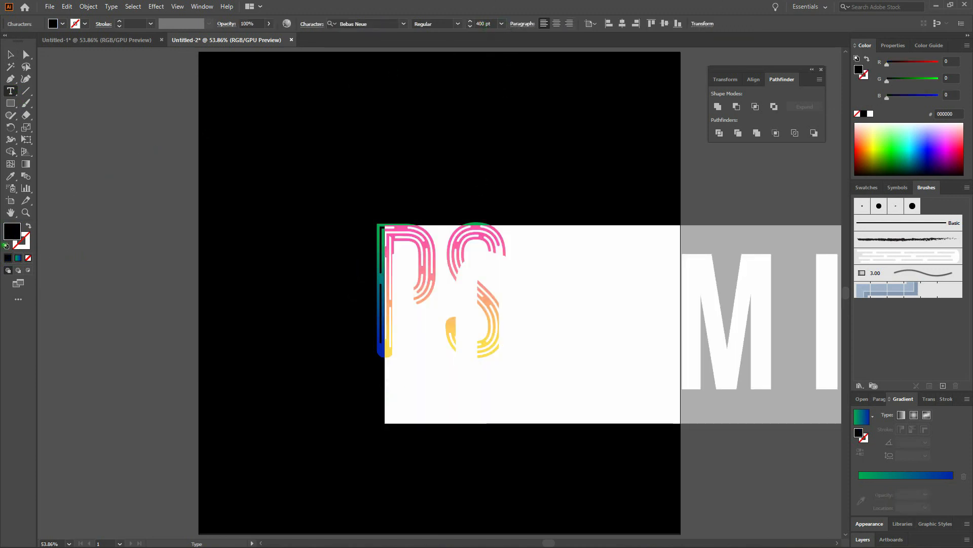
pyautogui.click(6, 245)
pyautogui.click(22, 248)
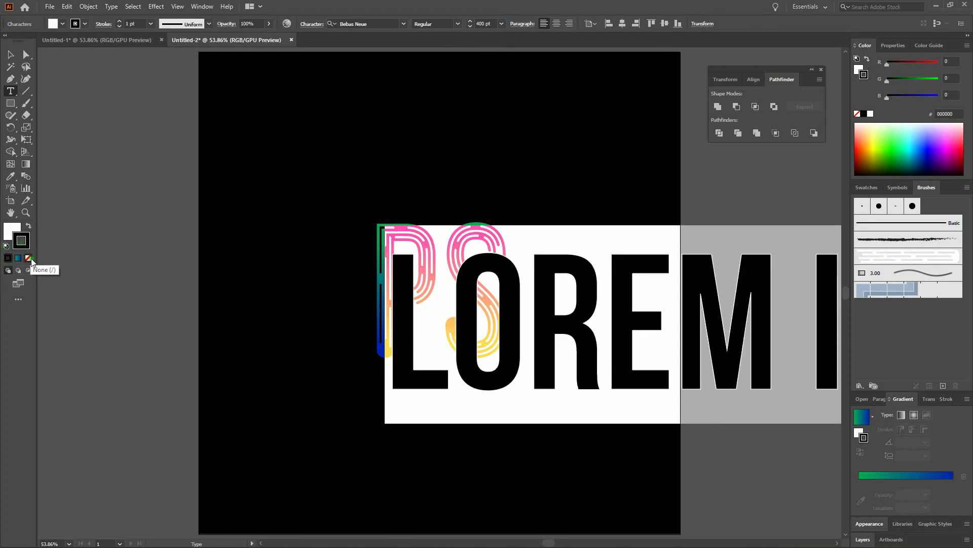
pyautogui.click(28, 258)
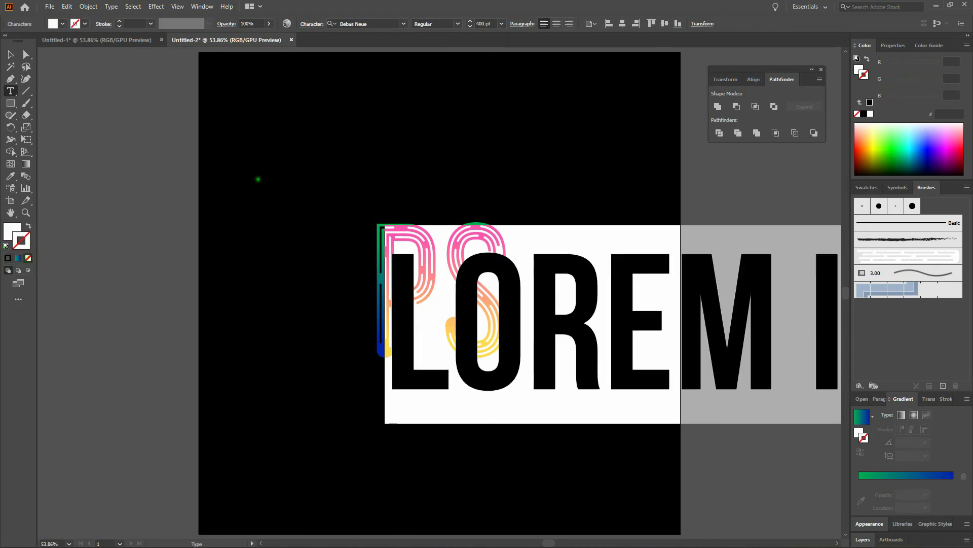
# Step: Set the text size to 50 pt and replace the placeholder with PROJECT SURF
pyautogui.click(492, 24)
pyautogui.write('50')
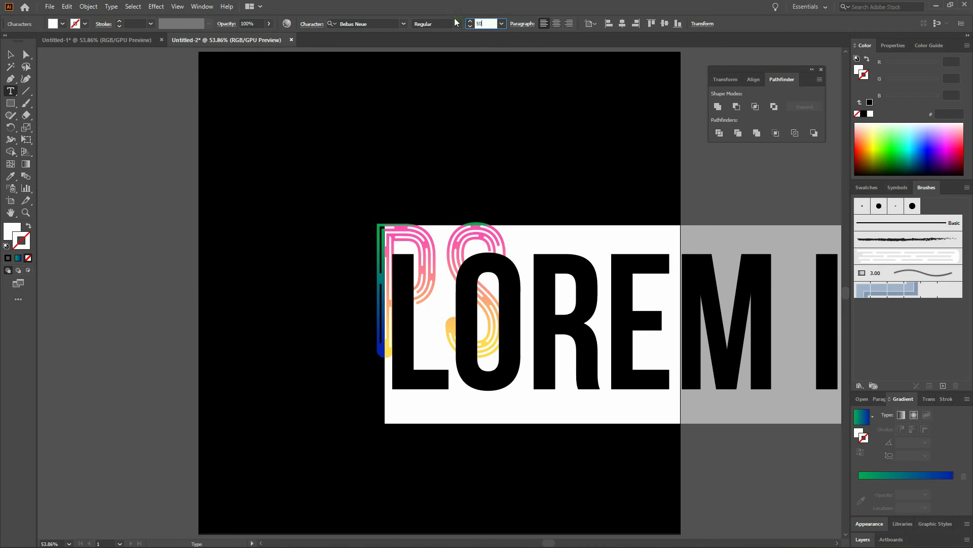
pyautogui.press('Return')
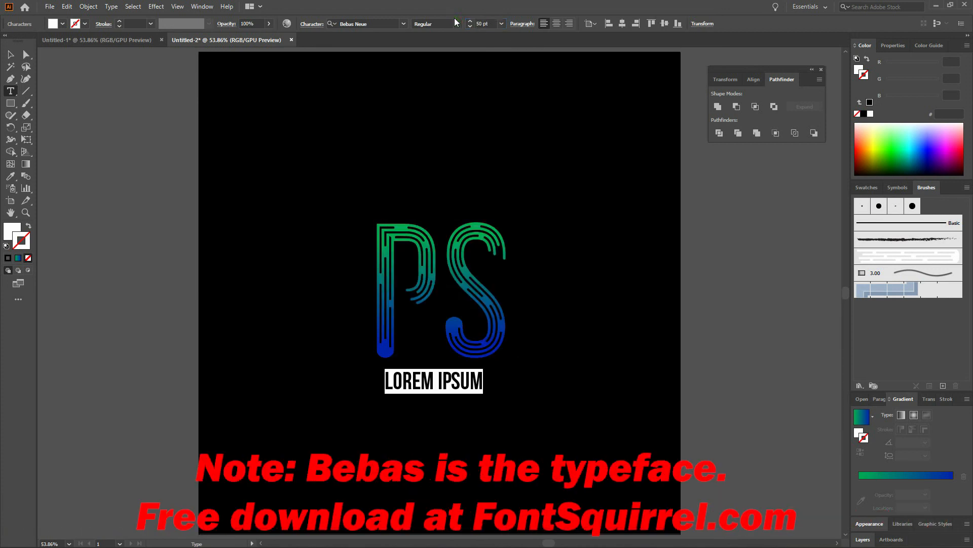
pyautogui.write('PROJECT SURF')
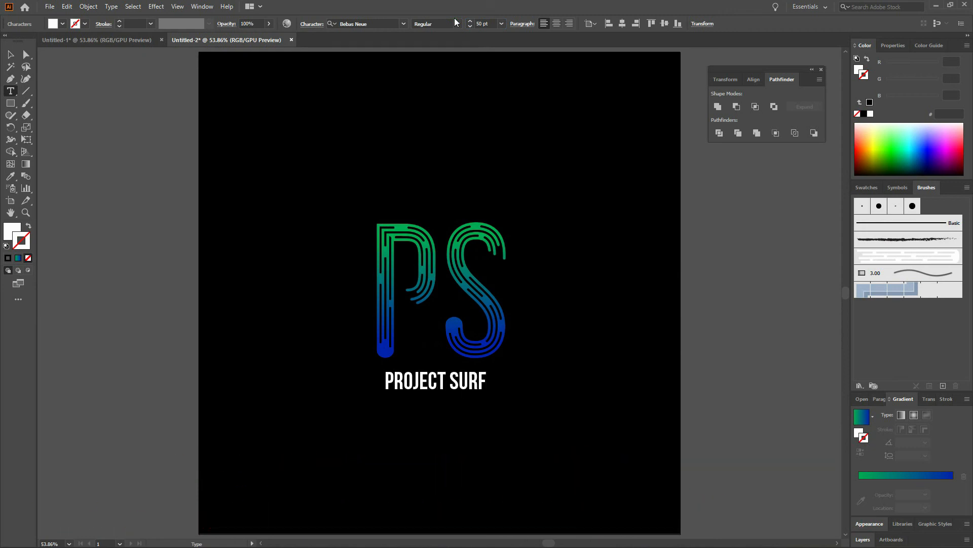
# Step: Set the tracking of the whole PROJECT SURF line to 100 and finish editing the text
pyautogui.hotkey('ctrl', 'a')
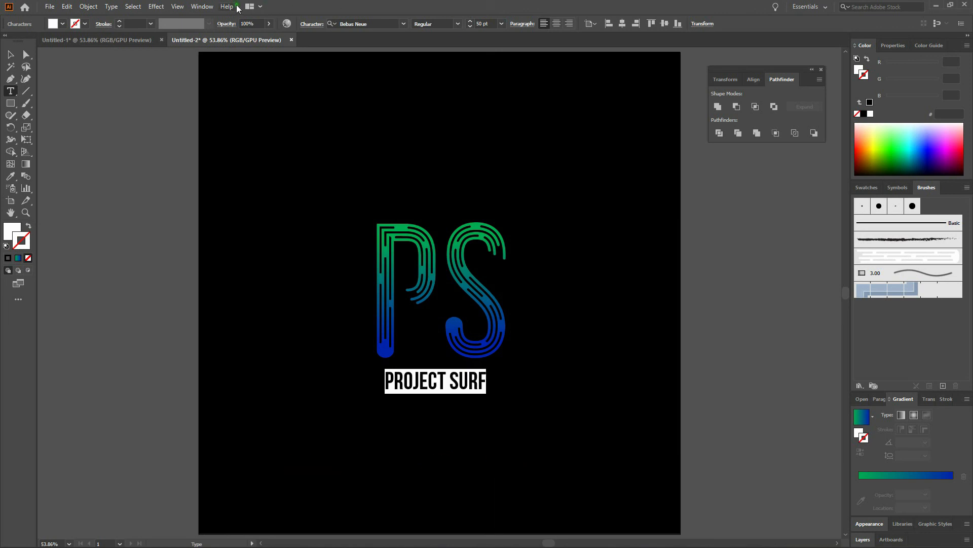
pyautogui.click(202, 8)
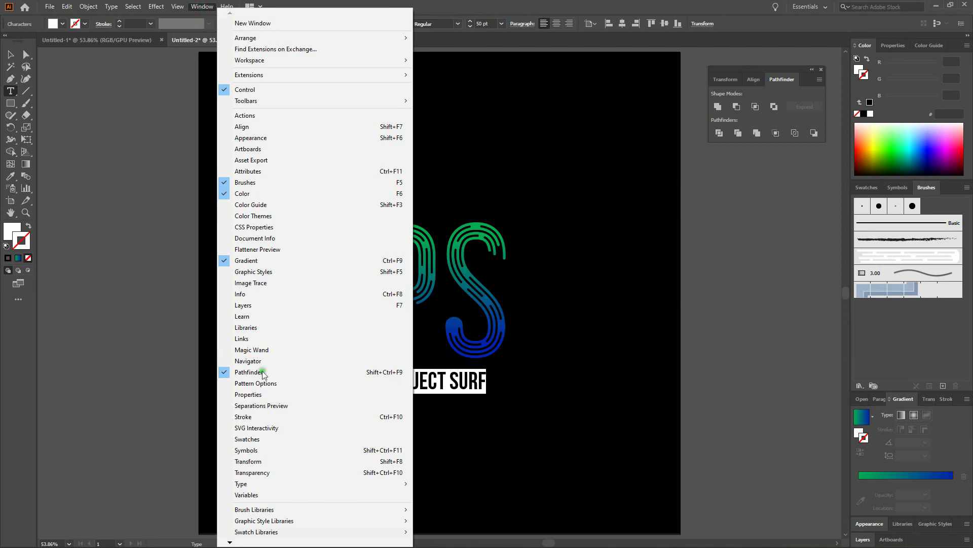
pyautogui.moveTo(290, 485)
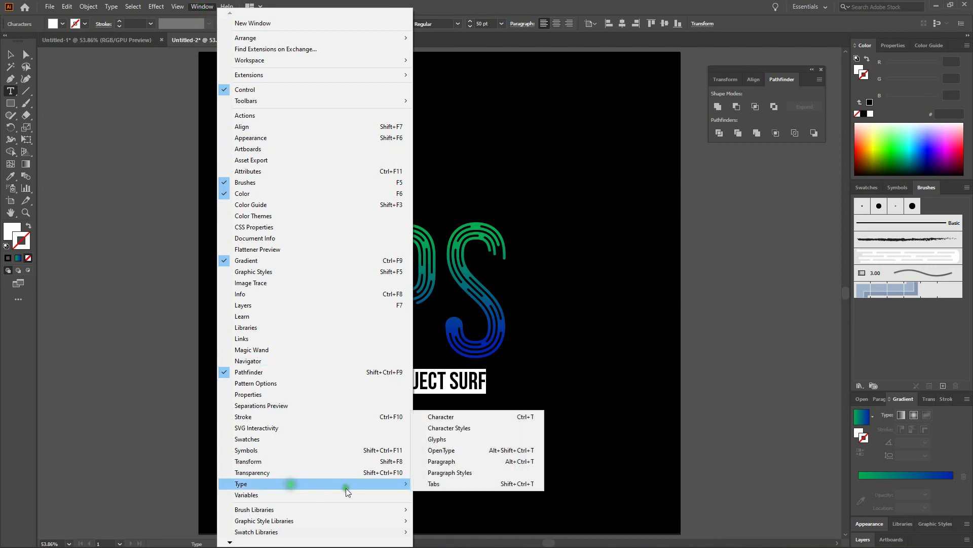
pyautogui.click(494, 419)
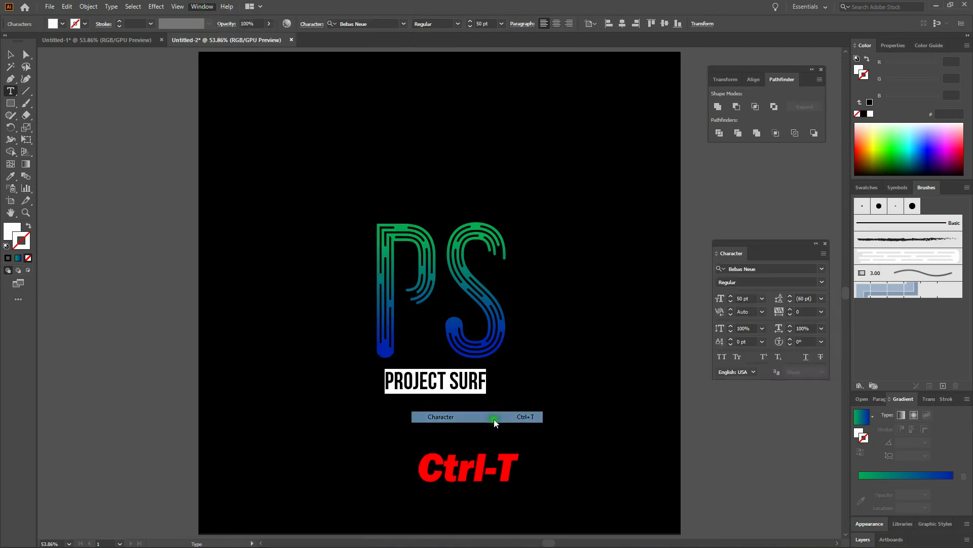
pyautogui.click(806, 311)
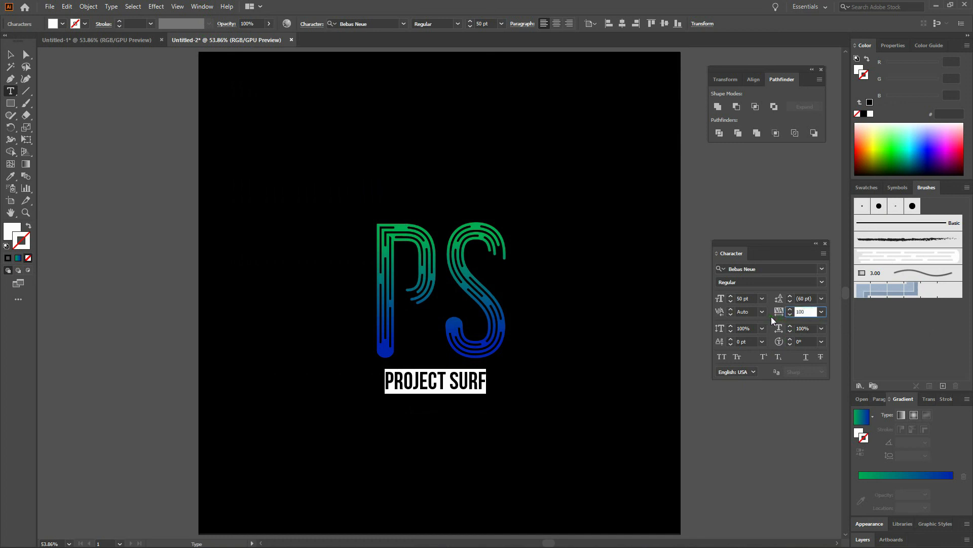
pyautogui.press('Return')
pyautogui.press('Escape')
pyautogui.press('v')
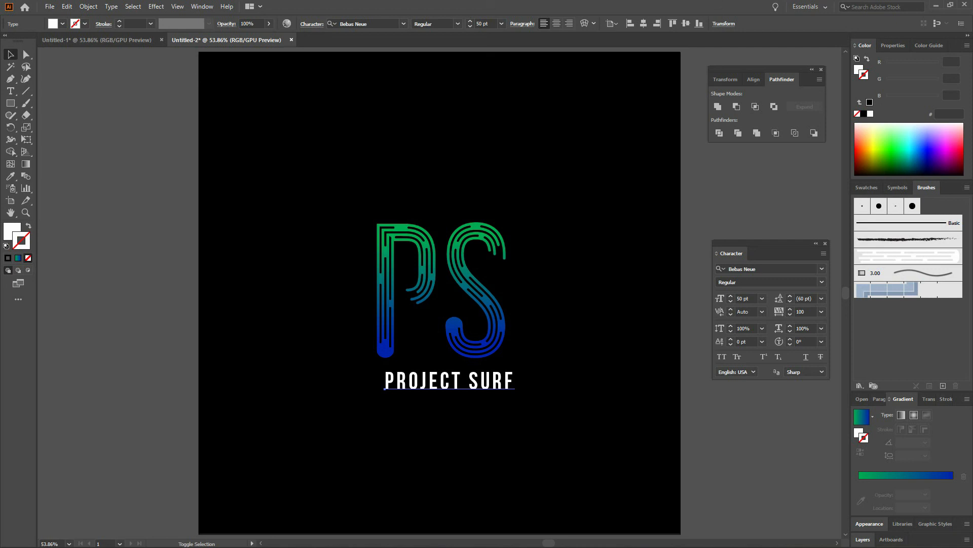
# Step: Nudge the PROJECT SURF text sideways until it lines up with the edges of the PS letters, keeping it just below them
pyautogui.hotkey('shift', 'Left')
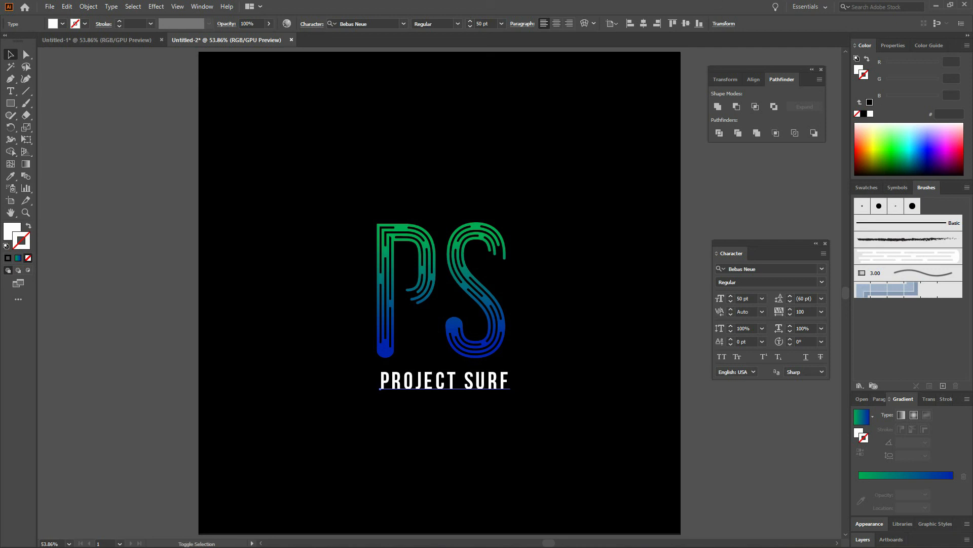
pyautogui.hotkey('shift', 'Up')
pyautogui.hotkey('shift', 'Up')
pyautogui.hotkey('shift', 'Up')
pyautogui.hotkey('shift', 'Up')
pyautogui.hotkey('shift', 'Up')
pyautogui.press('Left')
pyautogui.press('Left')
pyautogui.press('Left')
pyautogui.press('Left')
pyautogui.press('Left')
pyautogui.press('Left')
pyautogui.press('Left')
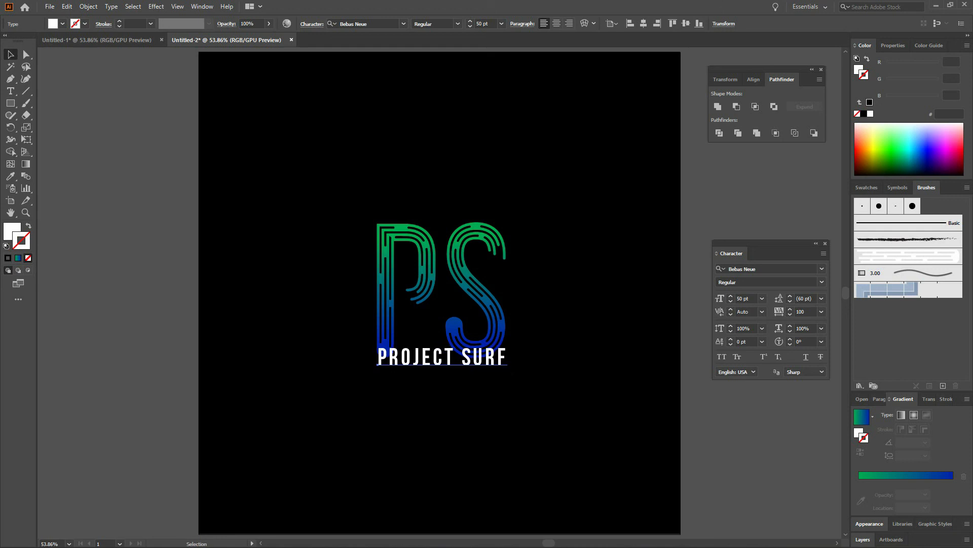
pyautogui.hotkey('shift', 'Down')
pyautogui.hotkey('shift', 'Down')
pyautogui.hotkey('shift', 'Down')
pyautogui.hotkey('shift', 'Down')
pyautogui.hotkey('shift', 'Down')
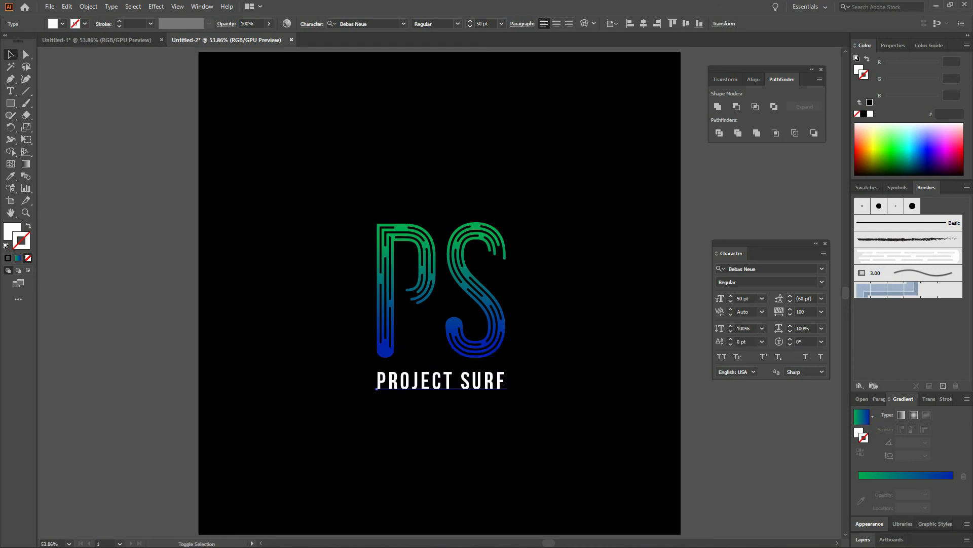
# Step: Convert the PROJECT SURF text to outlines and group it with the PS letters
pyautogui.rightClick(498, 380)
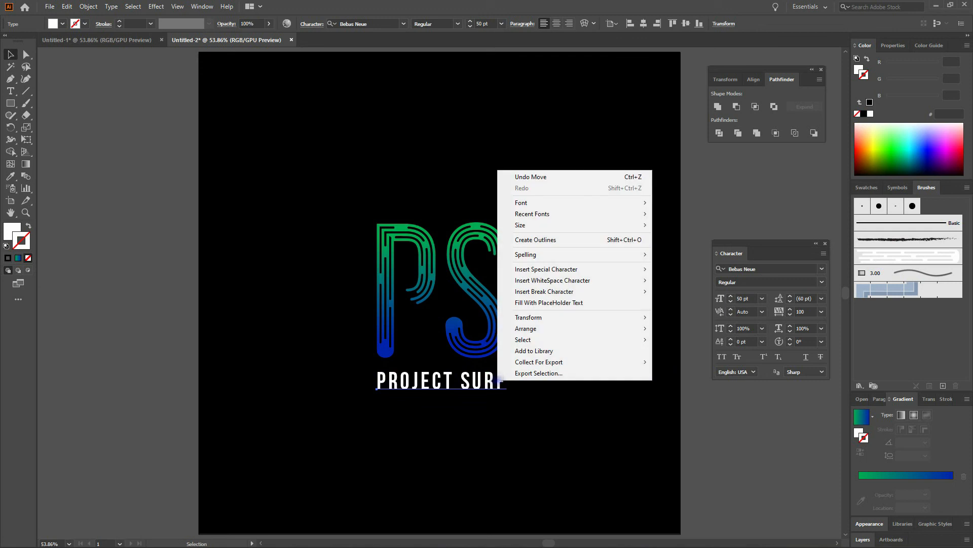
pyautogui.click(581, 239)
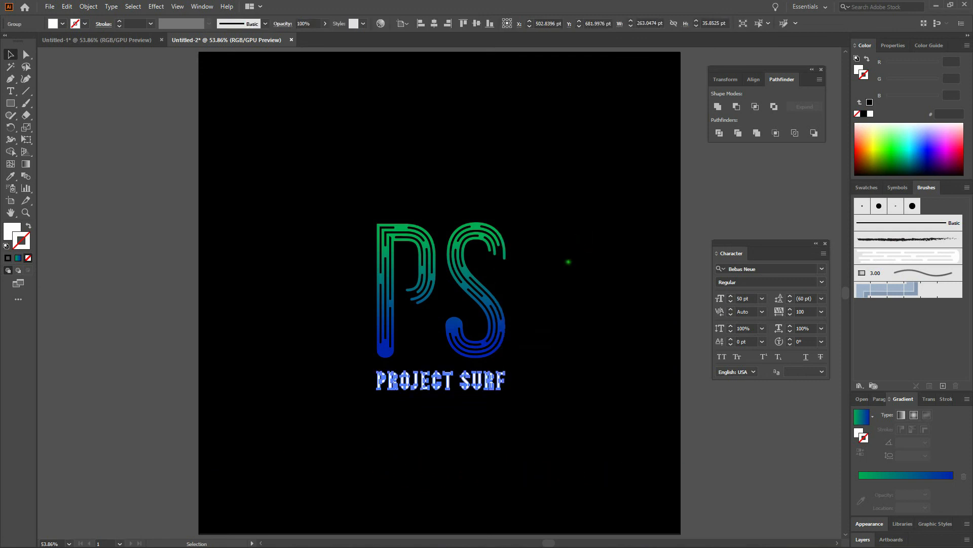
pyautogui.moveTo(315, 183); pyautogui.dragTo(584, 428)
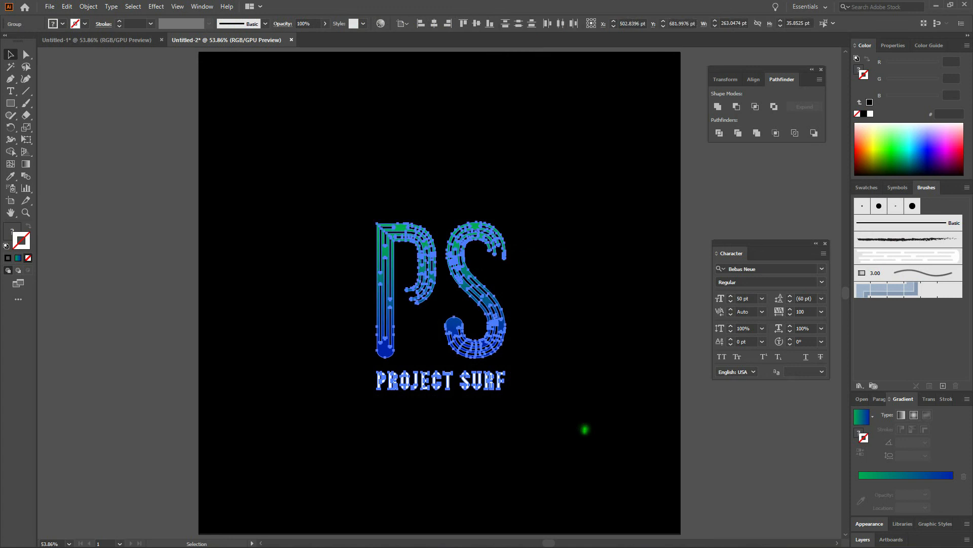
pyautogui.hotkey('ctrl', 'g')
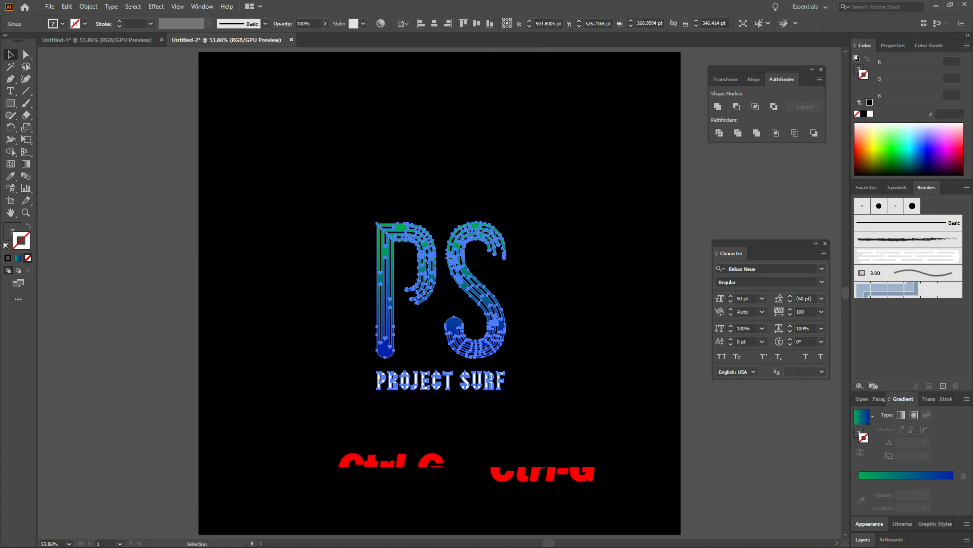
# Step: Centre the logo group horizontally and vertically on the artboard and deselect it
pyautogui.click(434, 23)
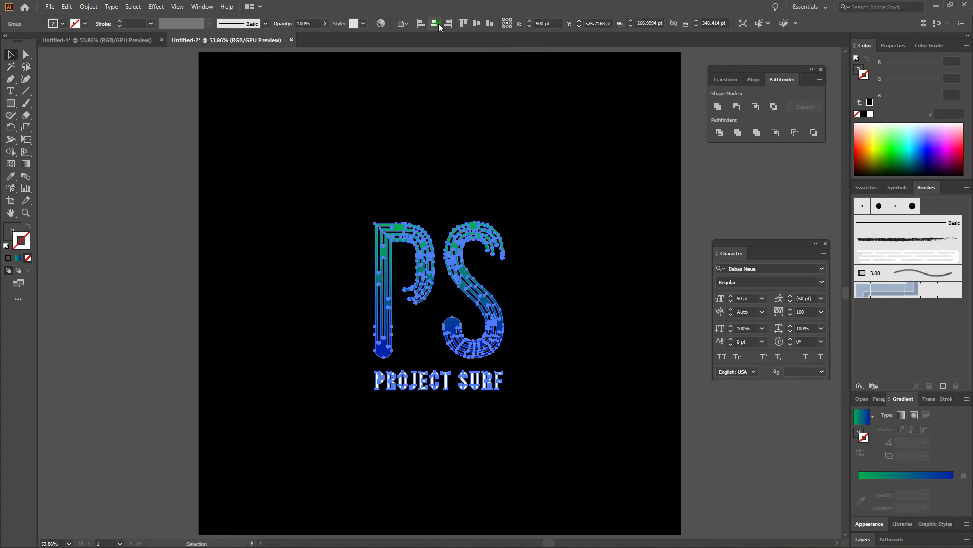
pyautogui.click(477, 24)
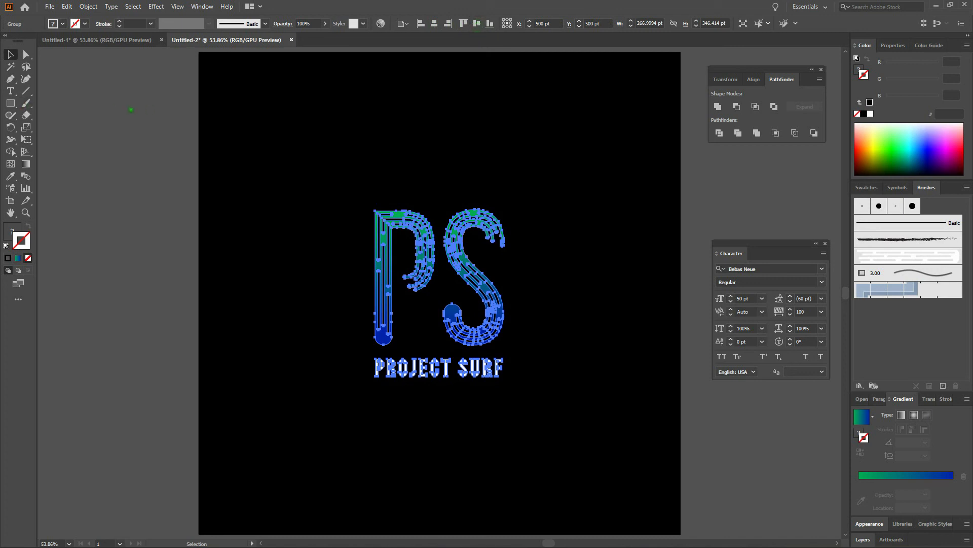
pyautogui.click(292, 152)
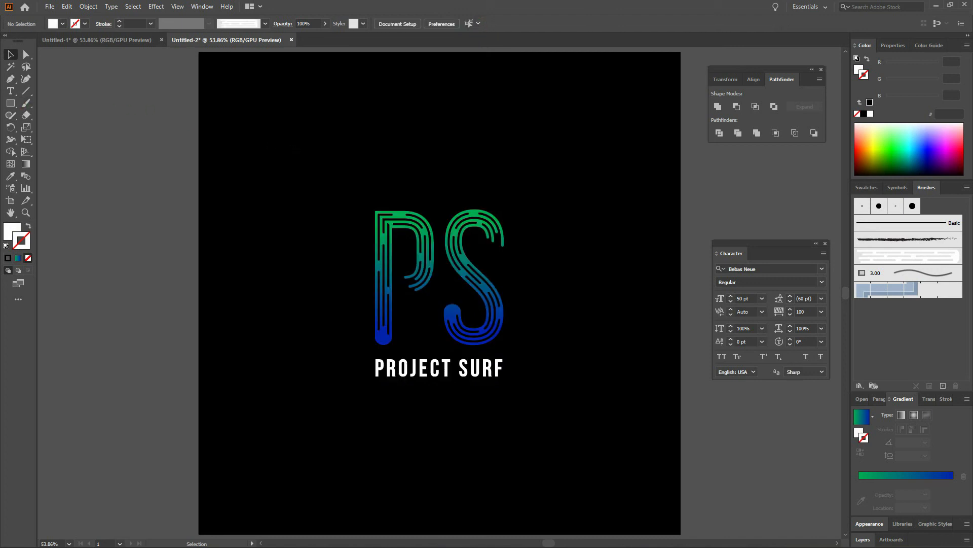